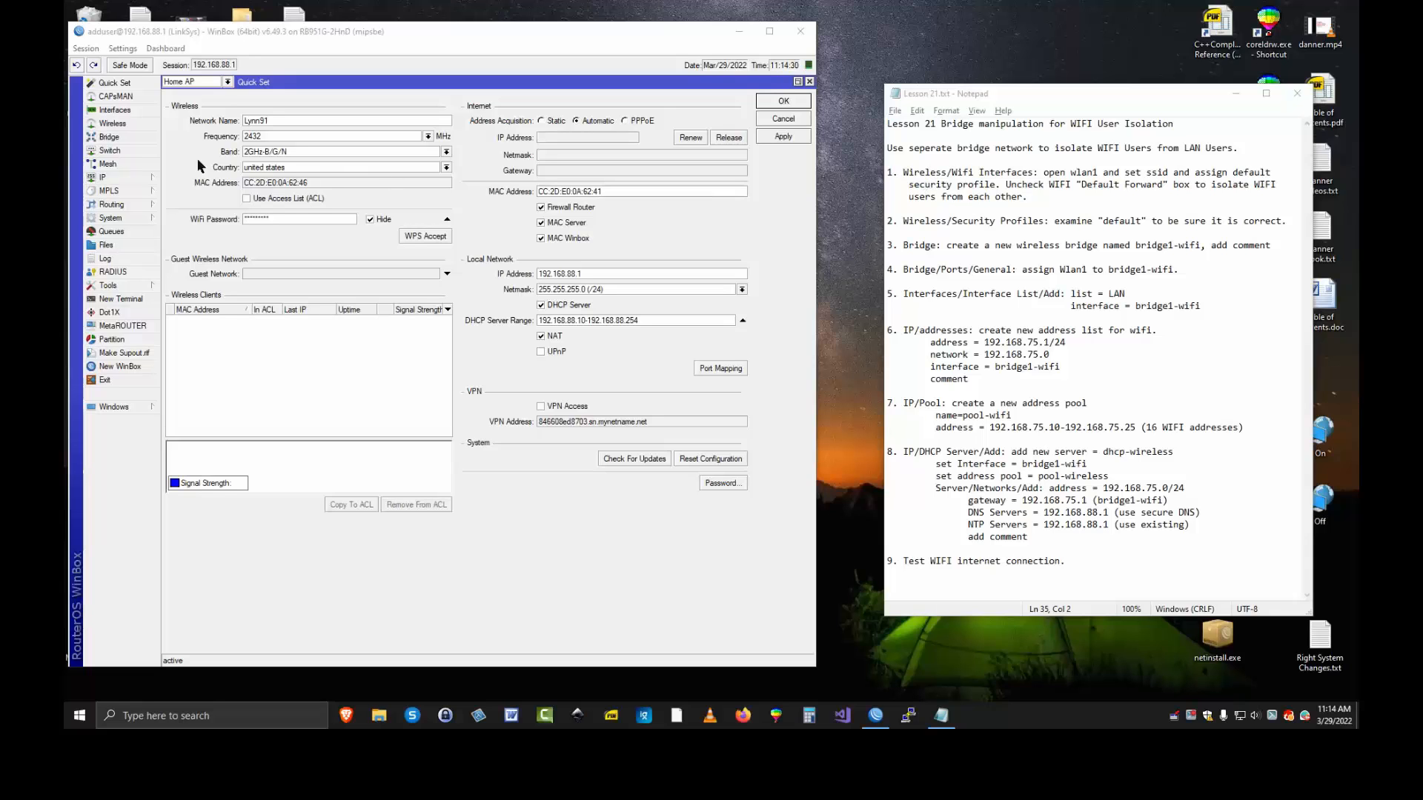
In the wlan1 wireless interface settings, select the default security profile and turn off Default Forward, then save the changes
left_click(111, 124)
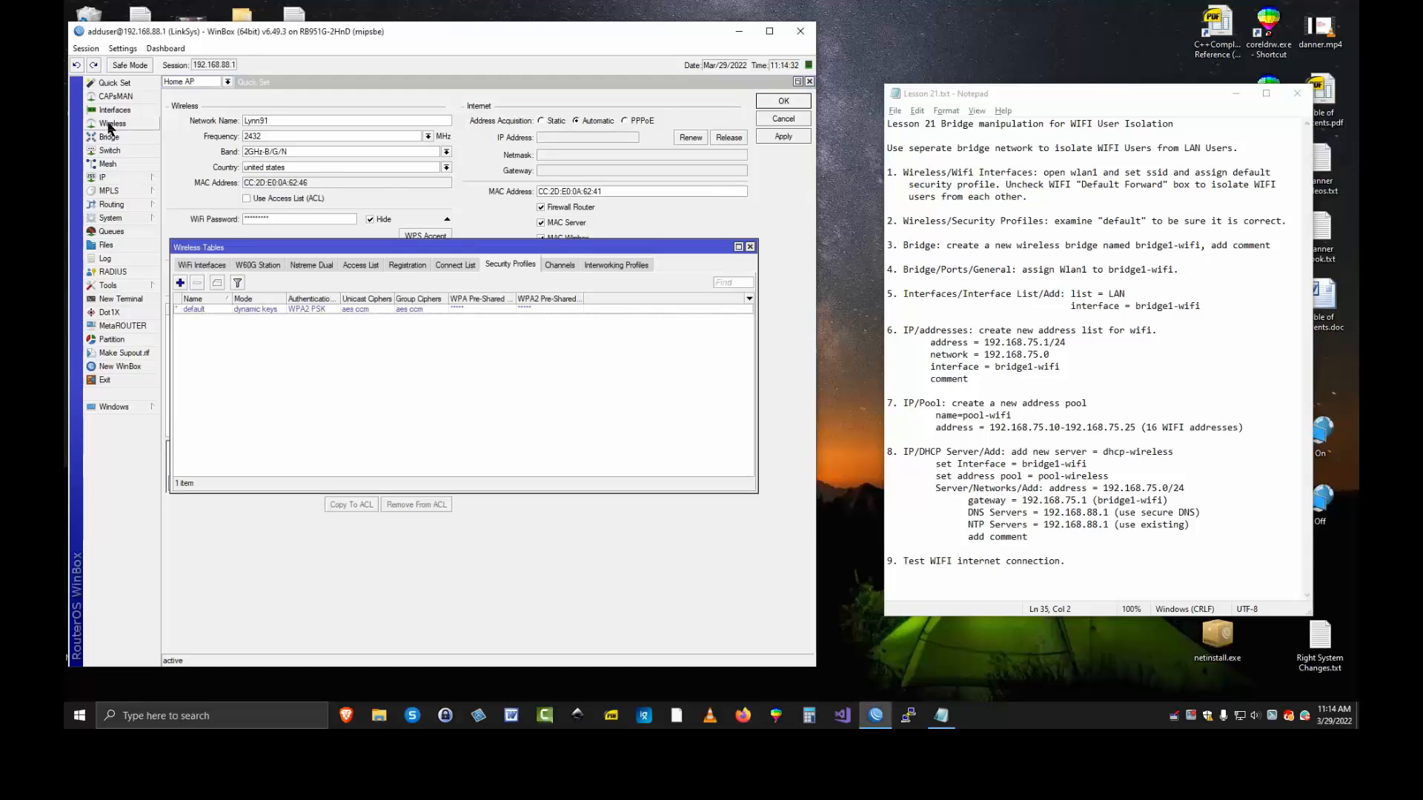
left_click(193, 266)
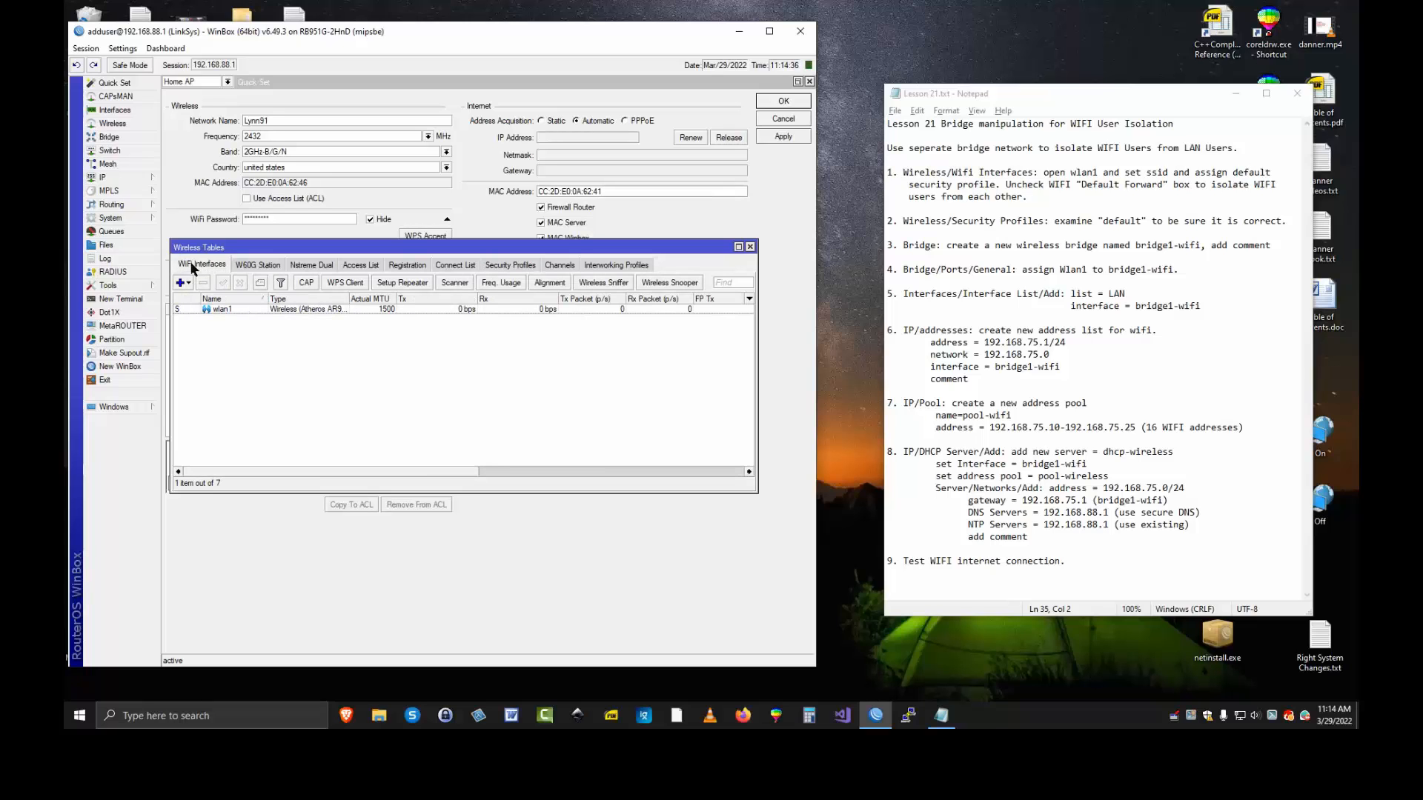
double_click(229, 309)
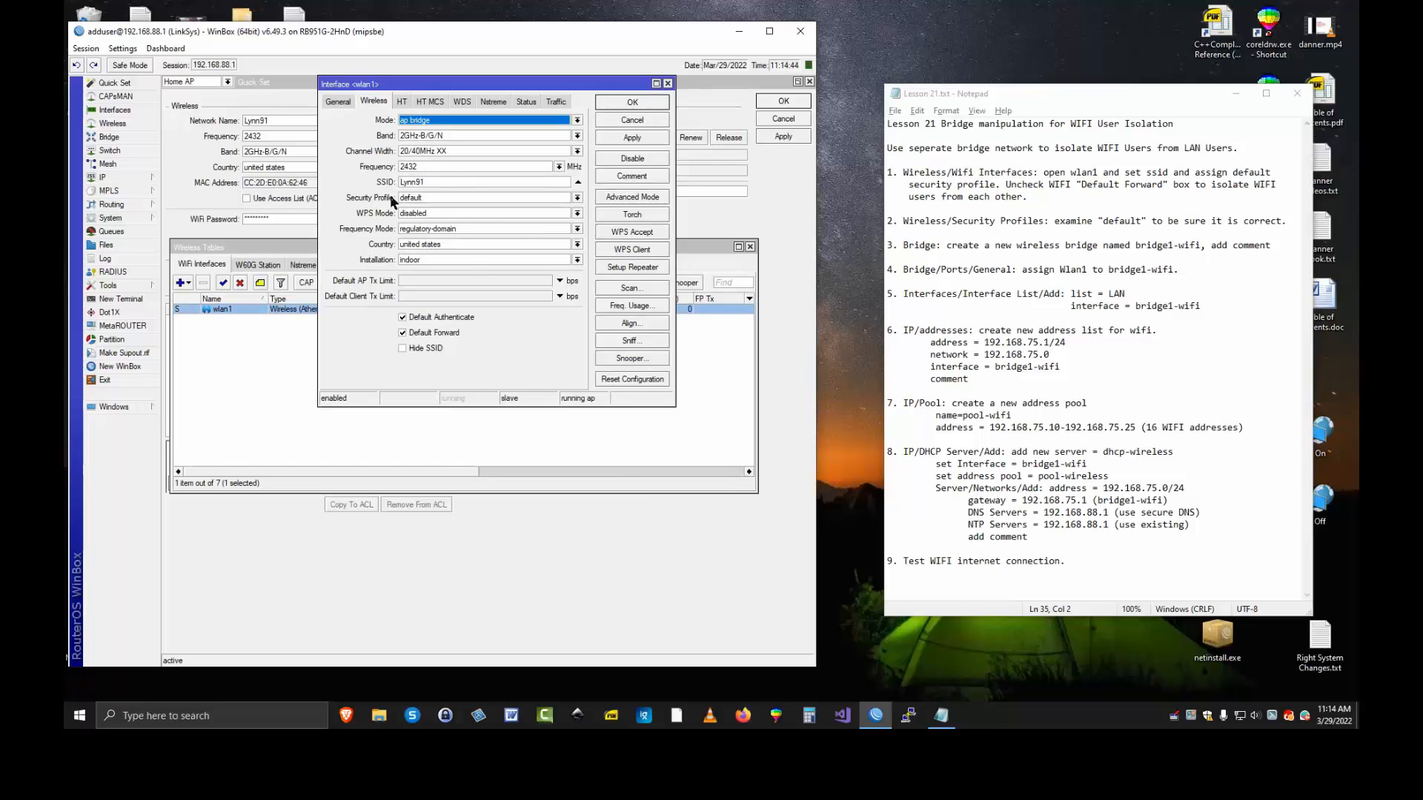
left_click(576, 198)
left_click(577, 198)
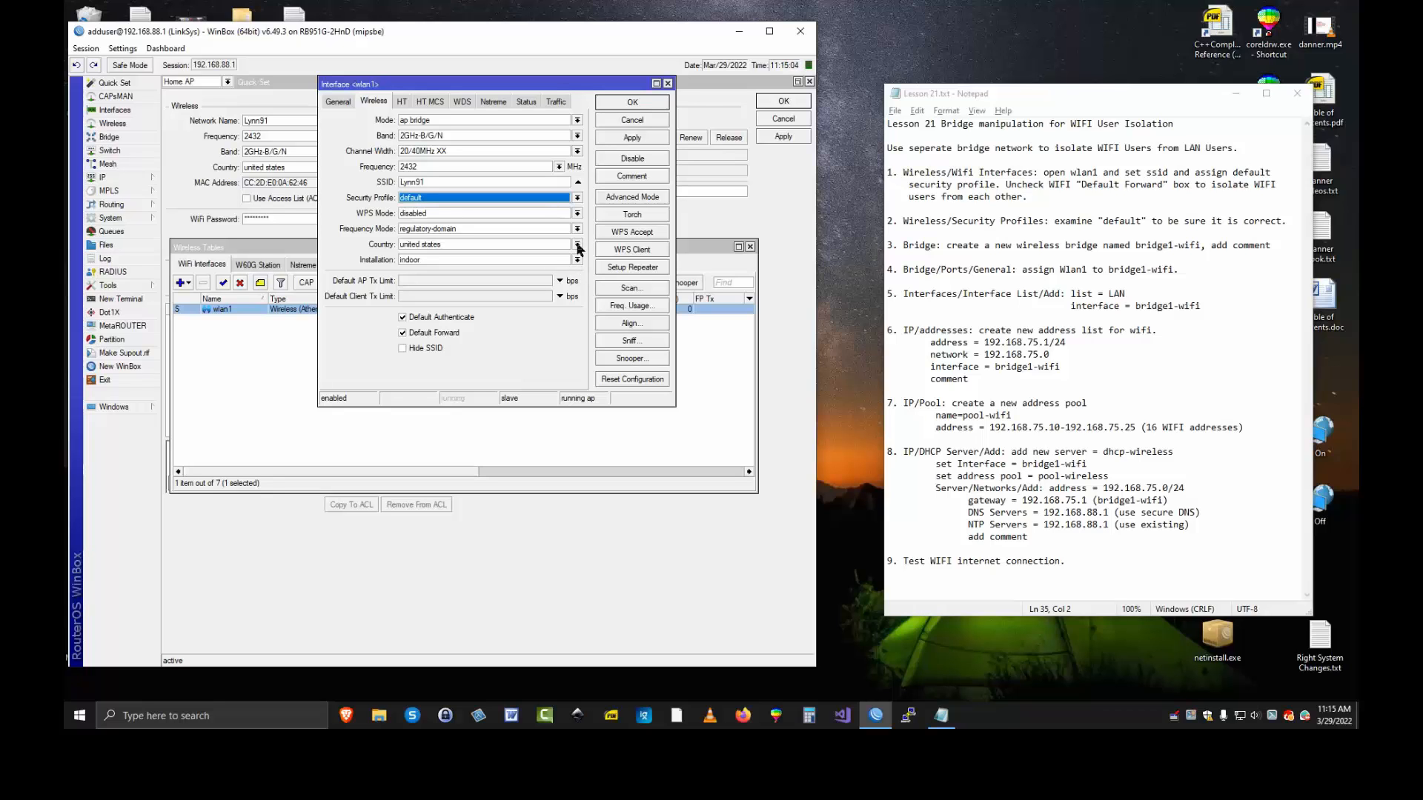
left_click(401, 332)
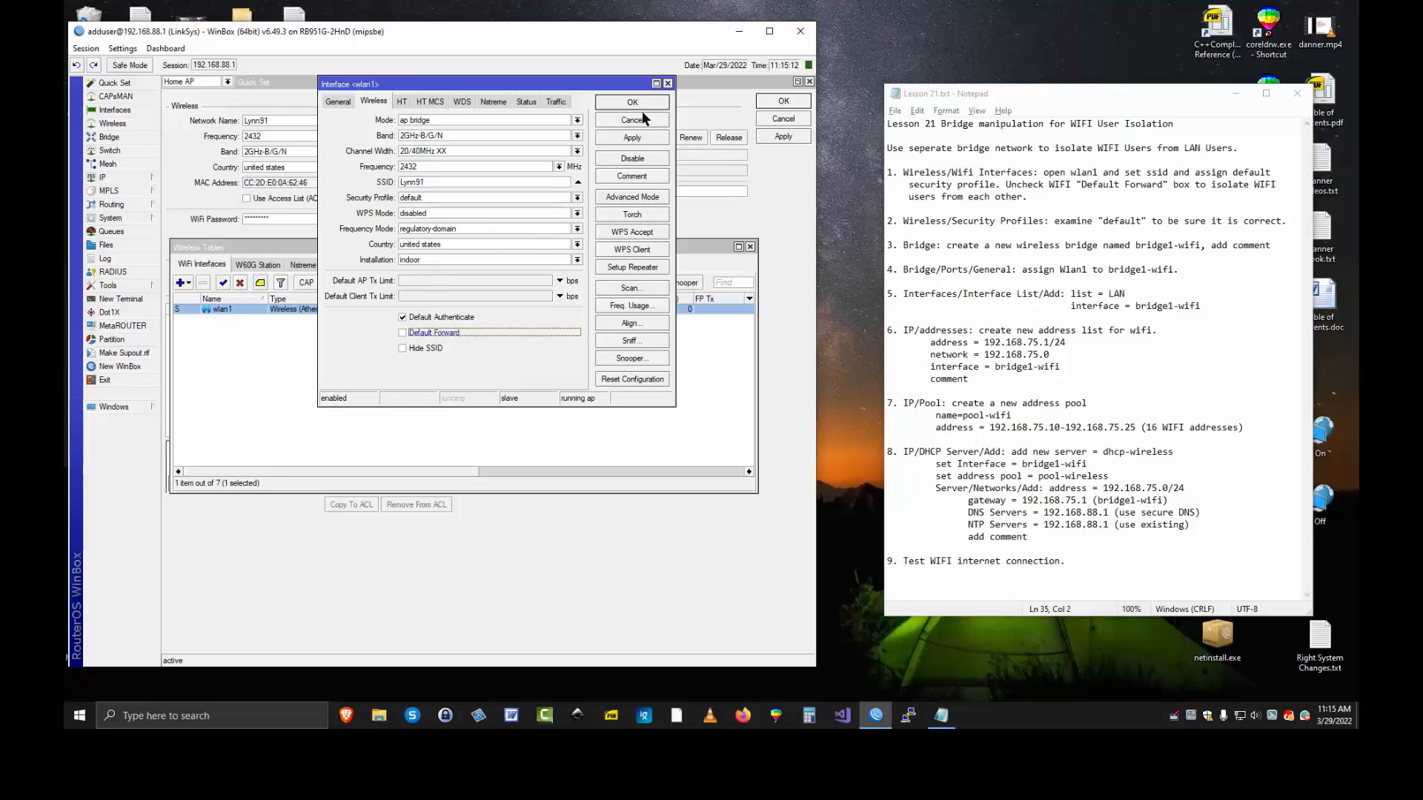
left_click(632, 138)
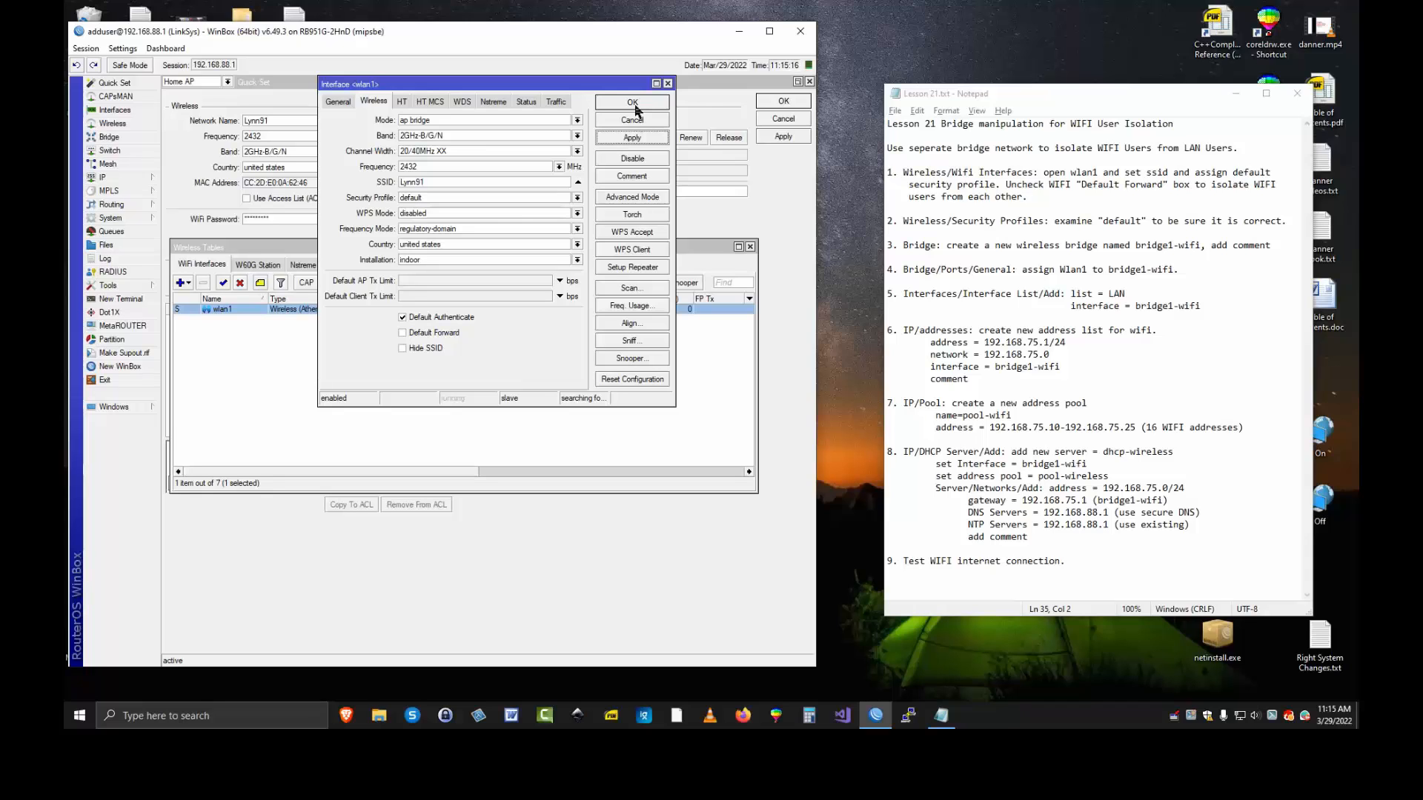
left_click(633, 101)
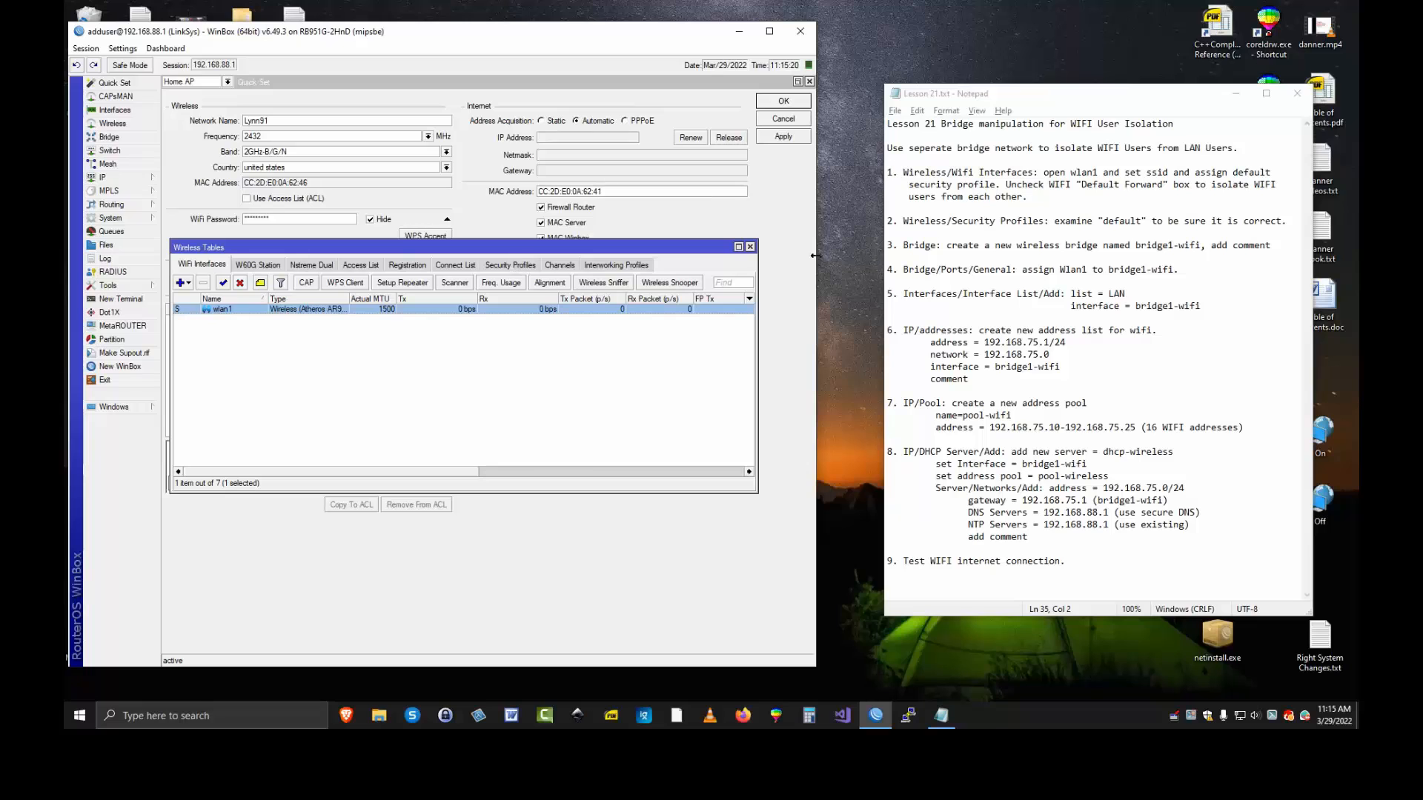
Examine the default wireless security profile's authentication types, ciphers and pre-shared key settings
left_click(512, 265)
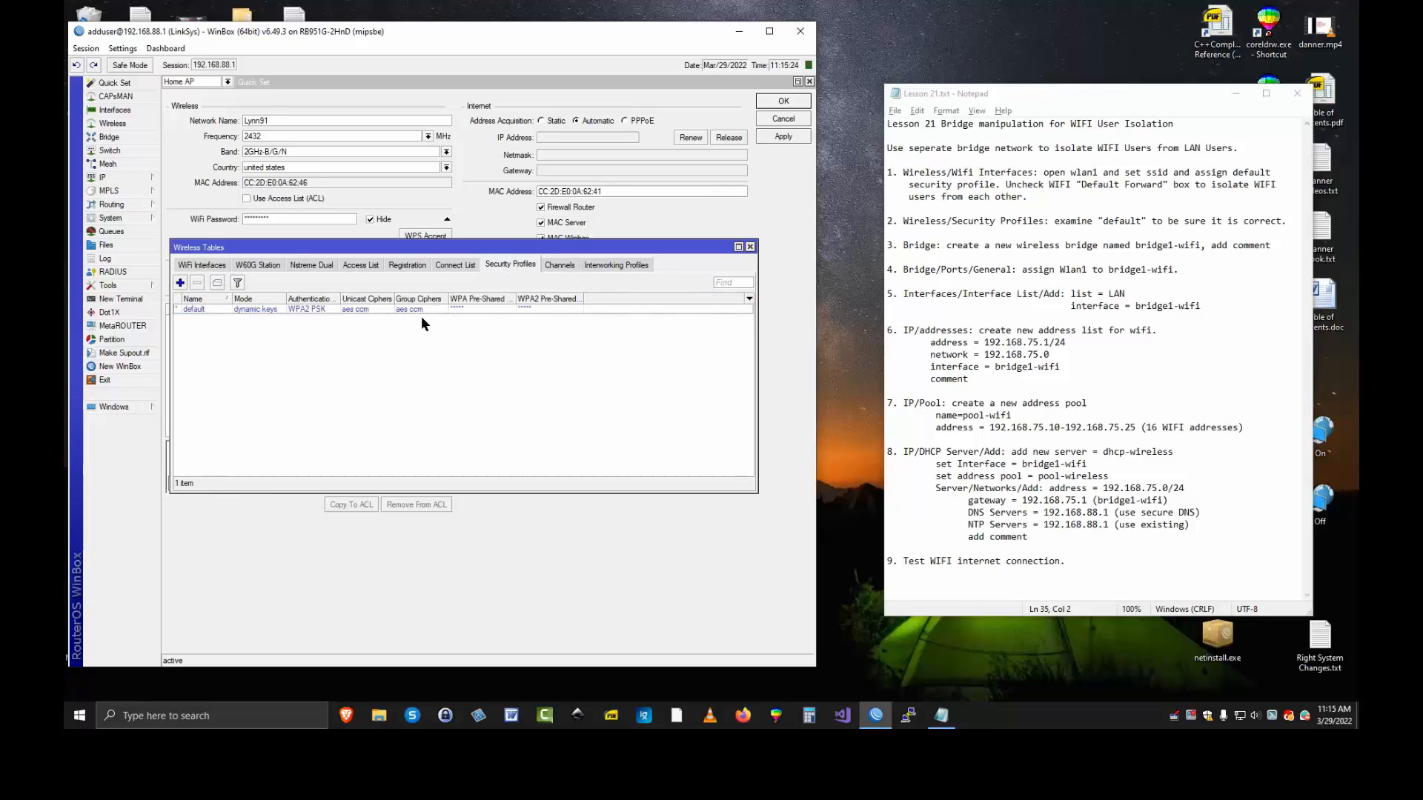
double_click(266, 308)
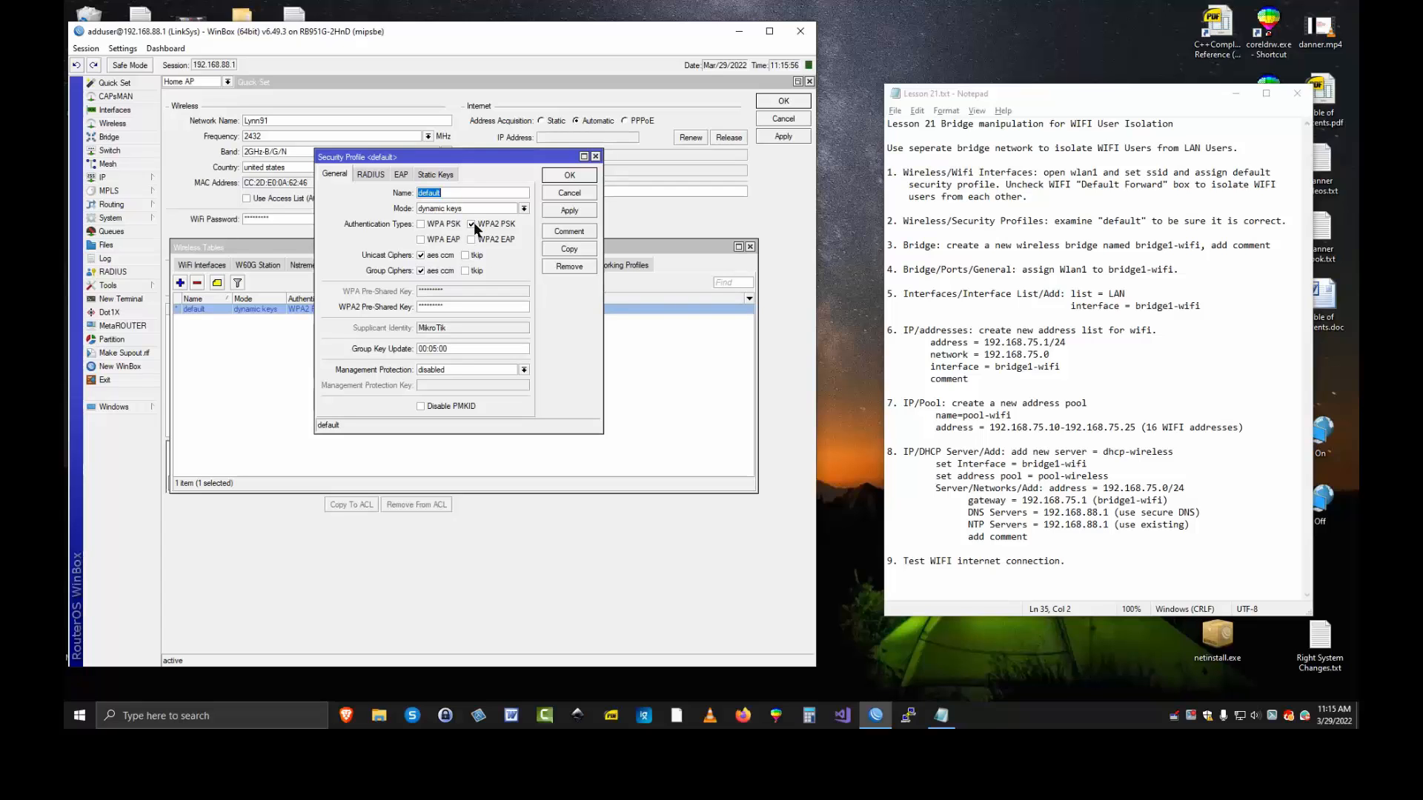
left_click(569, 176)
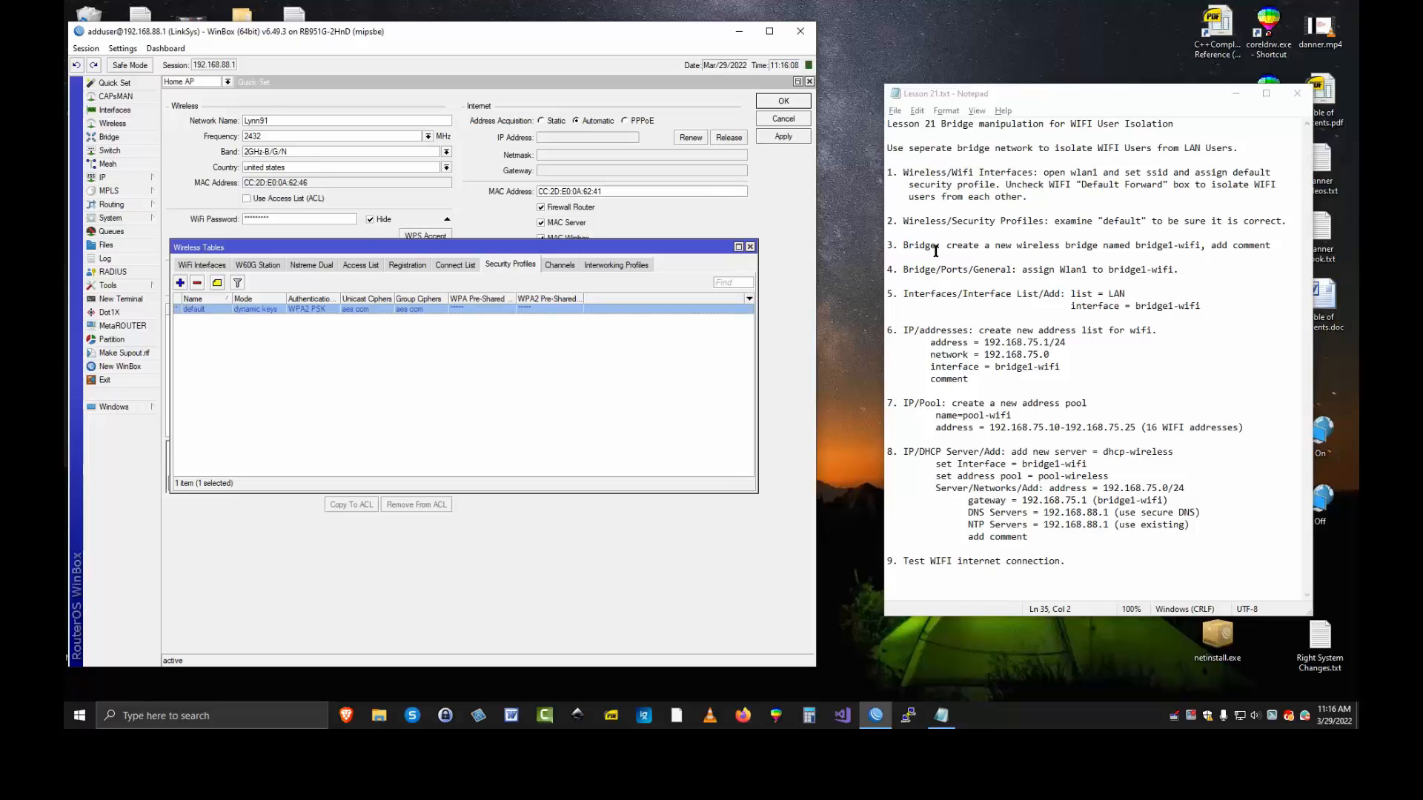
Create a new bridge interface named bridge1-wifi
left_click(108, 138)
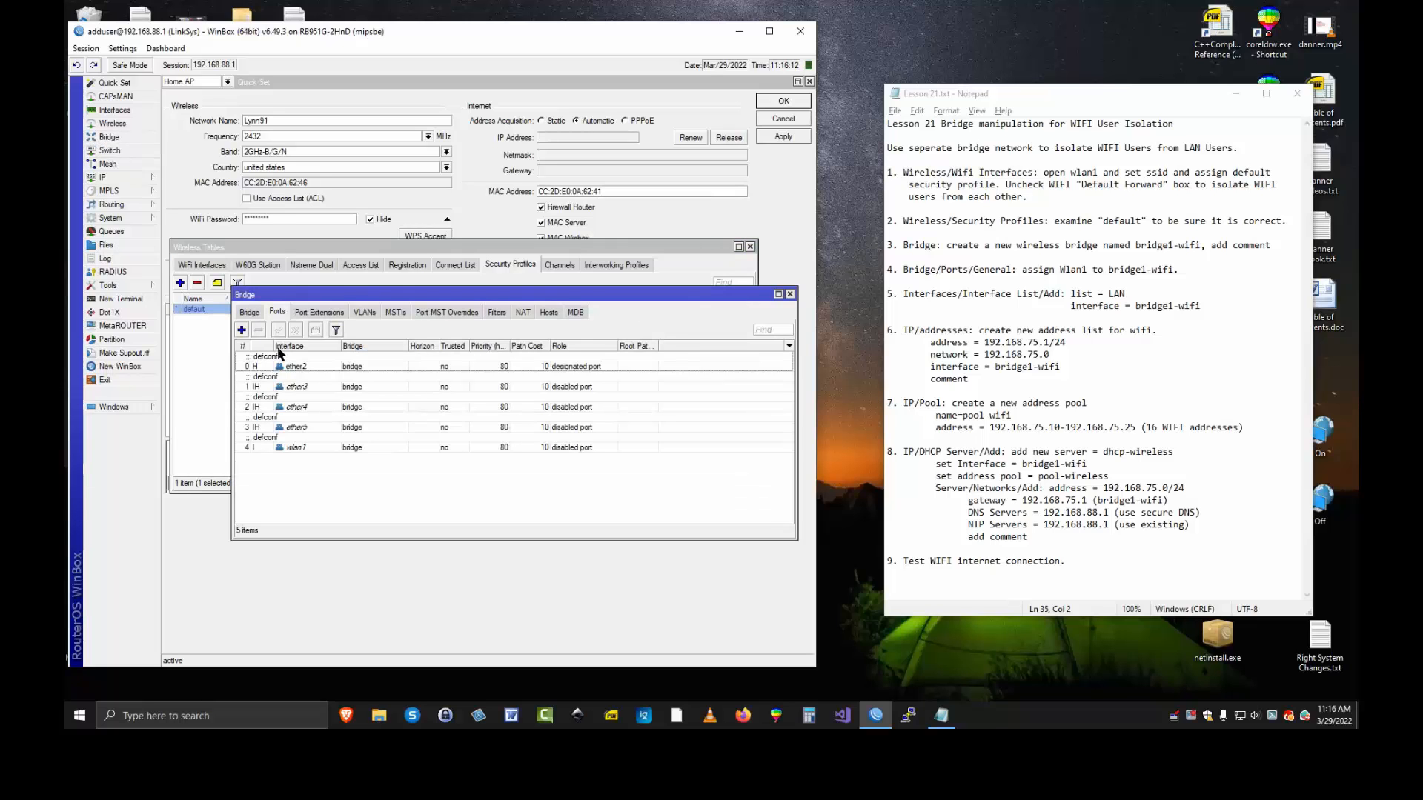
left_click(249, 313)
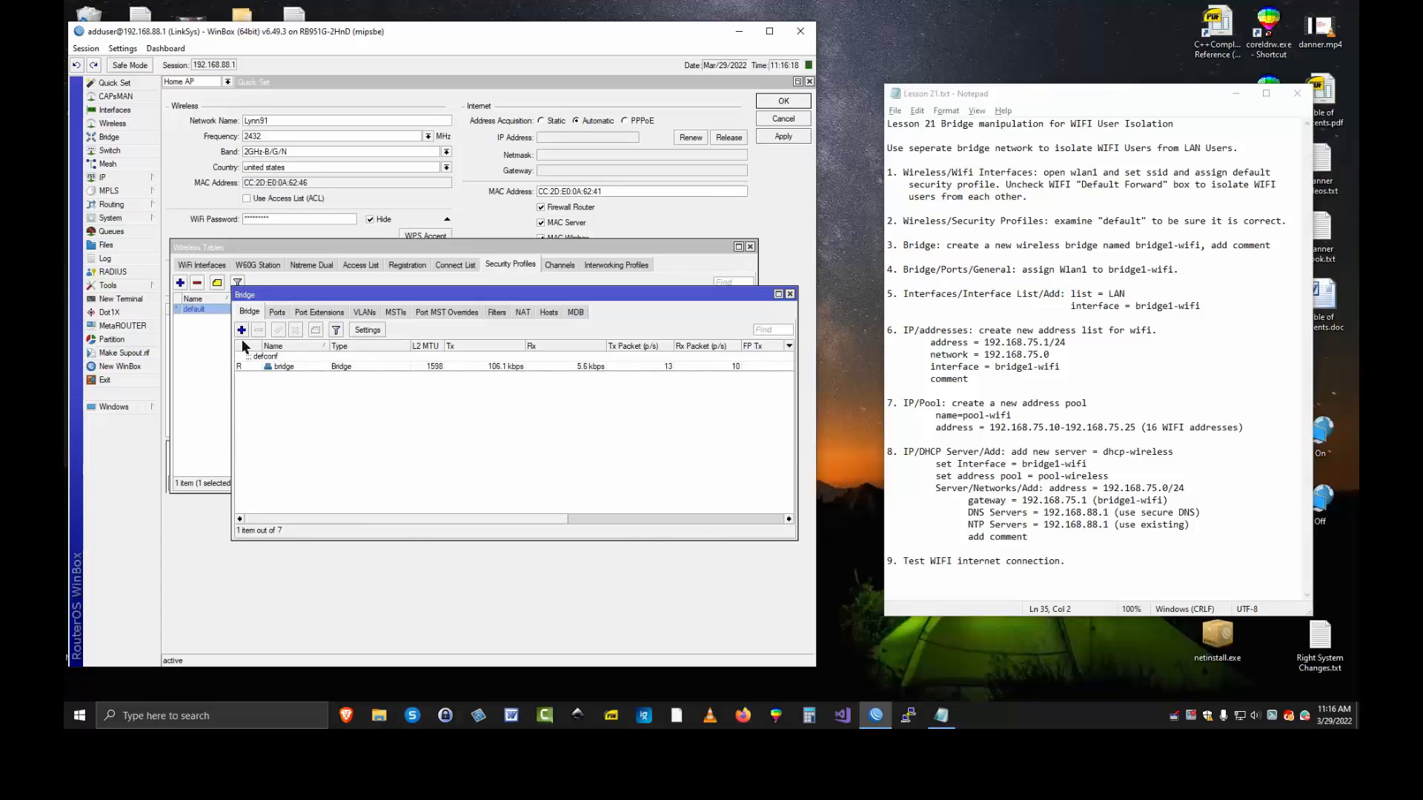
left_click(241, 330)
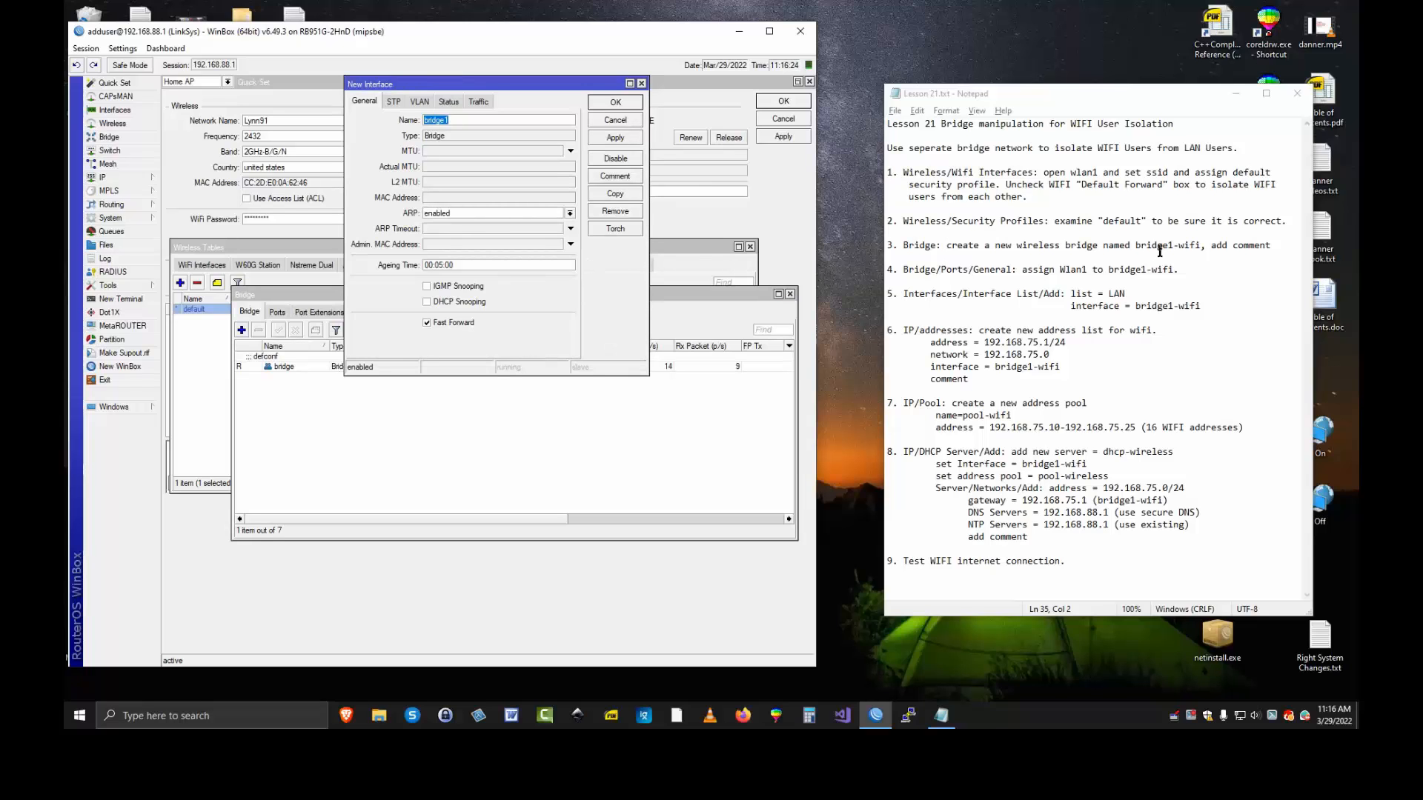
left_click(452, 120)
left_click(615, 138)
left_click(615, 101)
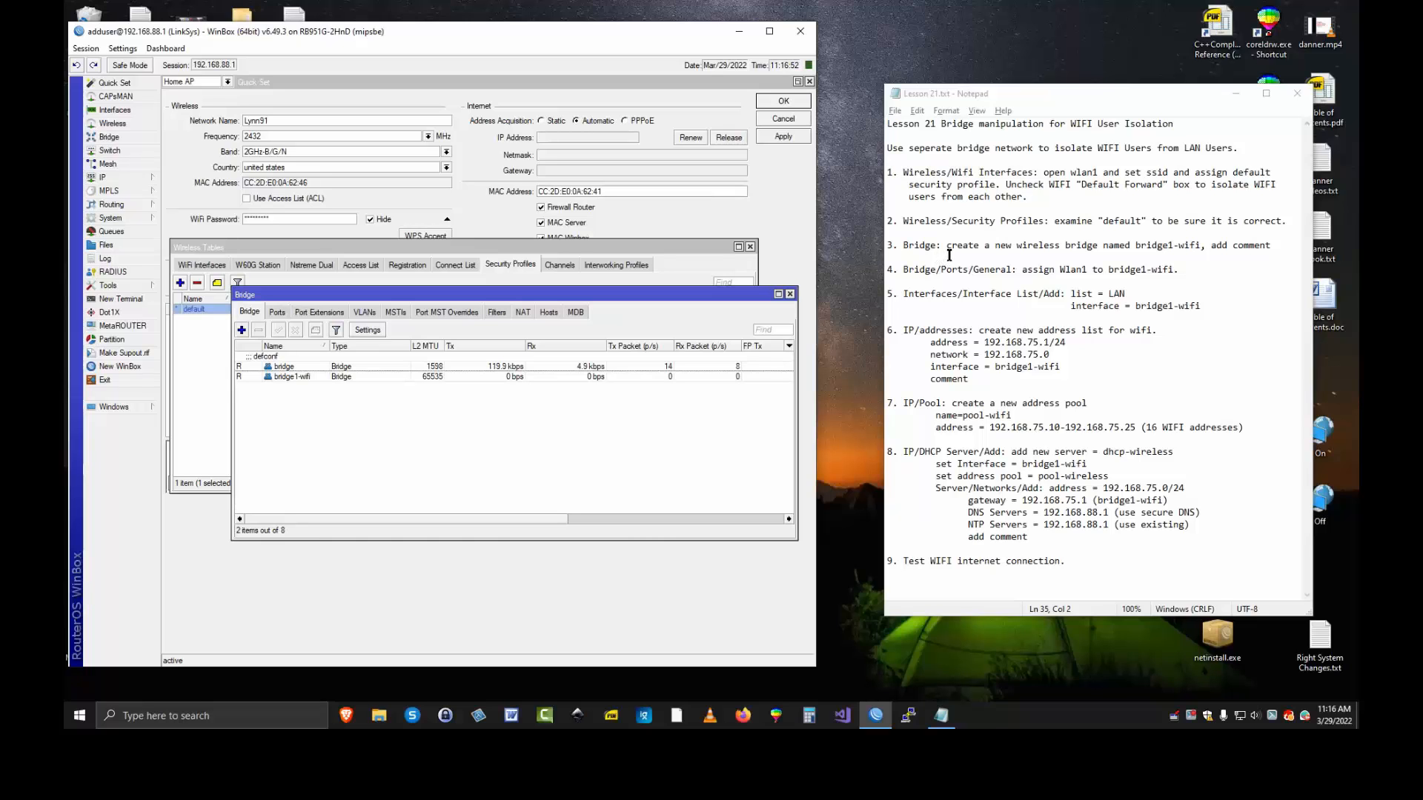
Reassign the wlan1 bridge port to bridge1-wifi and save it
left_click(277, 312)
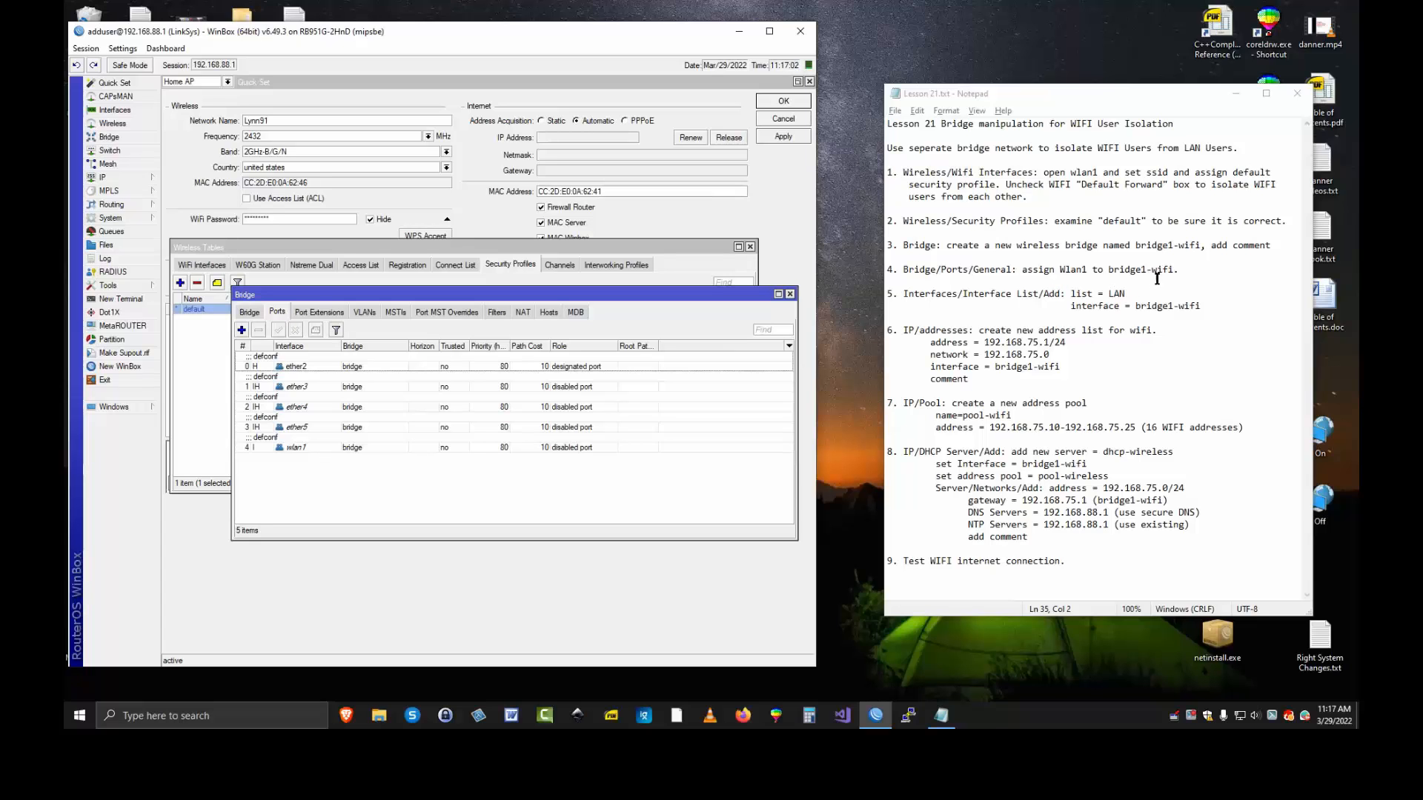
double_click(298, 446)
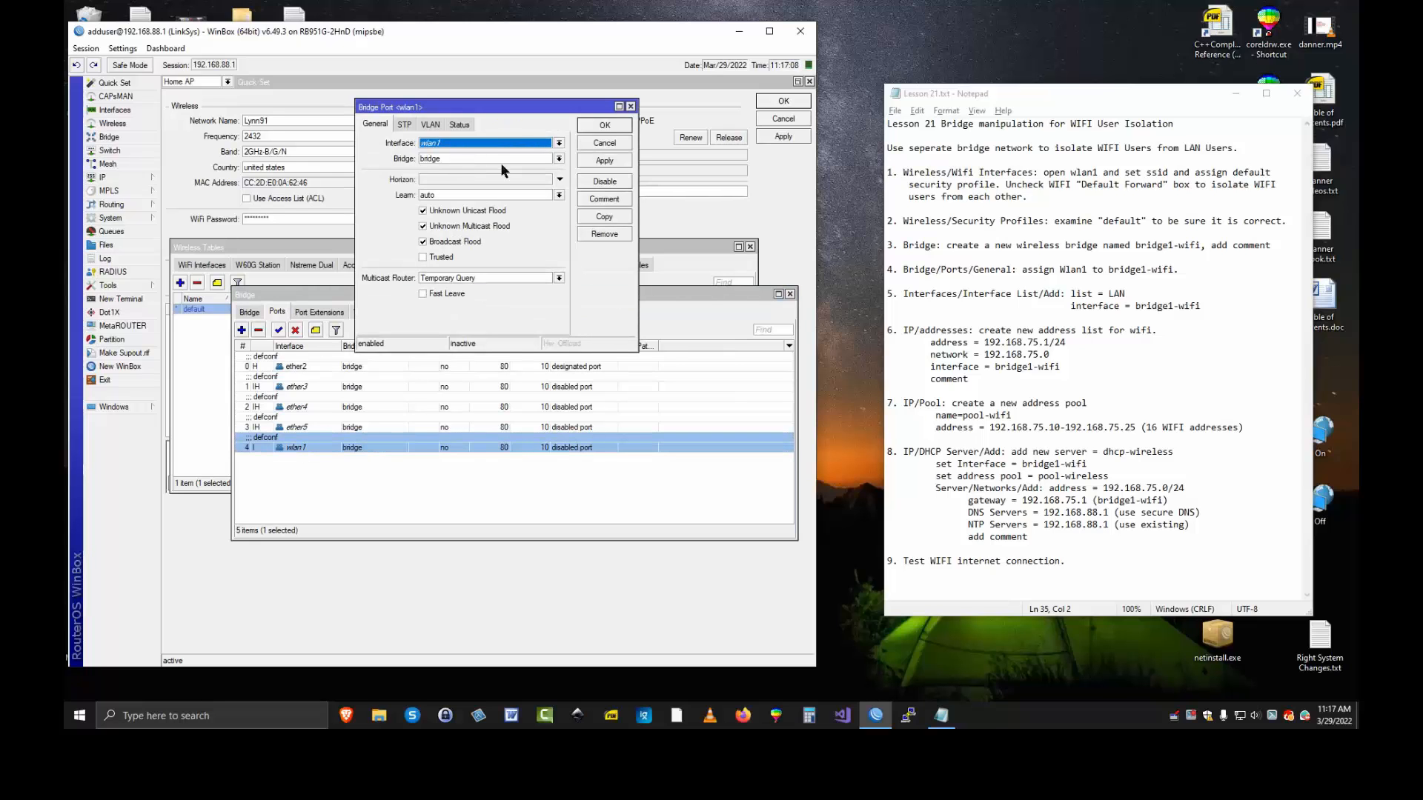
left_click(558, 159)
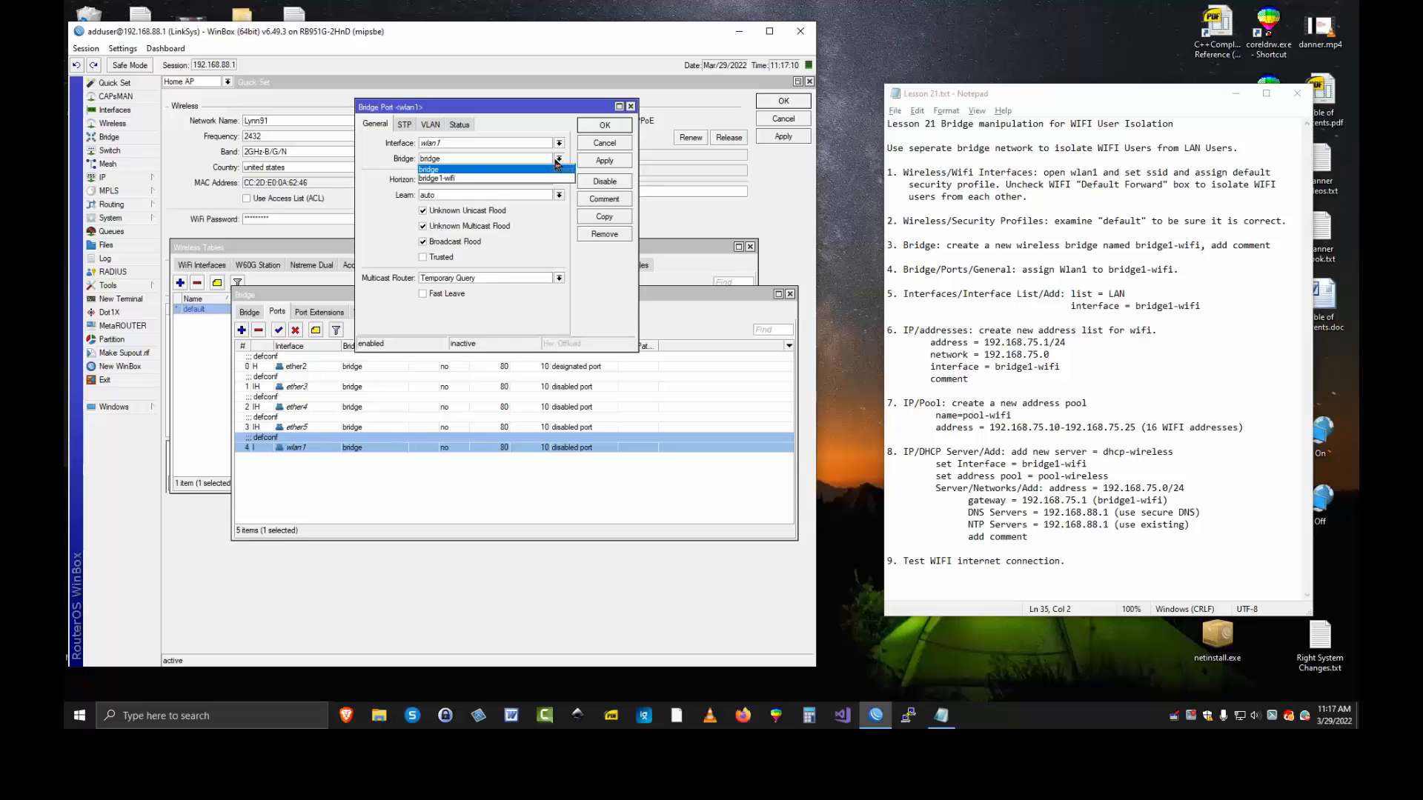
left_click(449, 179)
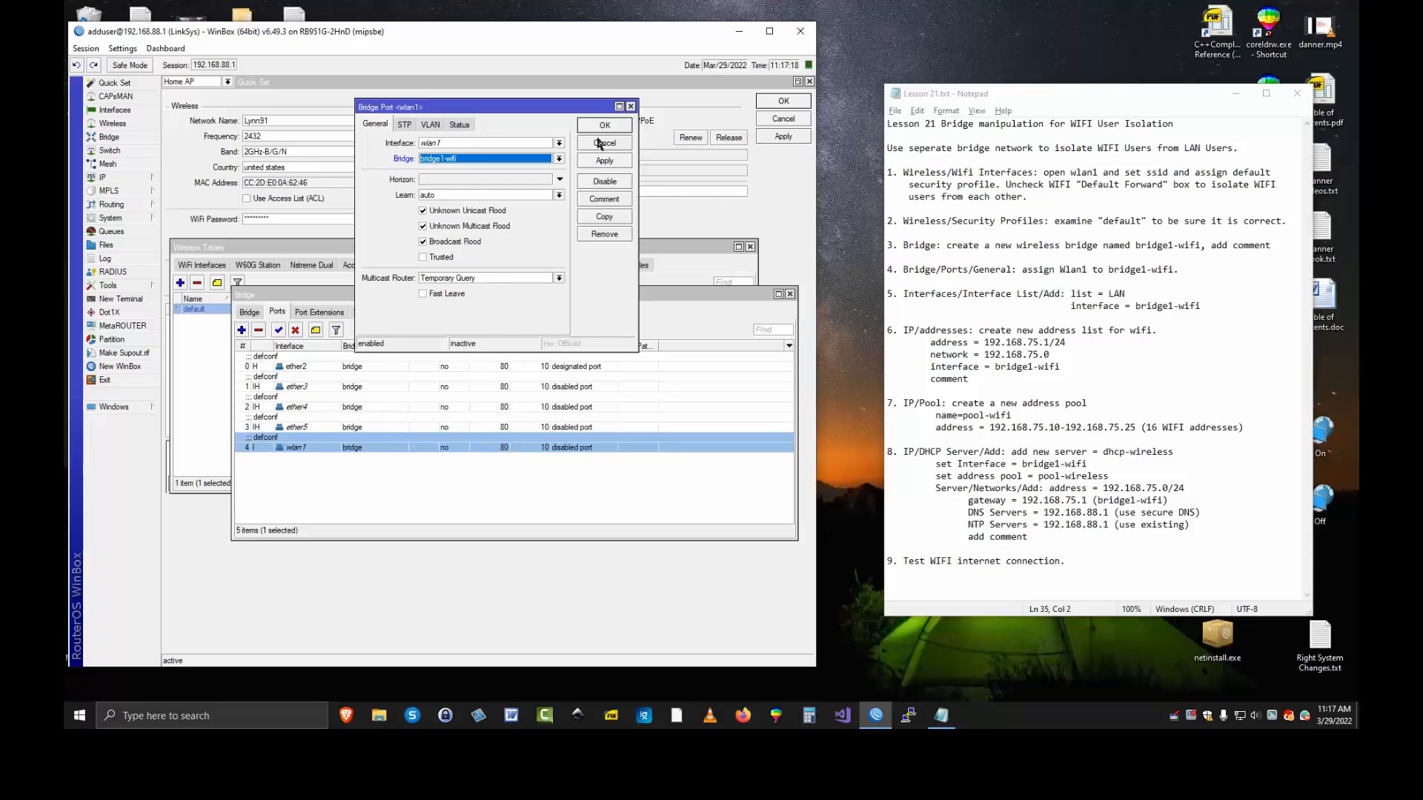
left_click(604, 160)
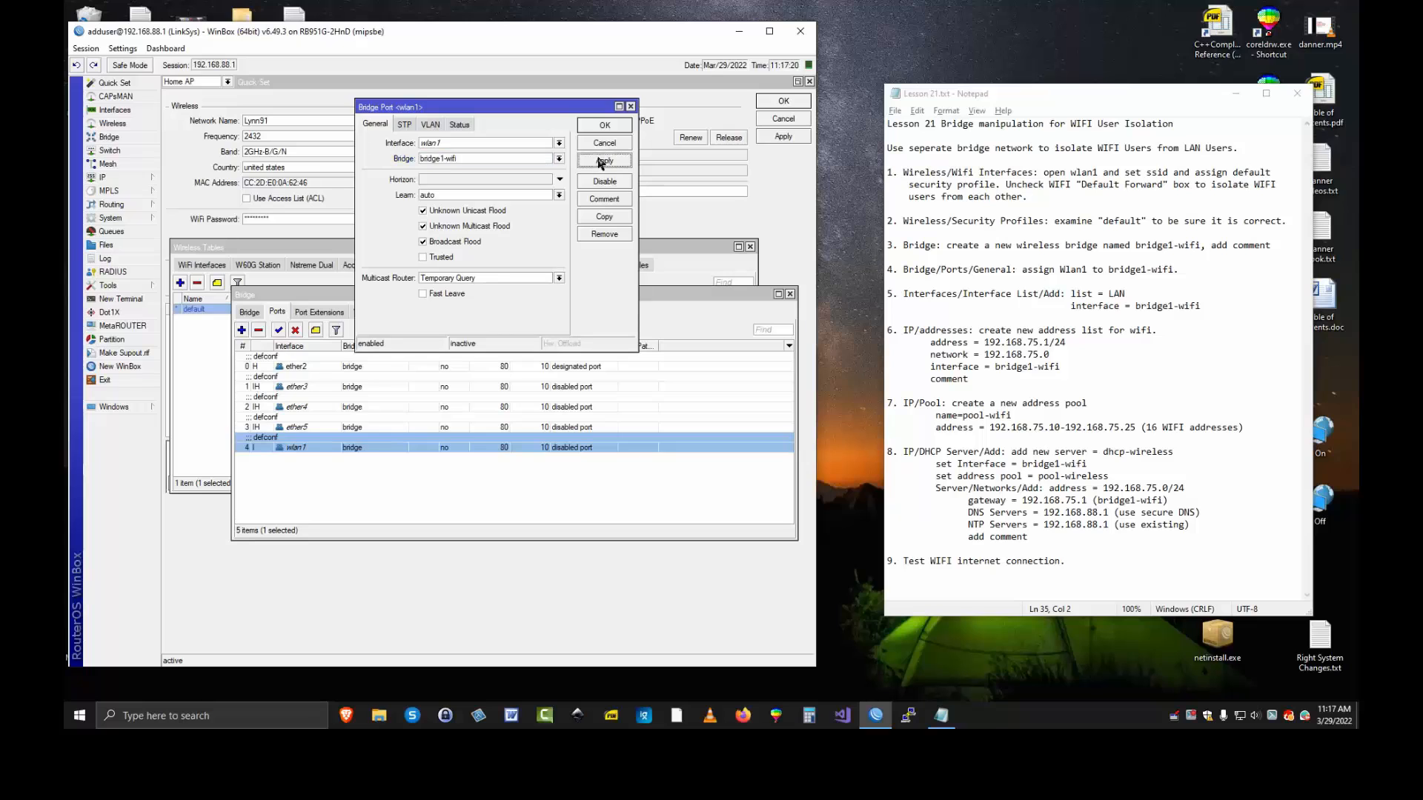
left_click(605, 125)
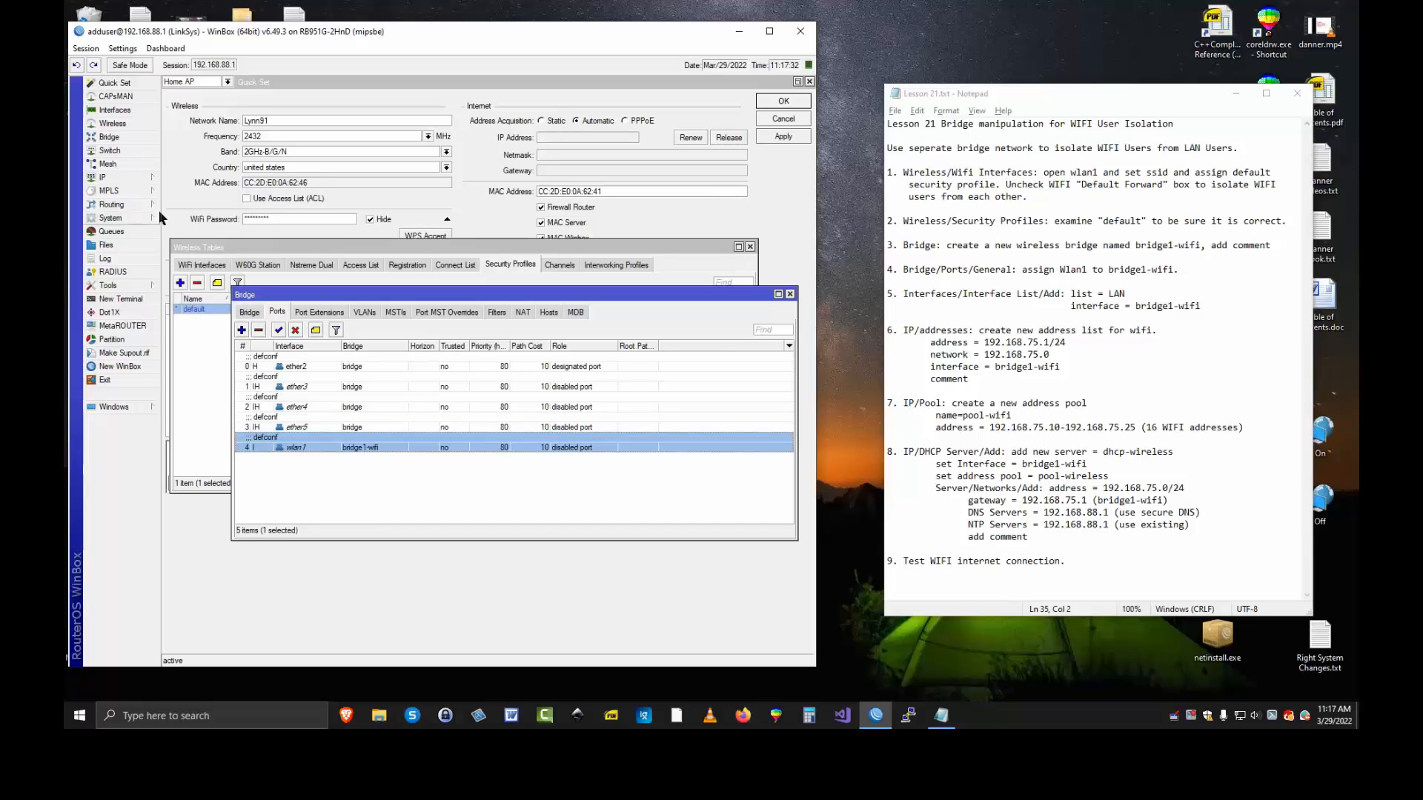
Open the bridge1-wifi membership entry in the router's interface lists
left_click(115, 110)
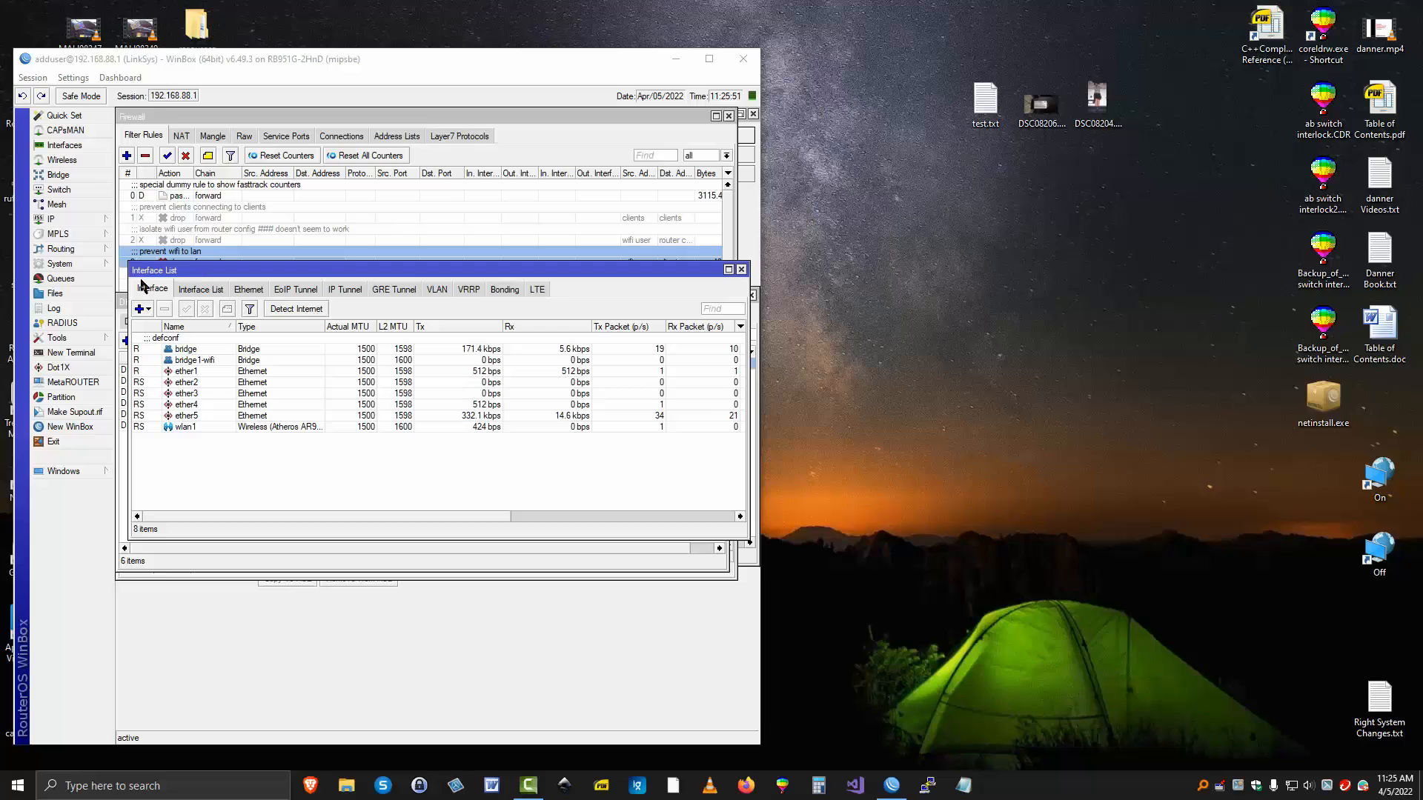
left_click(190, 290)
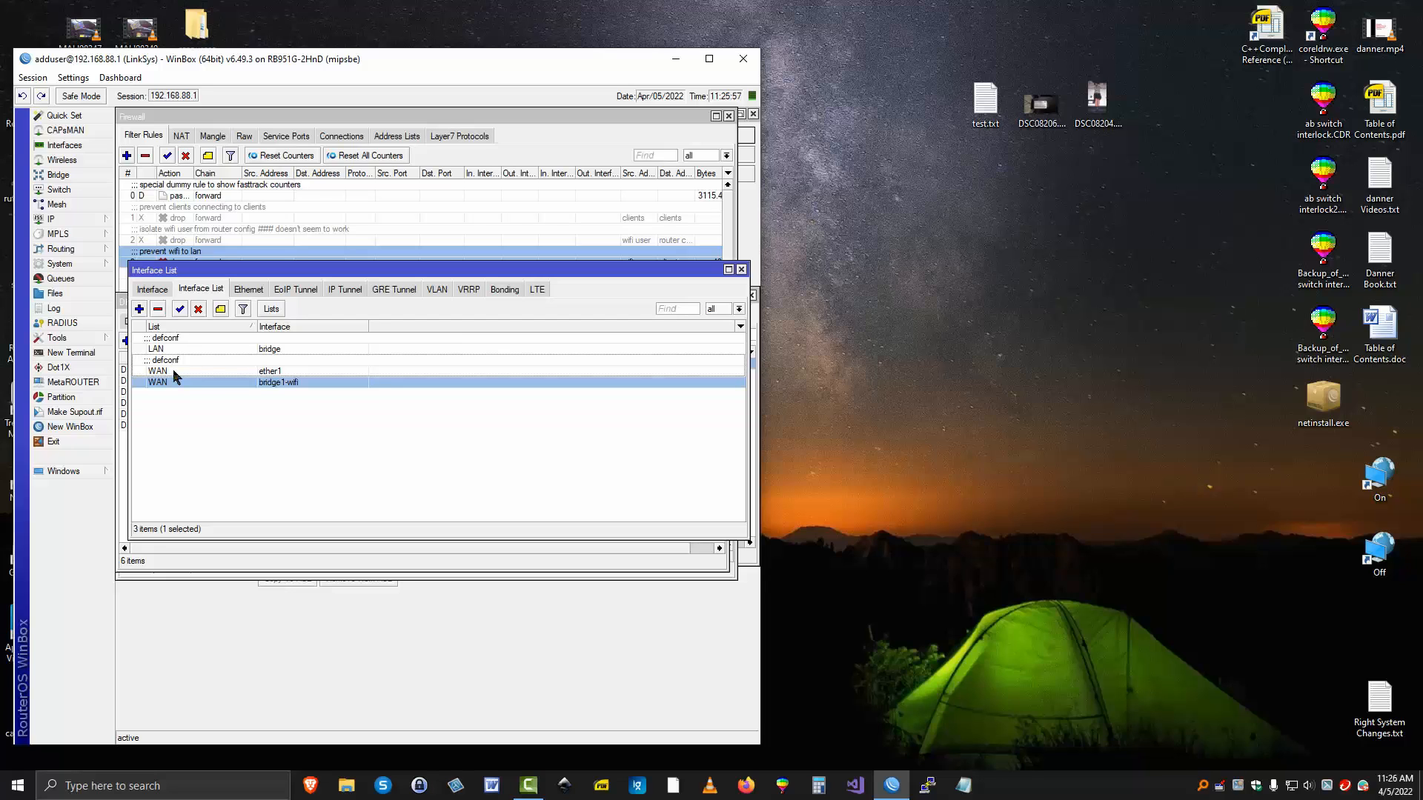
double_click(276, 383)
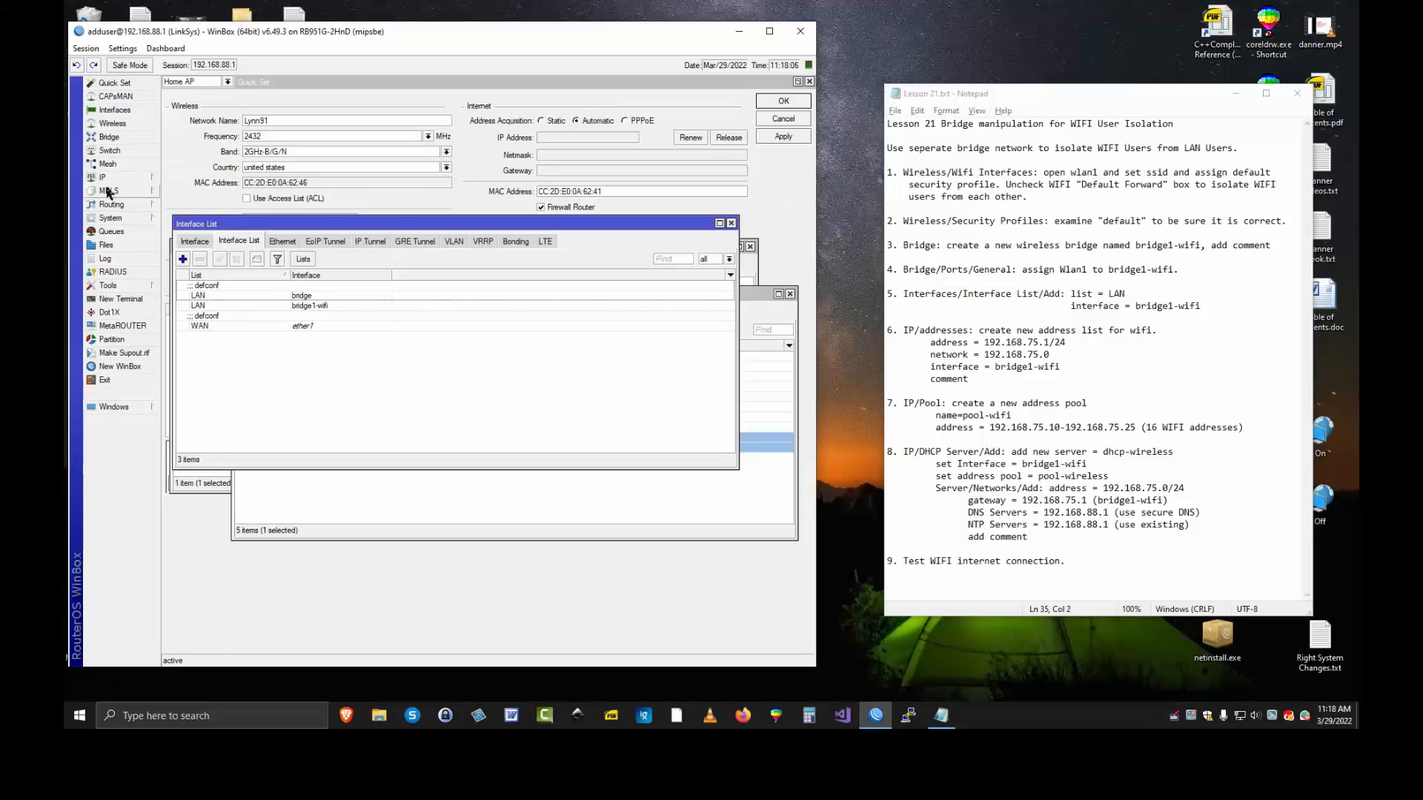
Create a new IP address entry with address 192.168.75.1/24 and network 192.168.75.0 on interface bridge1-wifi
left_click(105, 179)
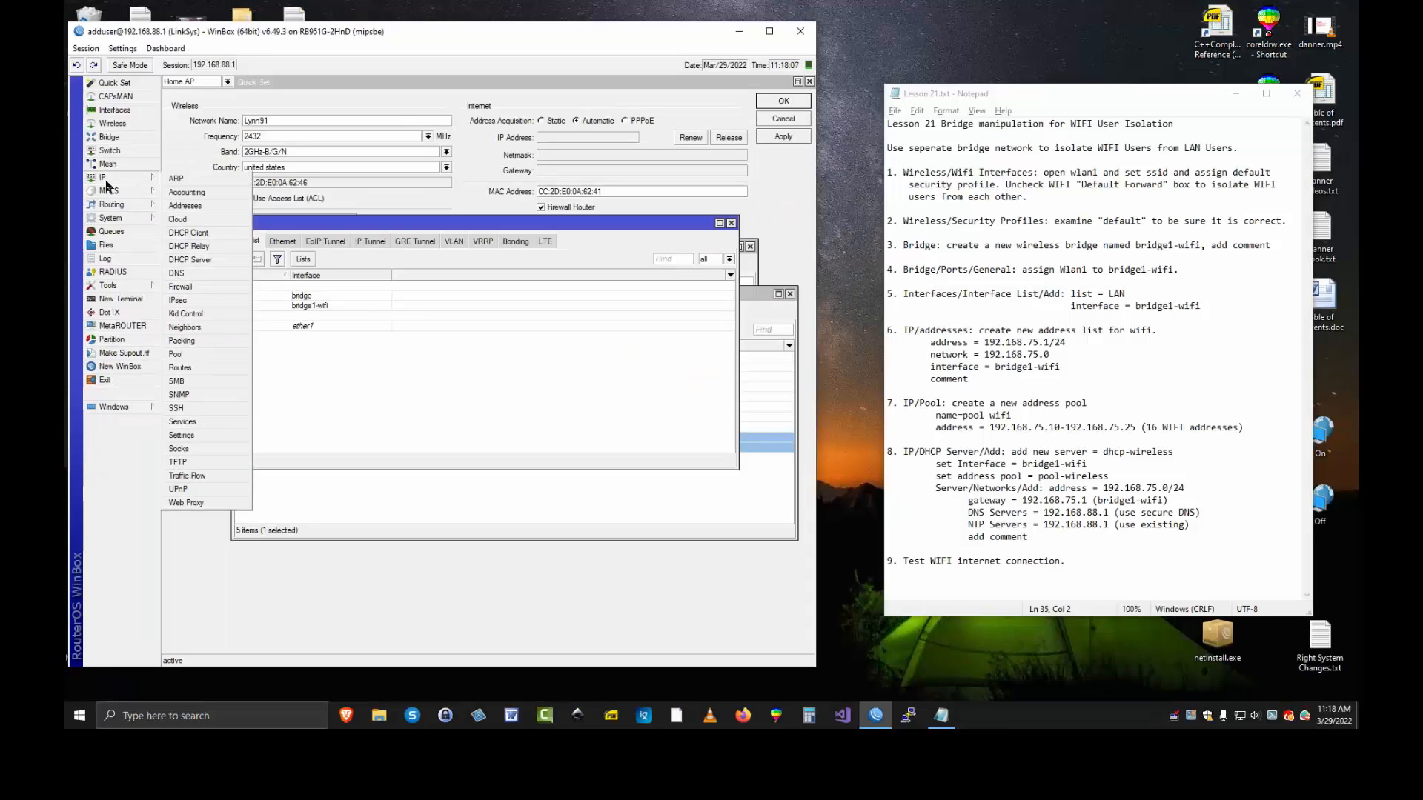
left_click(187, 205)
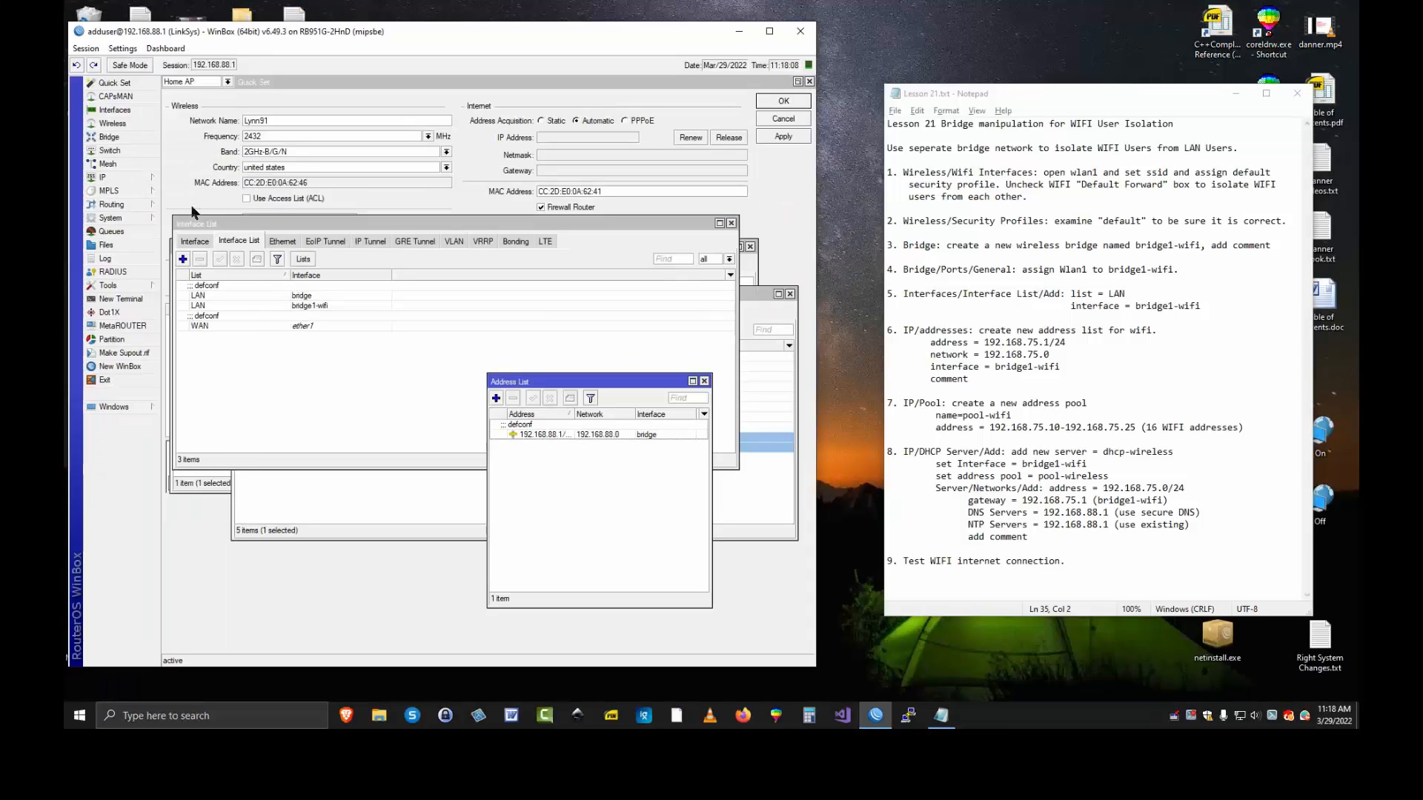
left_click(496, 398)
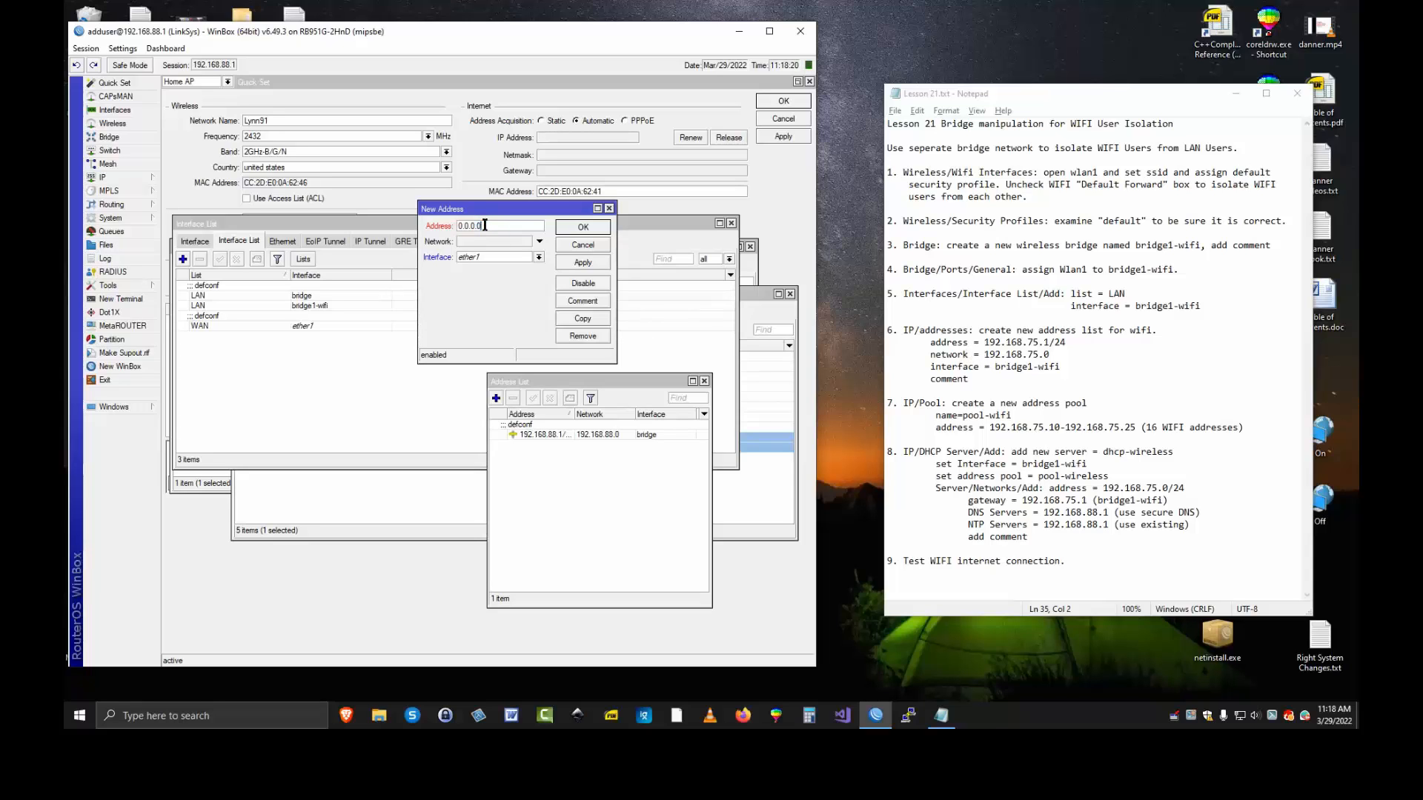
type("192.168.7")
type("5.1/24")
left_click(467, 242)
type("192.1")
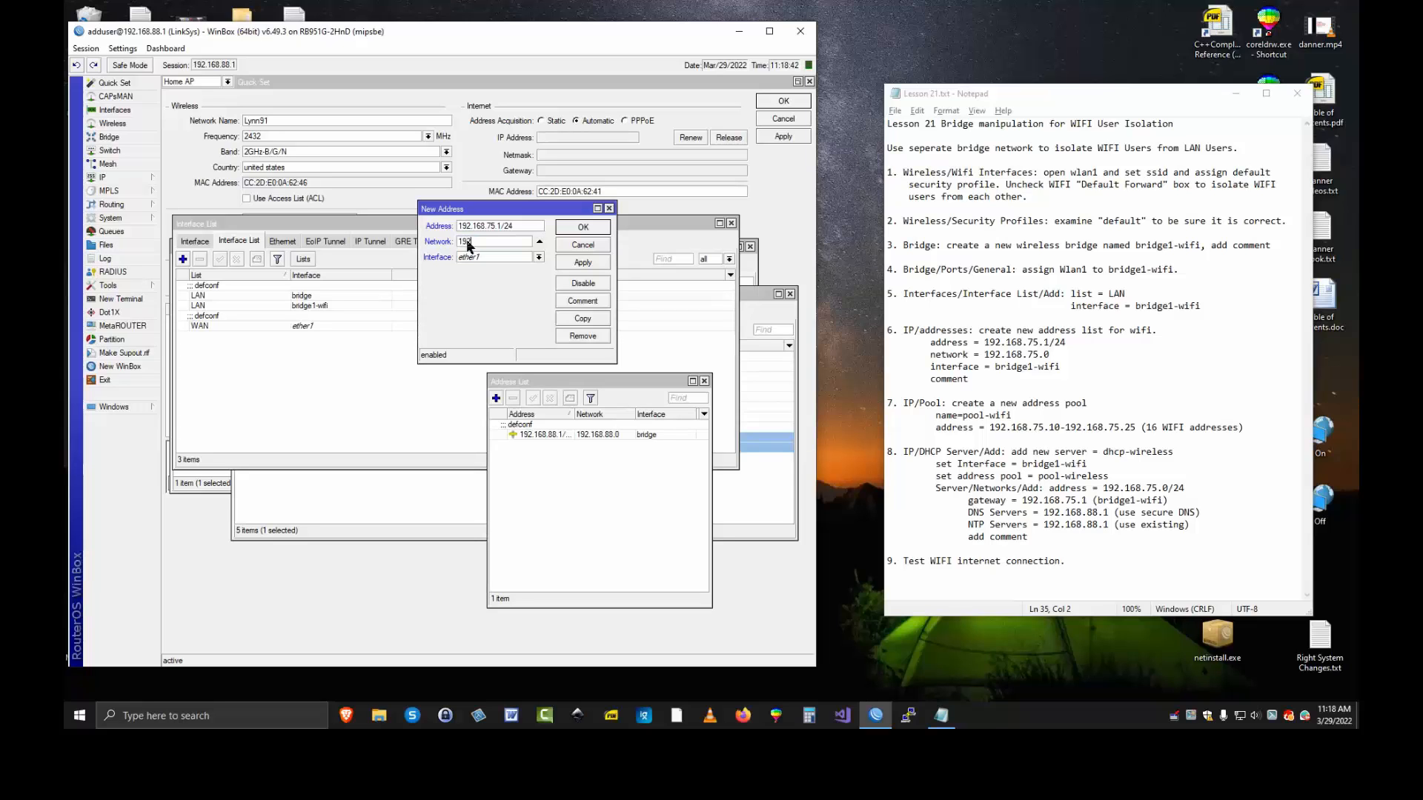
type("68.75.0")
left_click(539, 258)
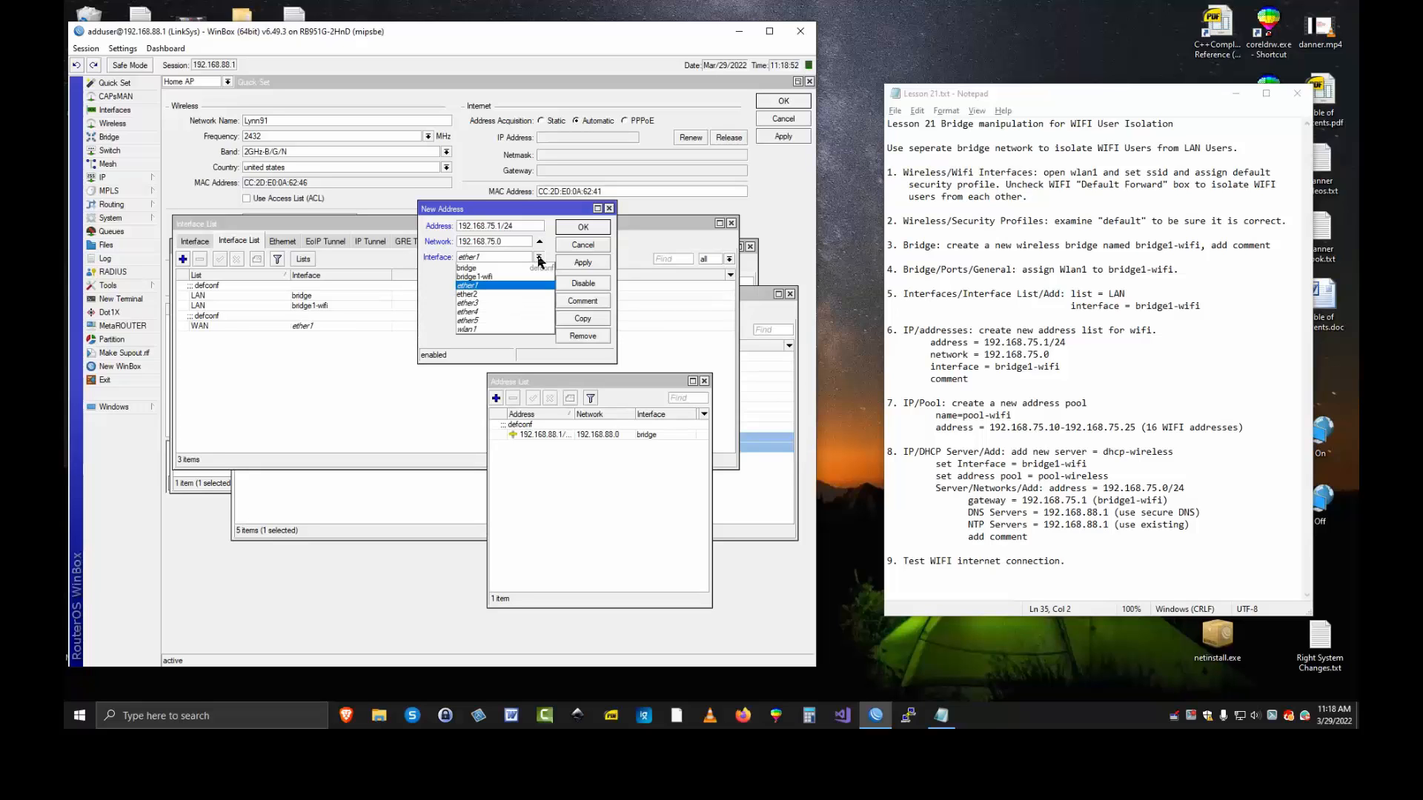
left_click(476, 277)
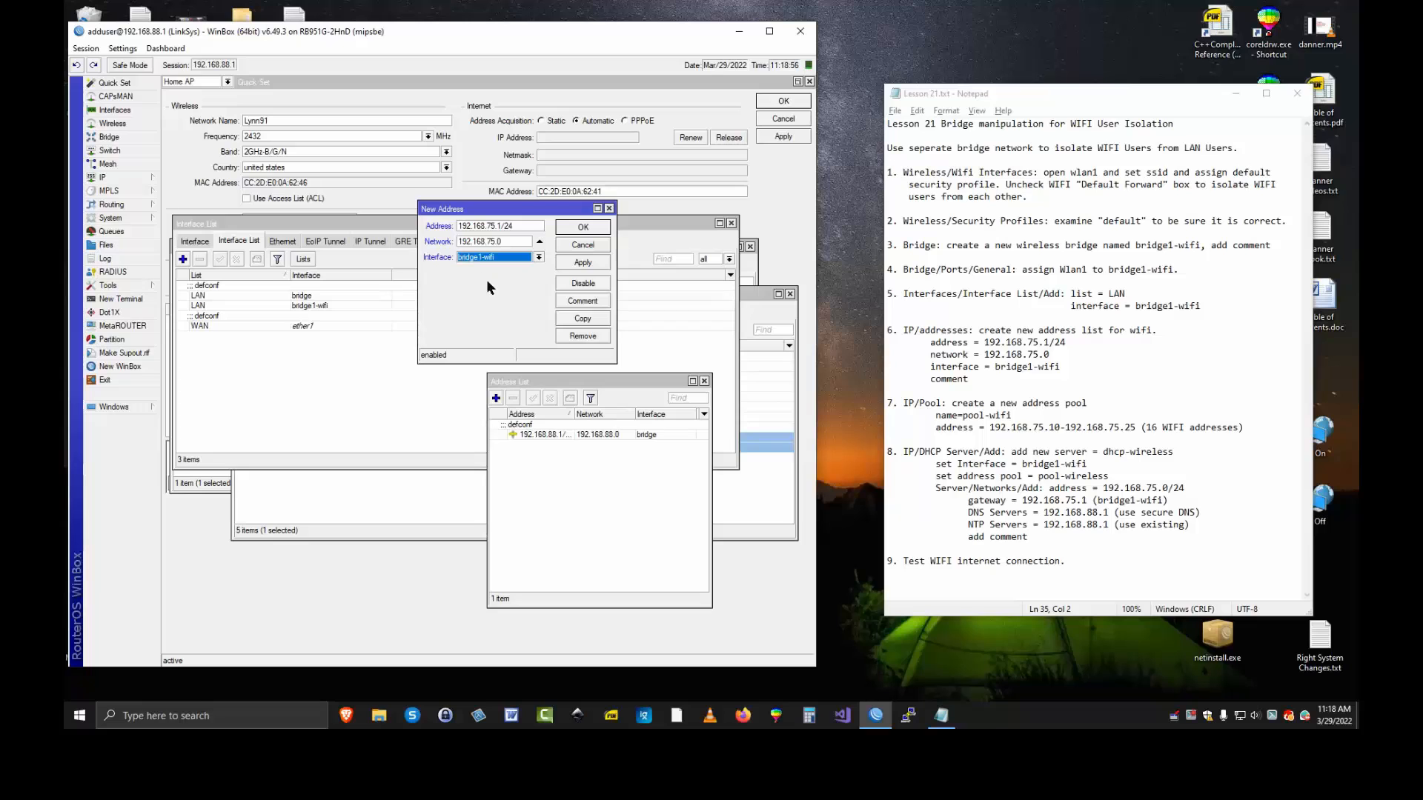
Add the comment "new network for wlan1" to the new address and save the entry
left_click(582, 300)
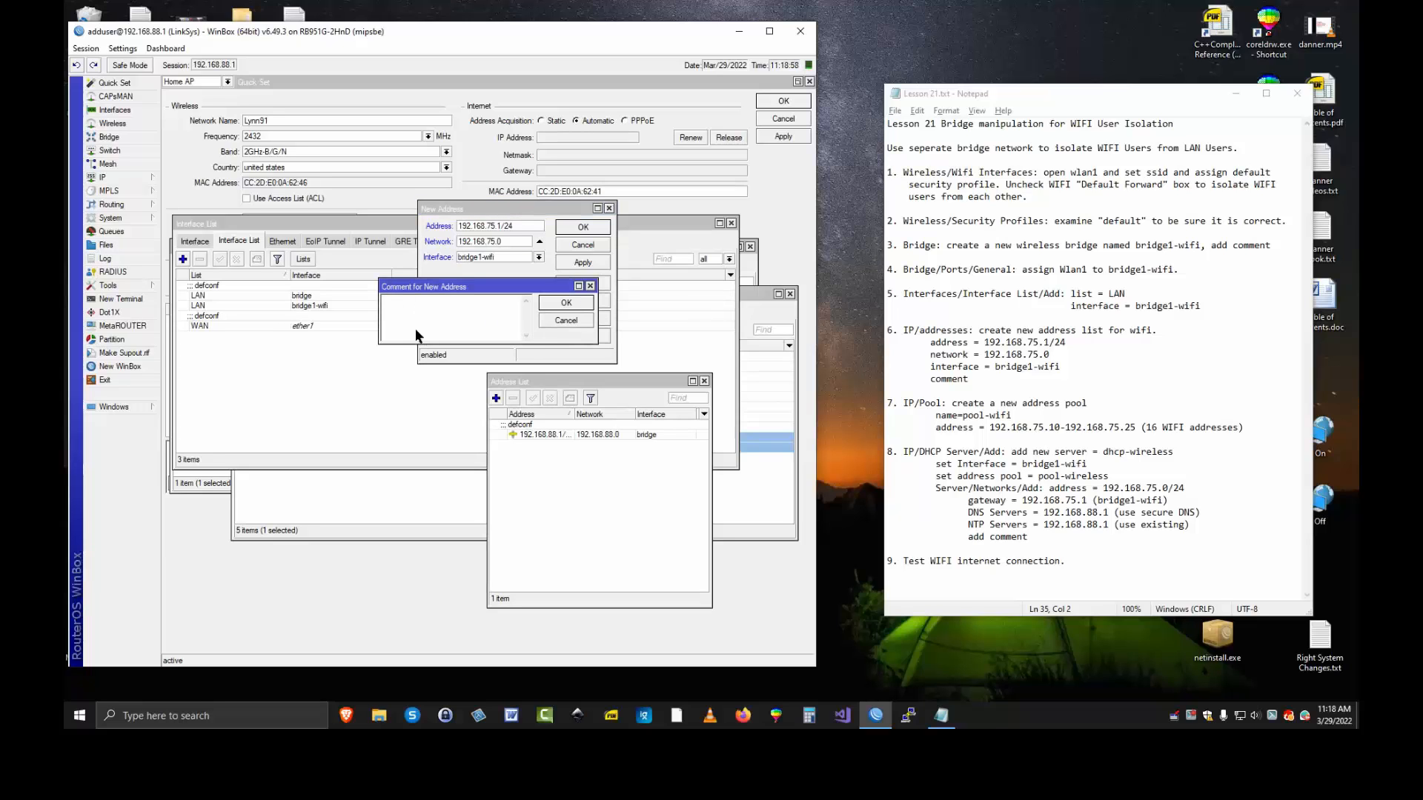
type("new network for wi")
key("BackSpace")
key("BackSpace")
key("BackSpace")
key("BackSpace")
type("wian1")
left_click(552, 304)
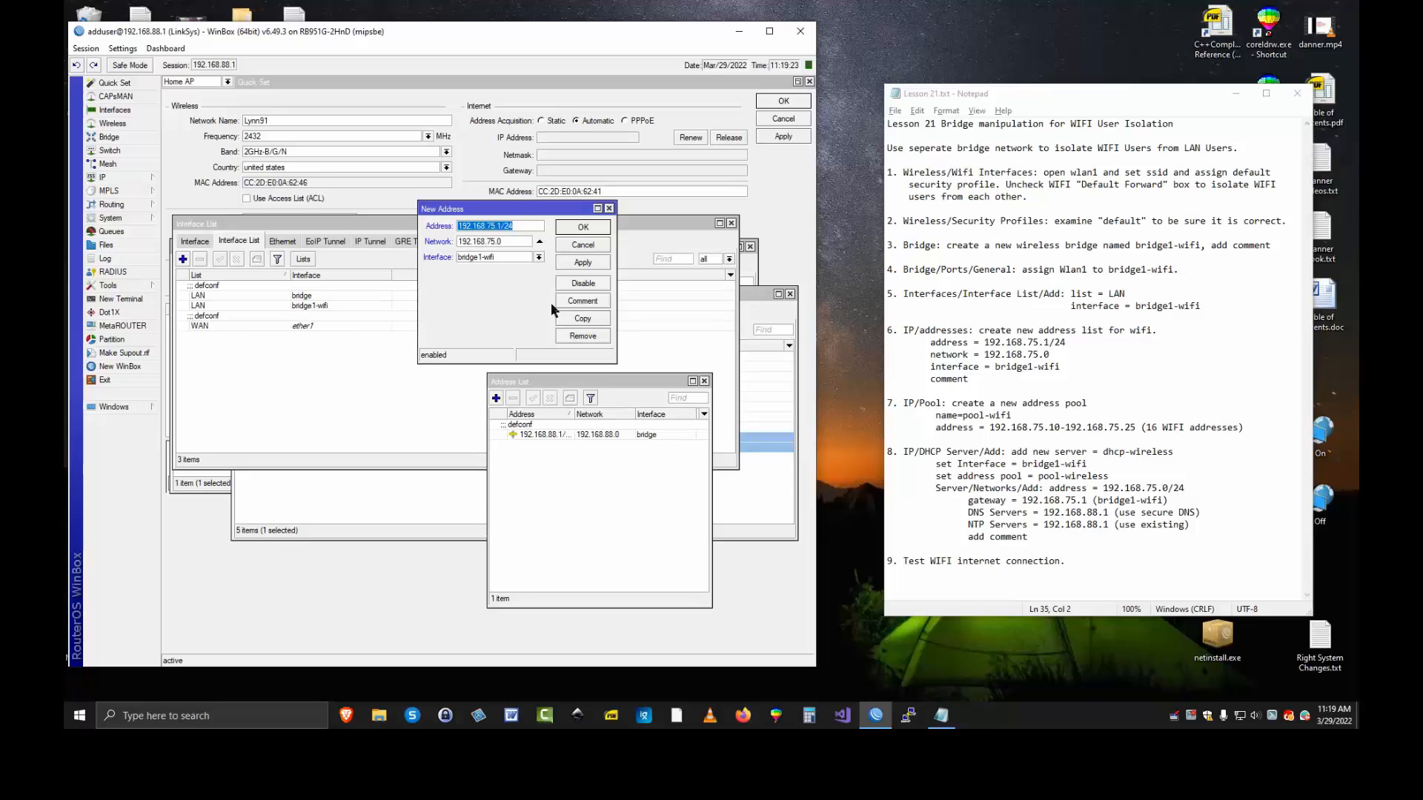
left_click(584, 226)
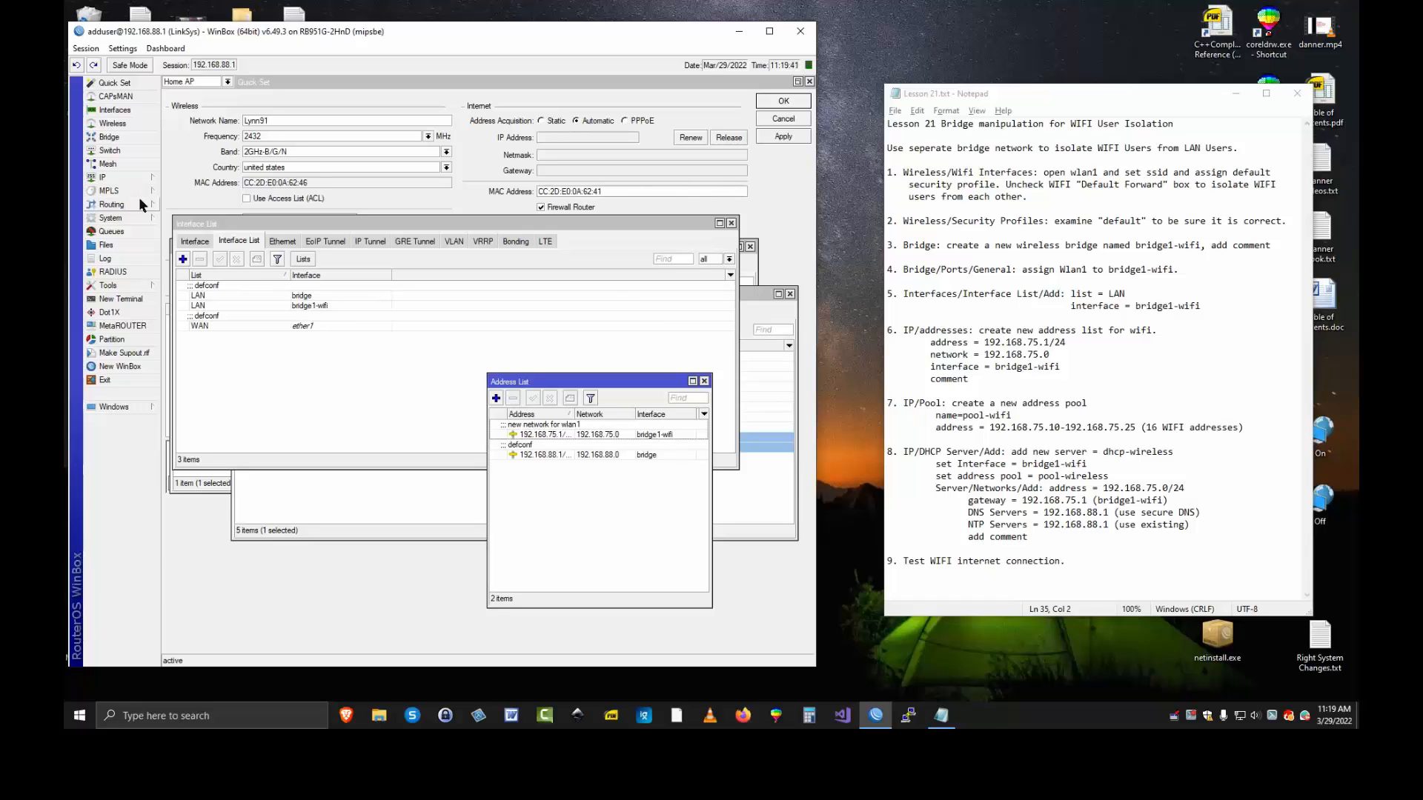
Start a new IP address pool on the router and name it pool-wifi
left_click(110, 179)
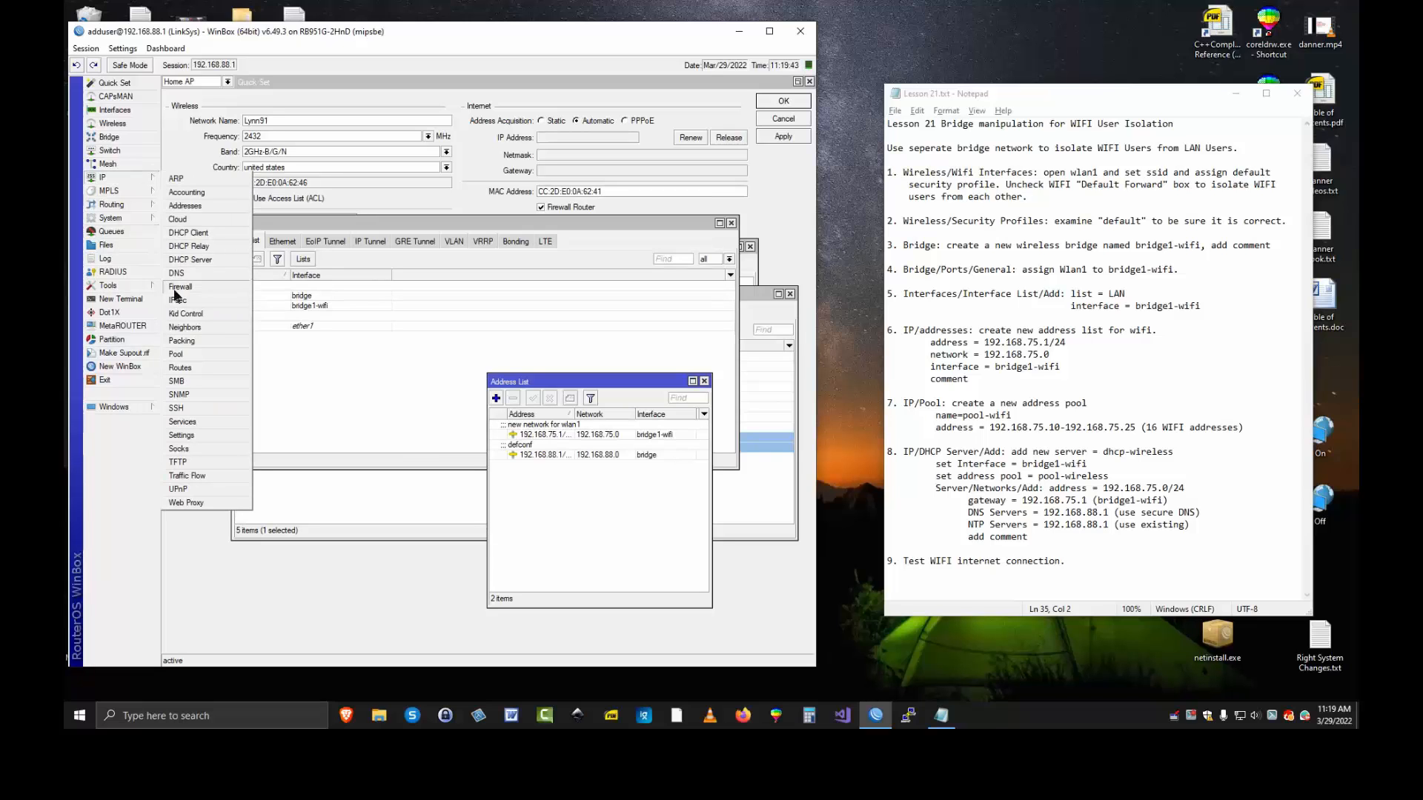
left_click(197, 354)
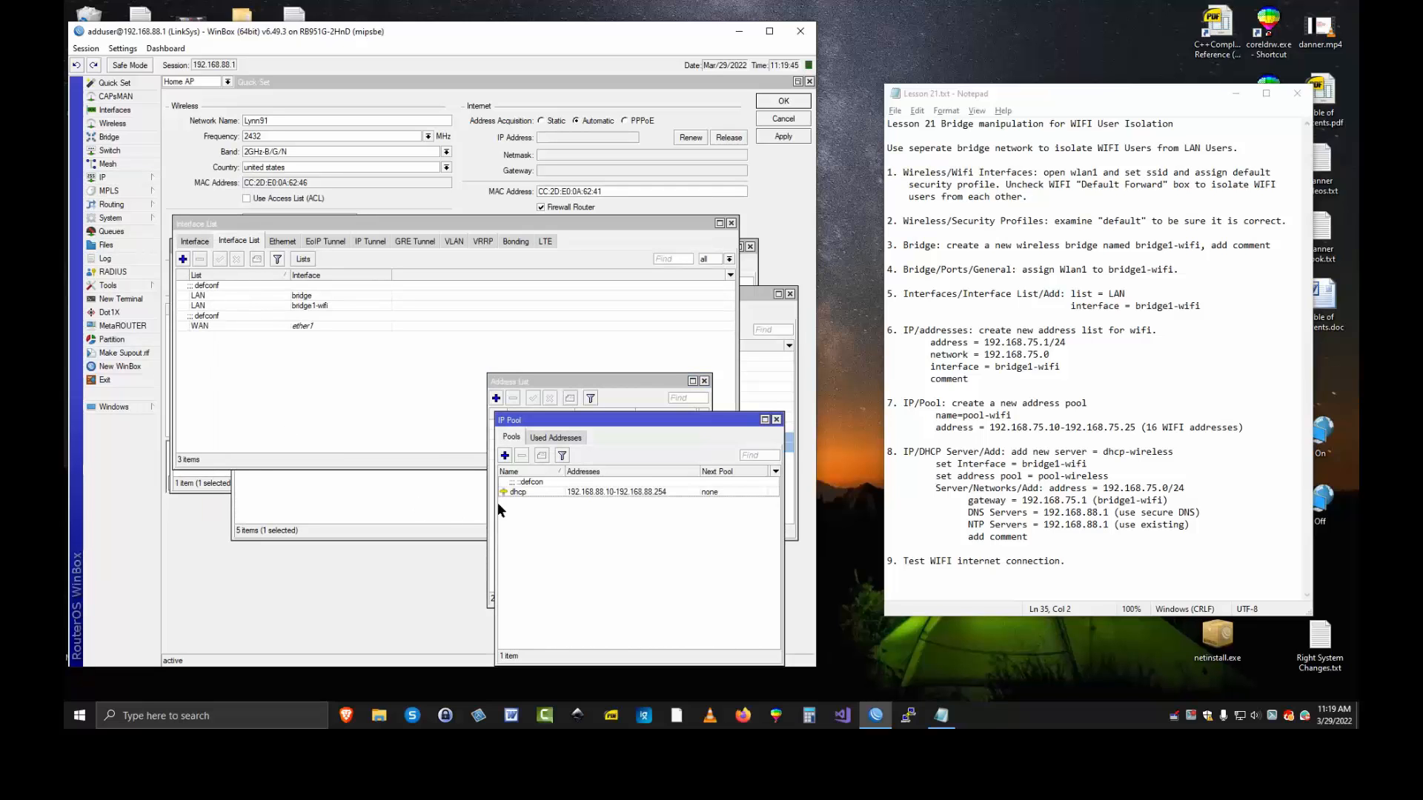
left_click(505, 455)
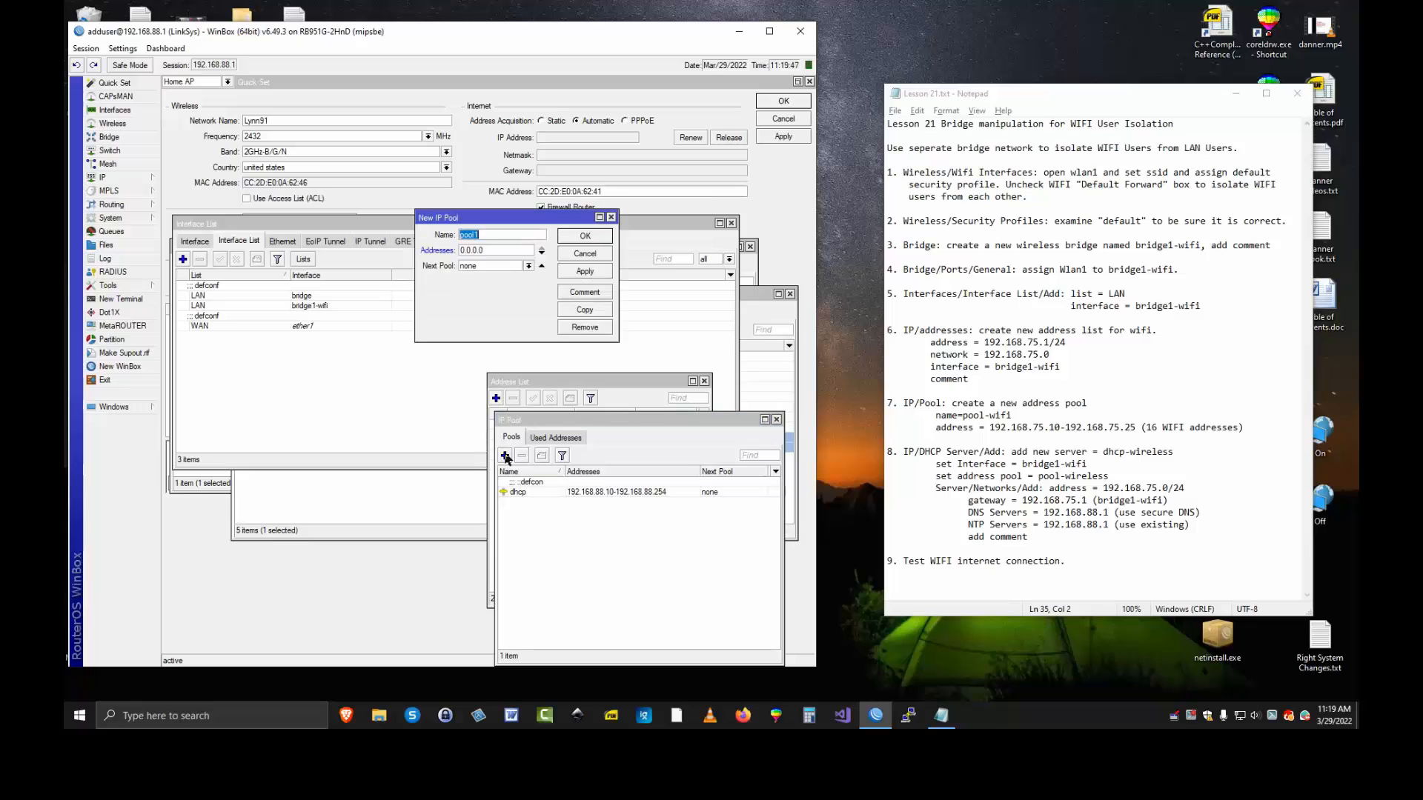
left_click(482, 234)
key("BackSpace")
type("-wifi")
Set the new pool's address range to 192.168.75.10-192.168.75.25
left_click(487, 251)
key("BackSpace")
key("BackSpace")
key("BackSpace")
key("BackSpace")
type("192.1")
type("68.7")
type("68.")
type("75")
type(".")
type("25")
Add the comment "wifi user addresses" to the new pool and save the pool
left_click(584, 294)
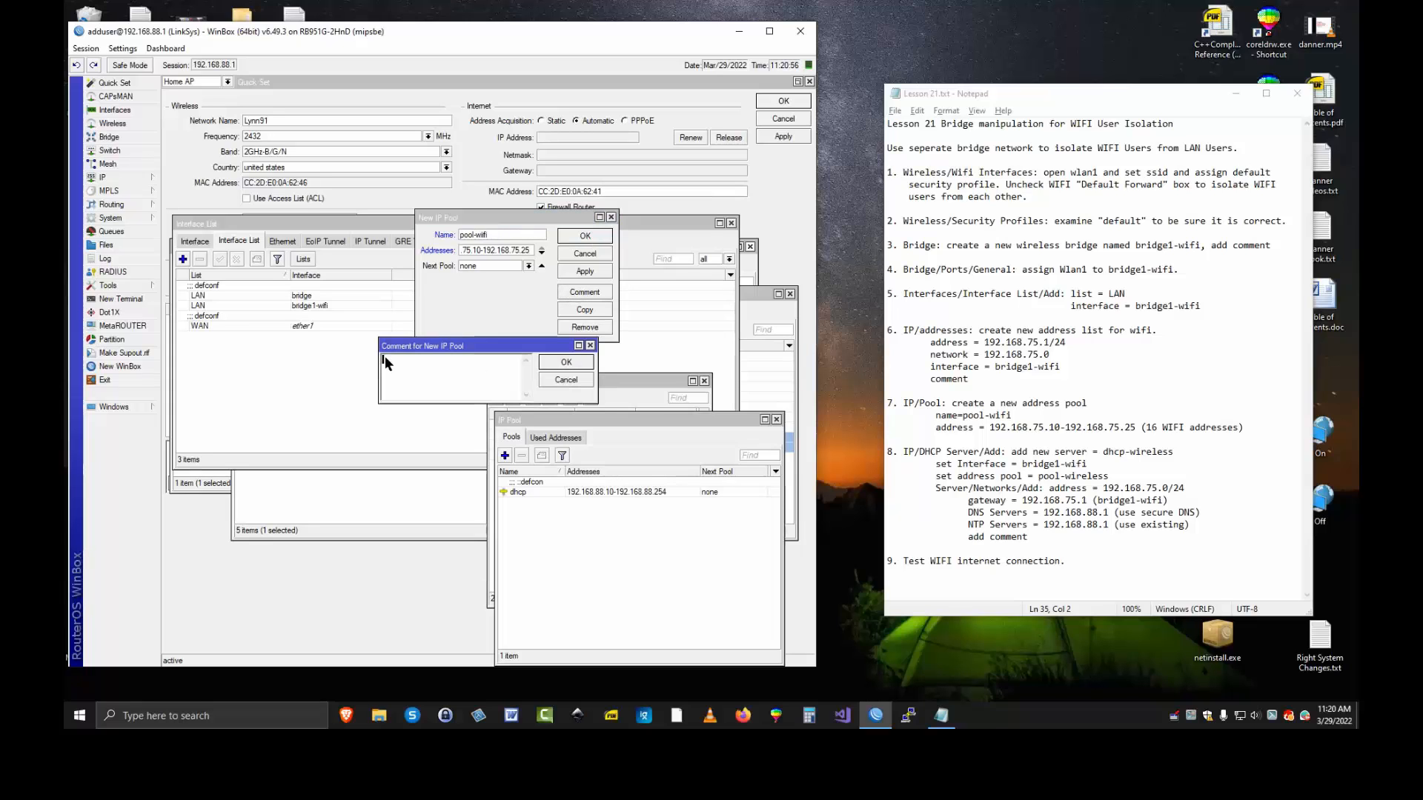
type("wifi user addresses")
left_click(566, 362)
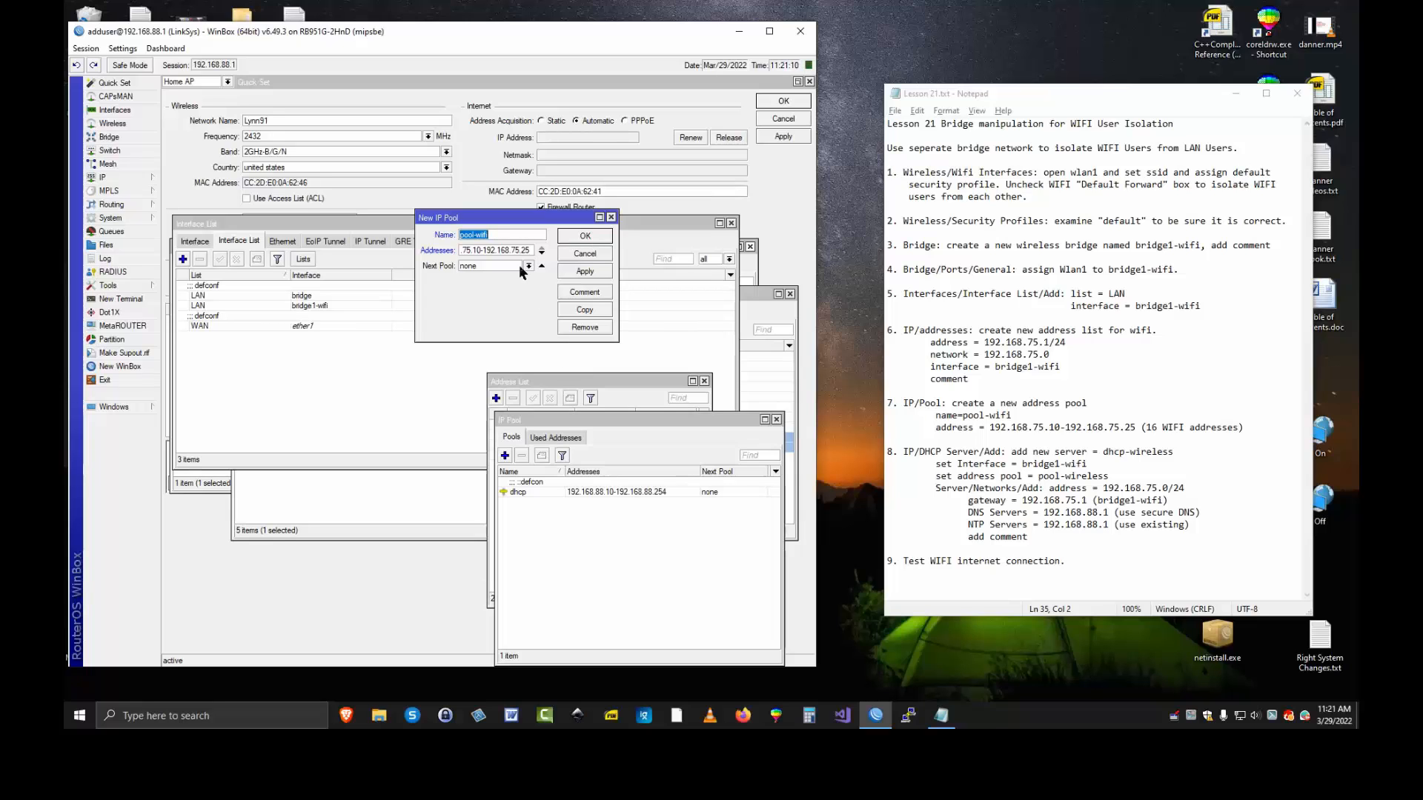
left_click(586, 235)
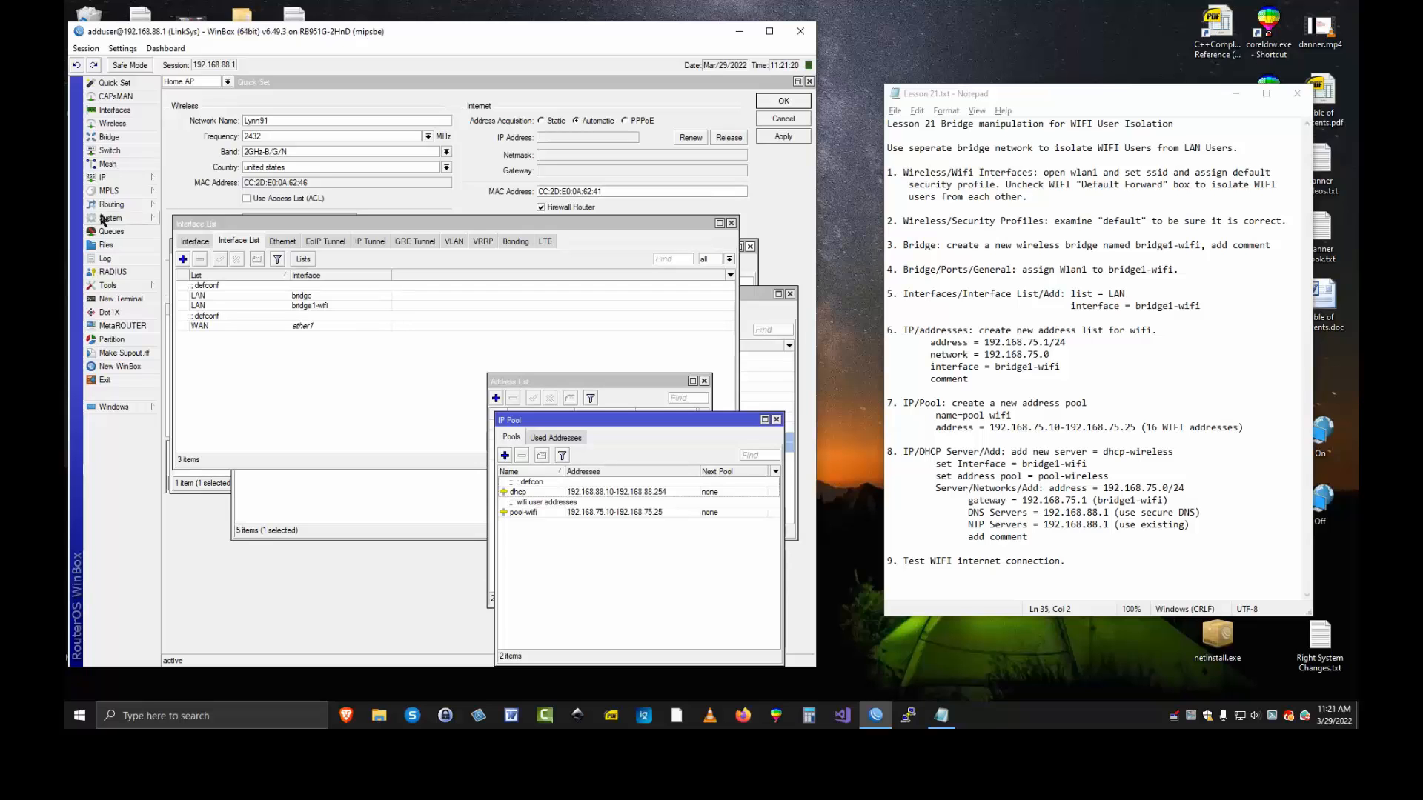
Start a new DHCP server named dhcp-wireless and set its interface to bridge1-wifi
left_click(108, 181)
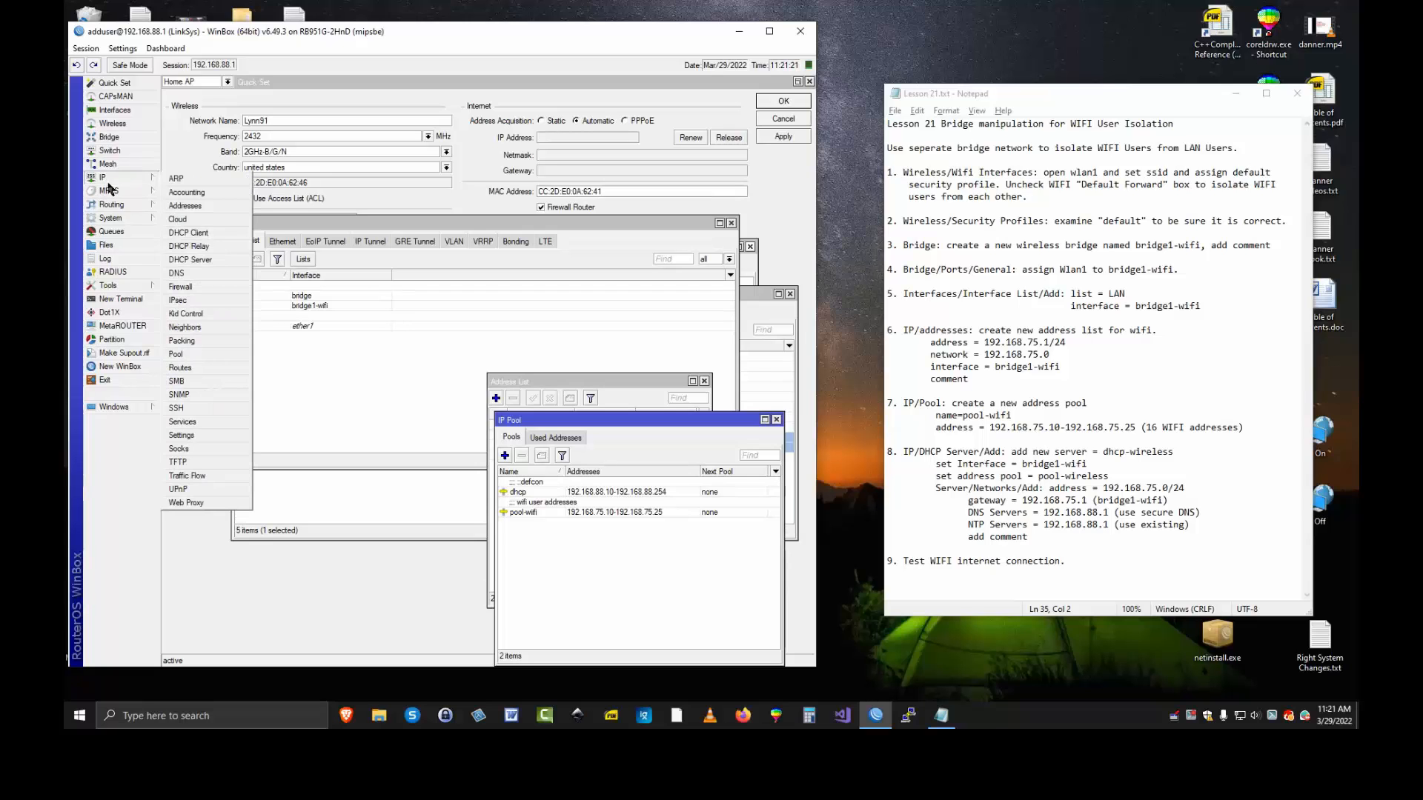
left_click(198, 259)
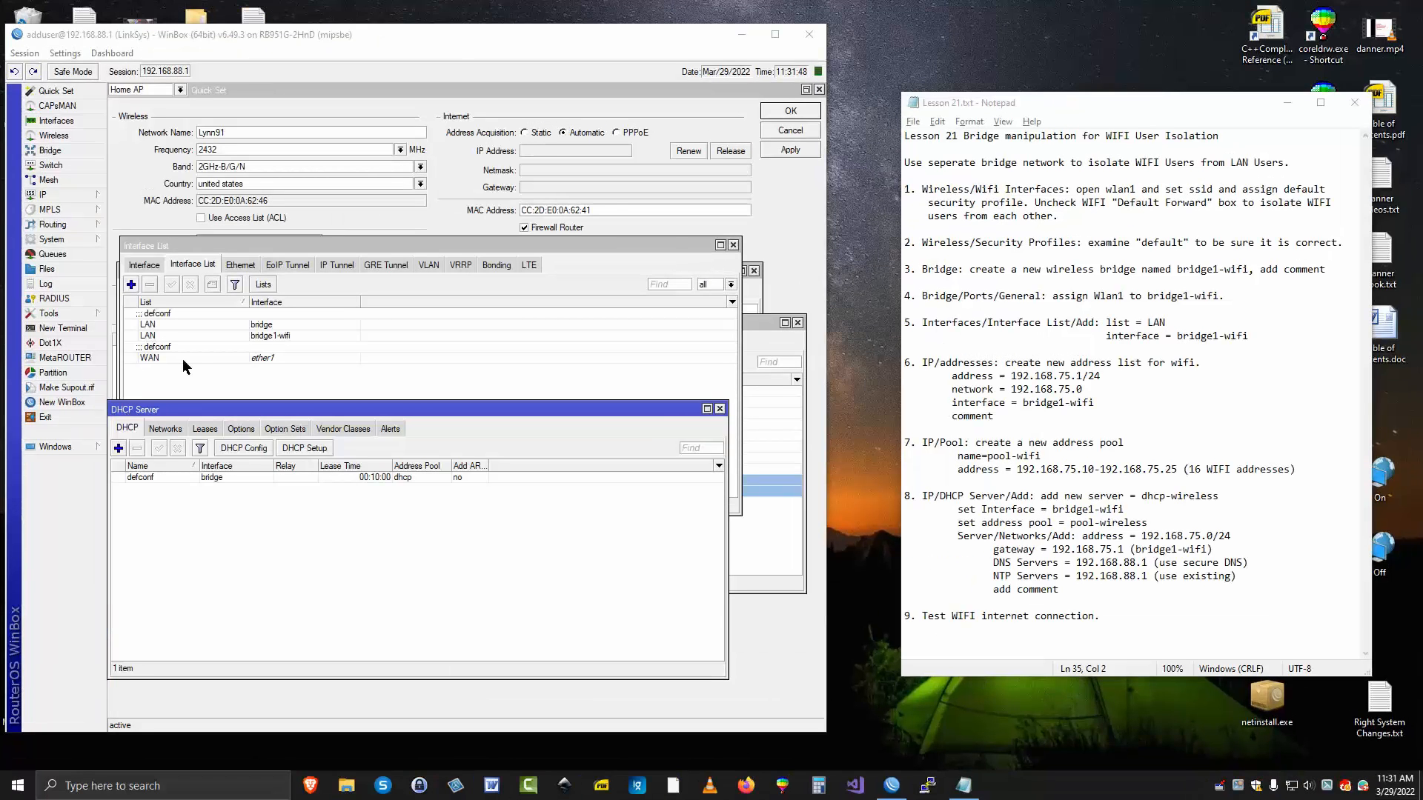
left_click(119, 449)
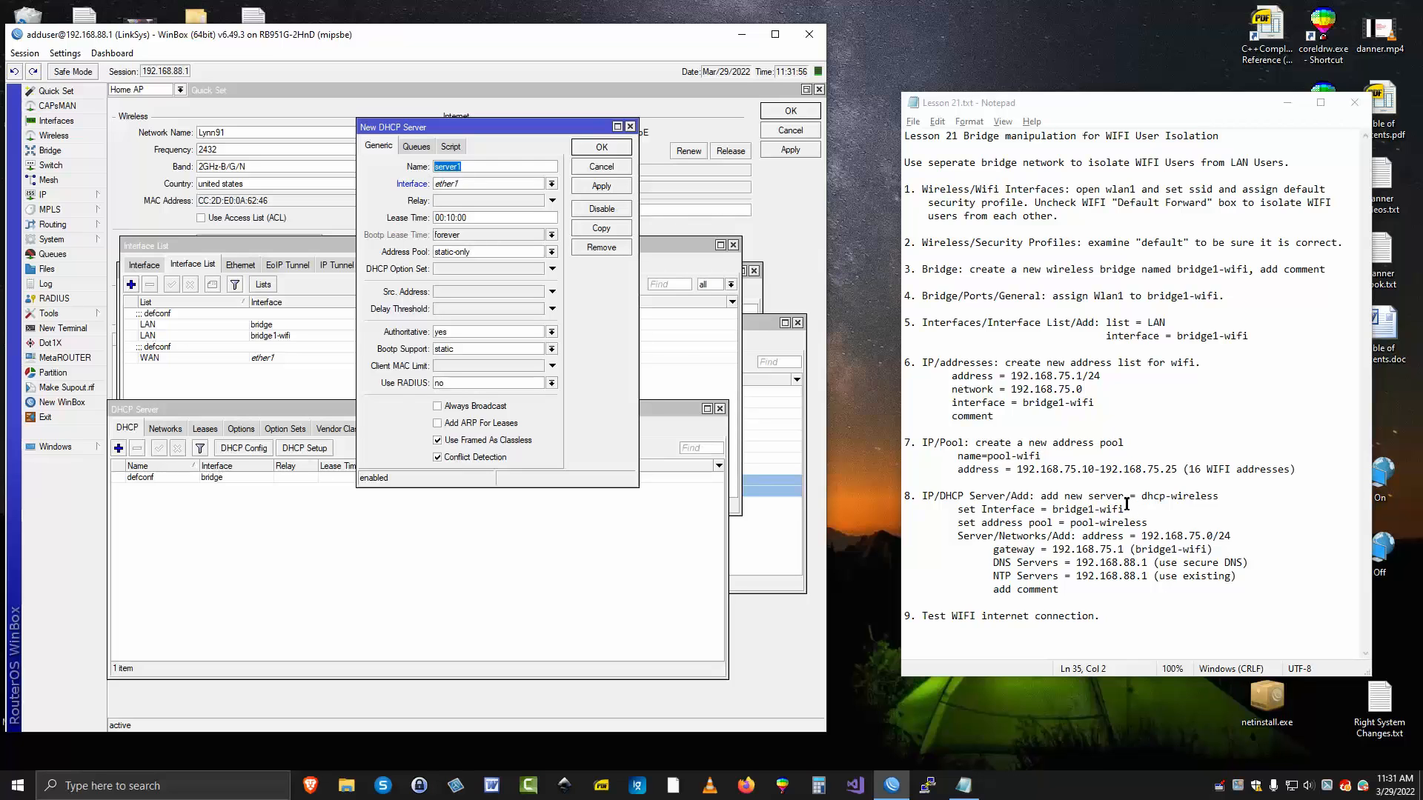
type("dhcp-wireless")
left_click(552, 184)
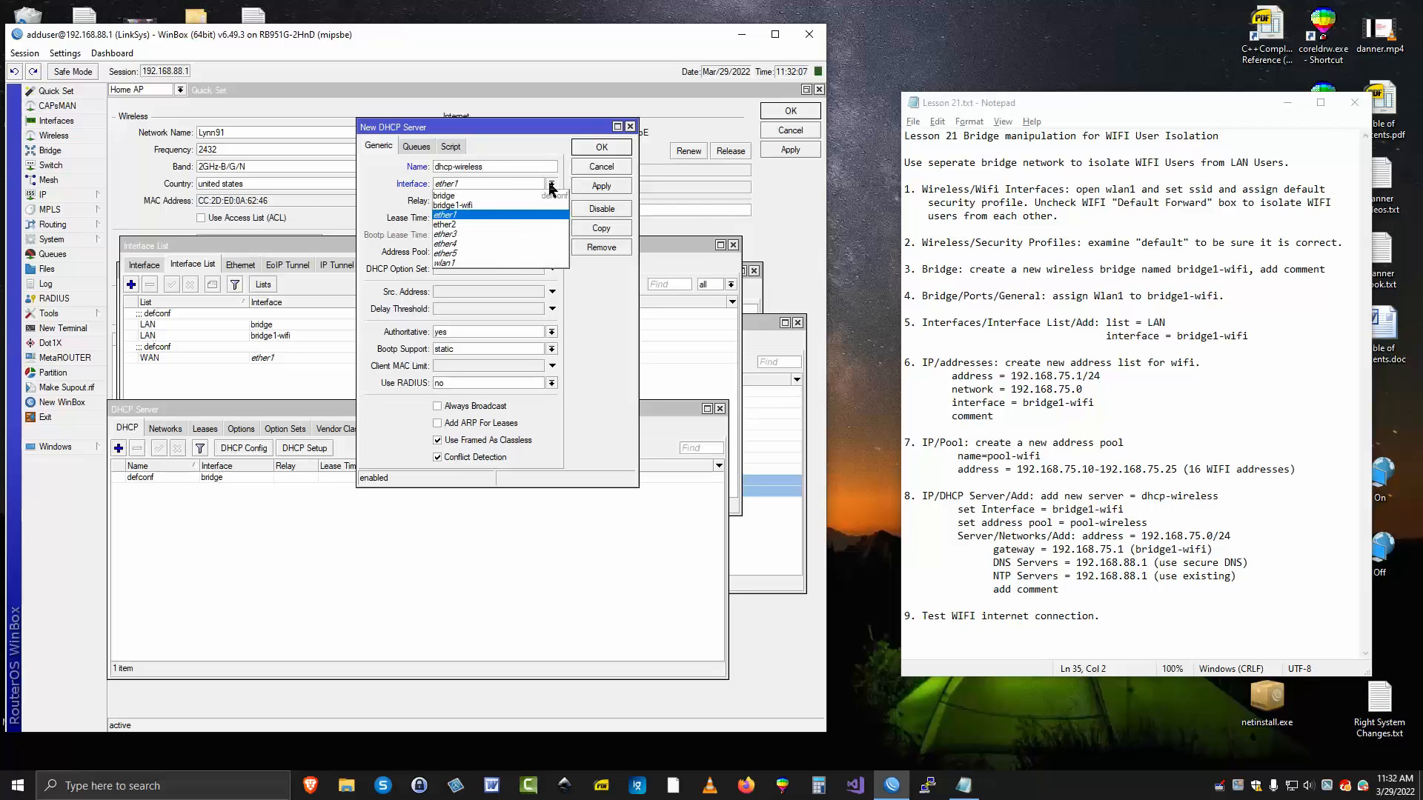
left_click(469, 207)
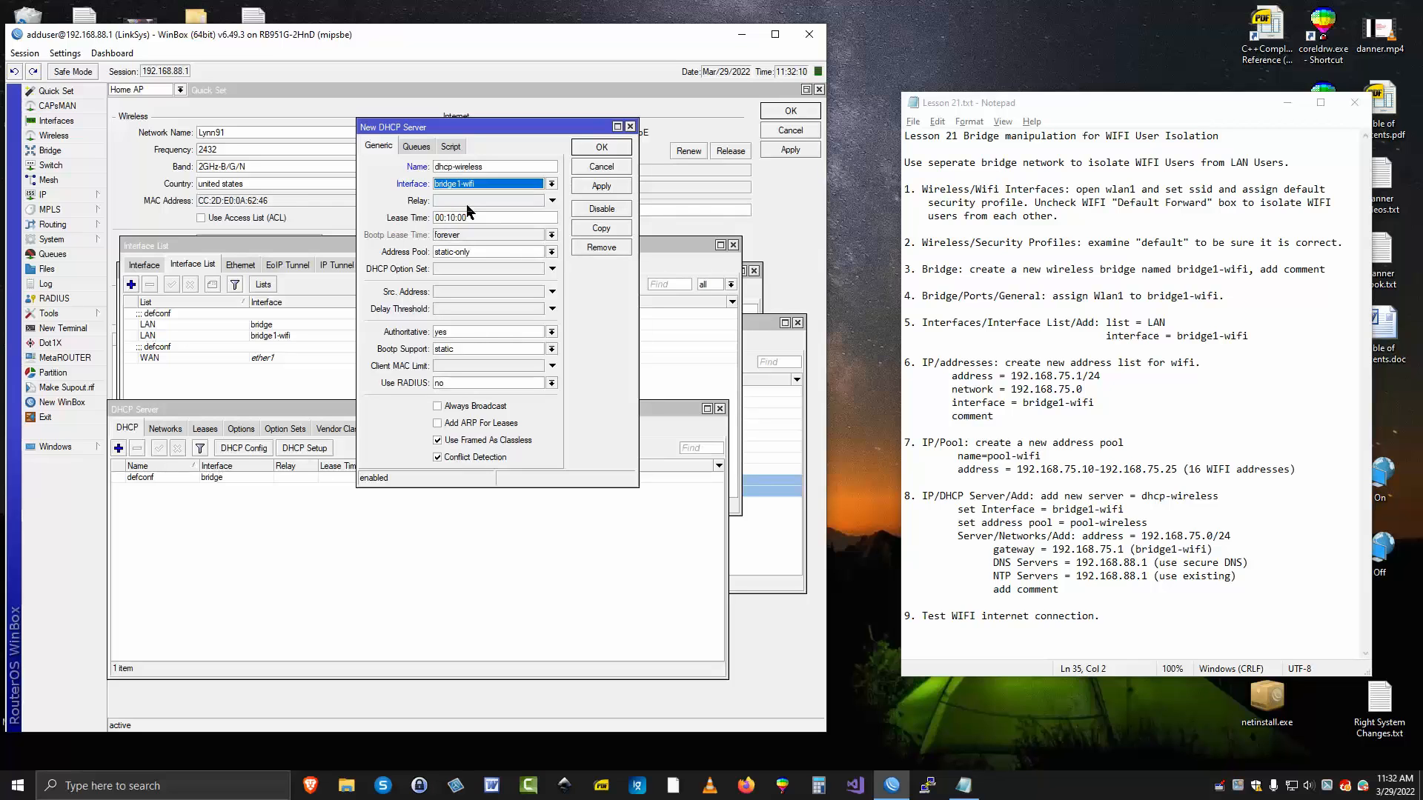
Assign the pool-wifi address pool to the new DHCP server and save the server
left_click(551, 252)
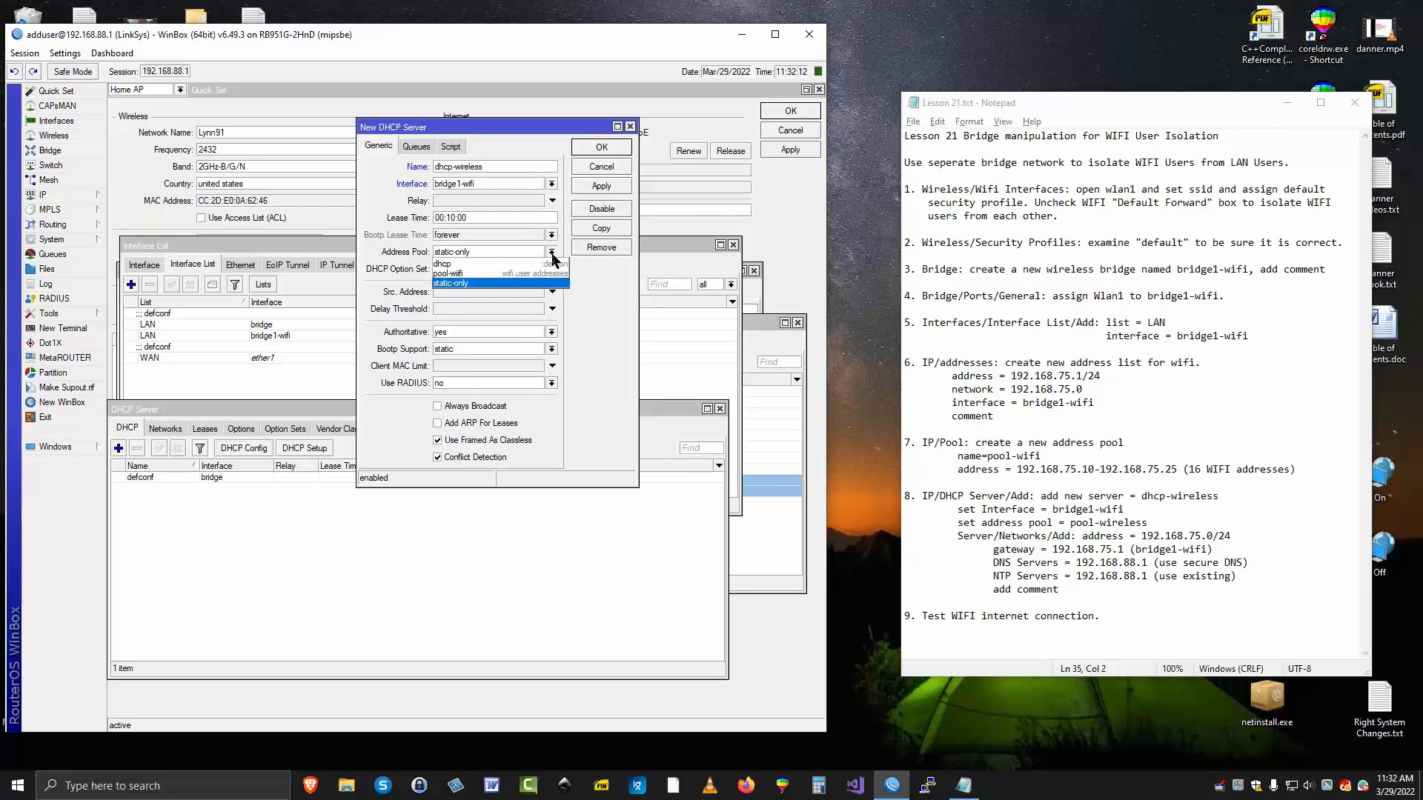
left_click(474, 274)
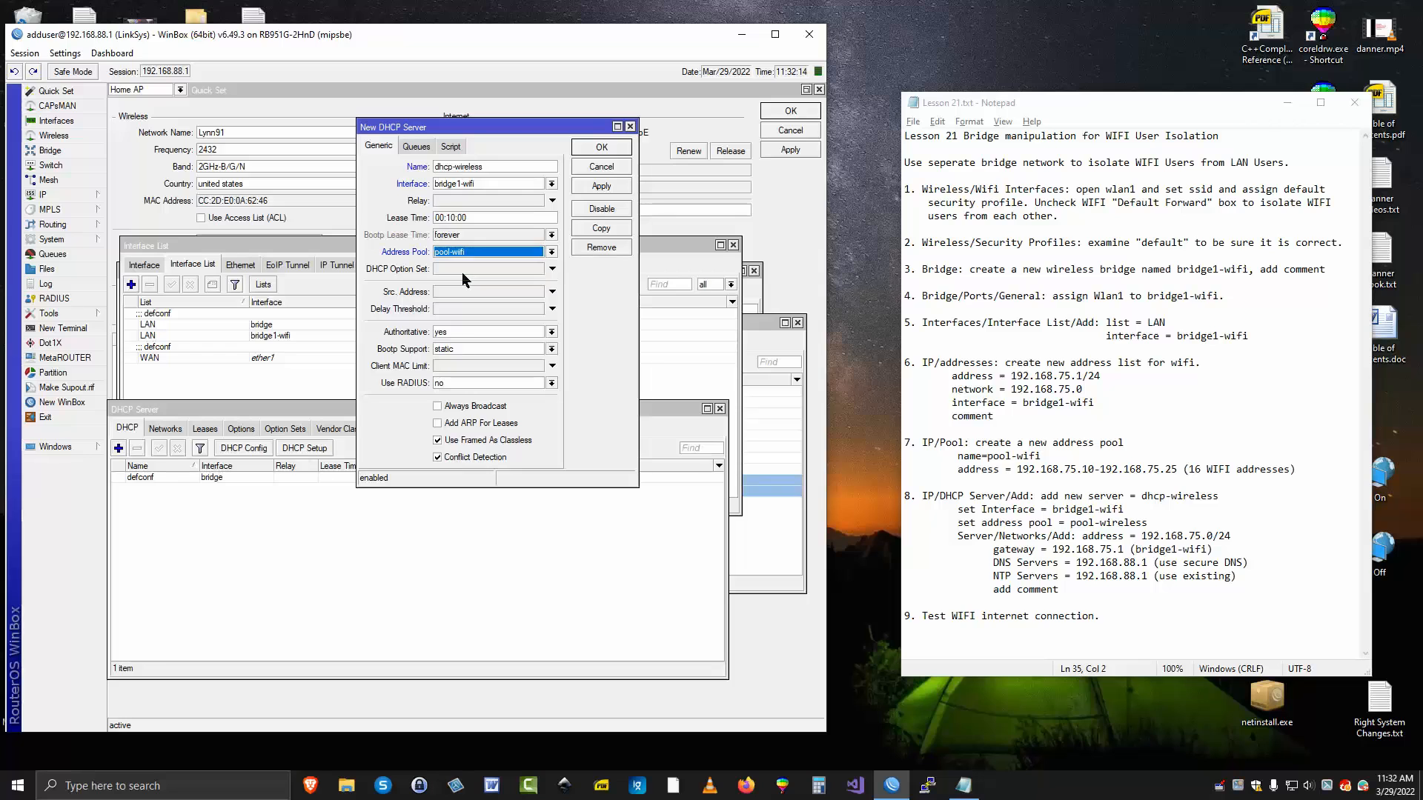
left_click(601, 149)
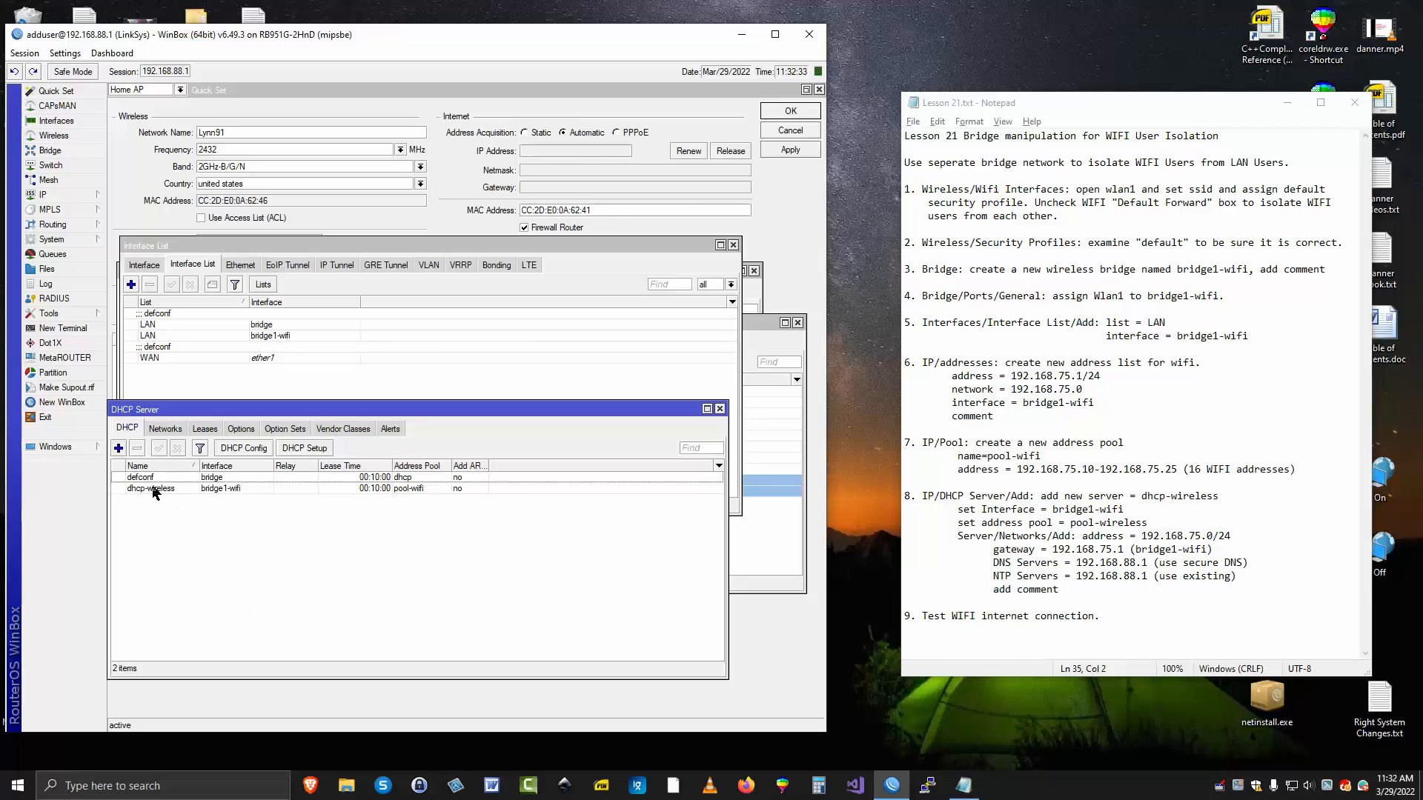
Start a new DHCP network and set its address to 192.168.75.0/24, copied from the Notepad lesson notes
left_click(165, 429)
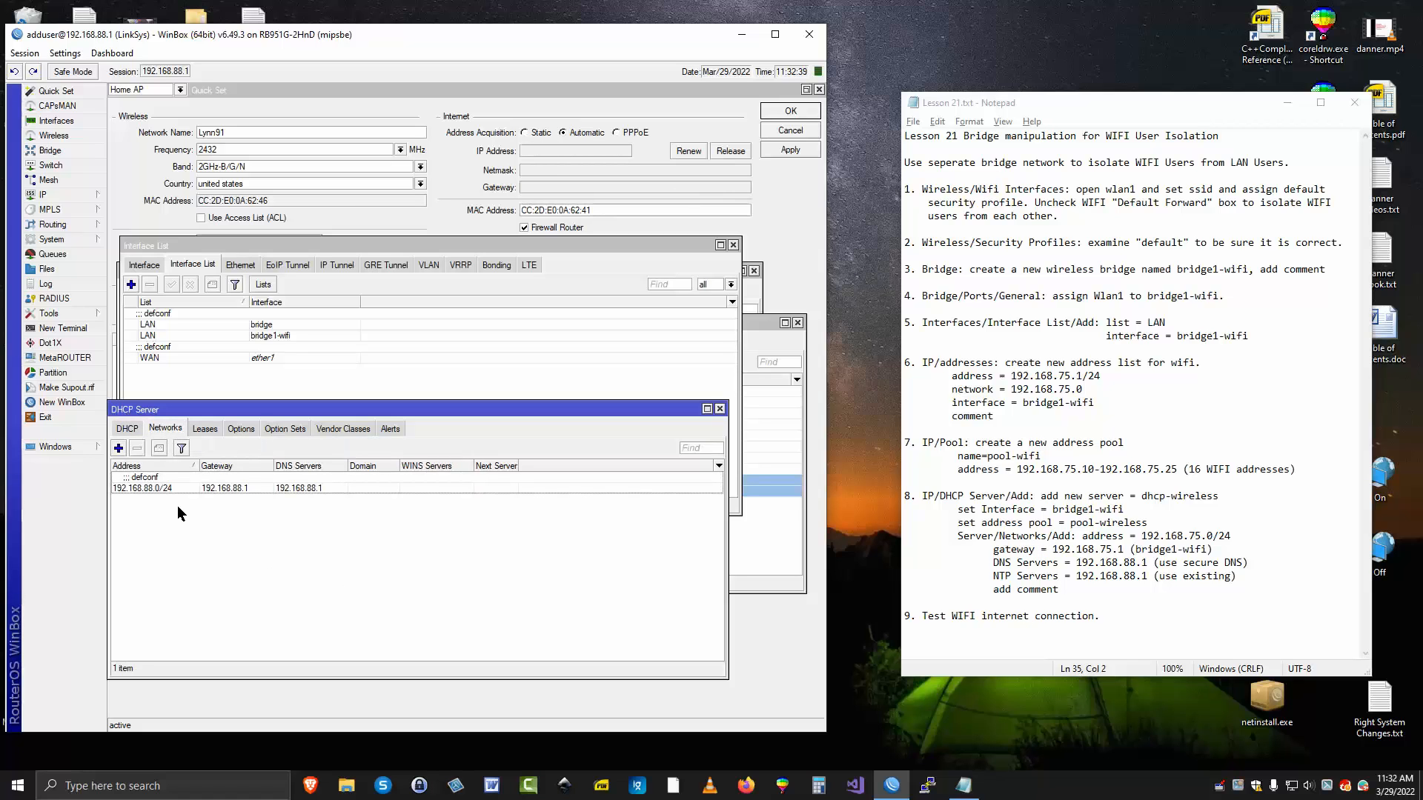
left_click(119, 448)
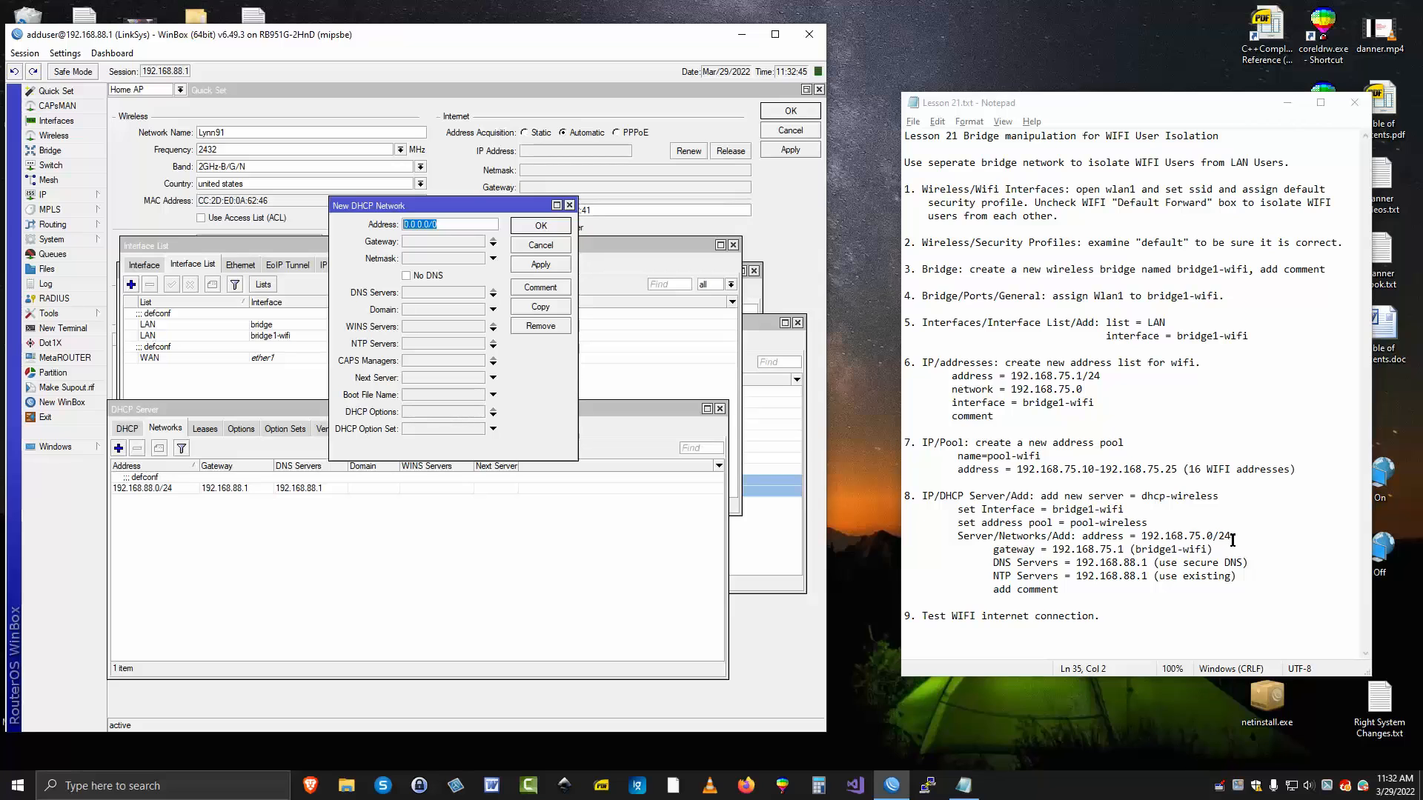
left_click_drag(1231, 536, 1139, 538)
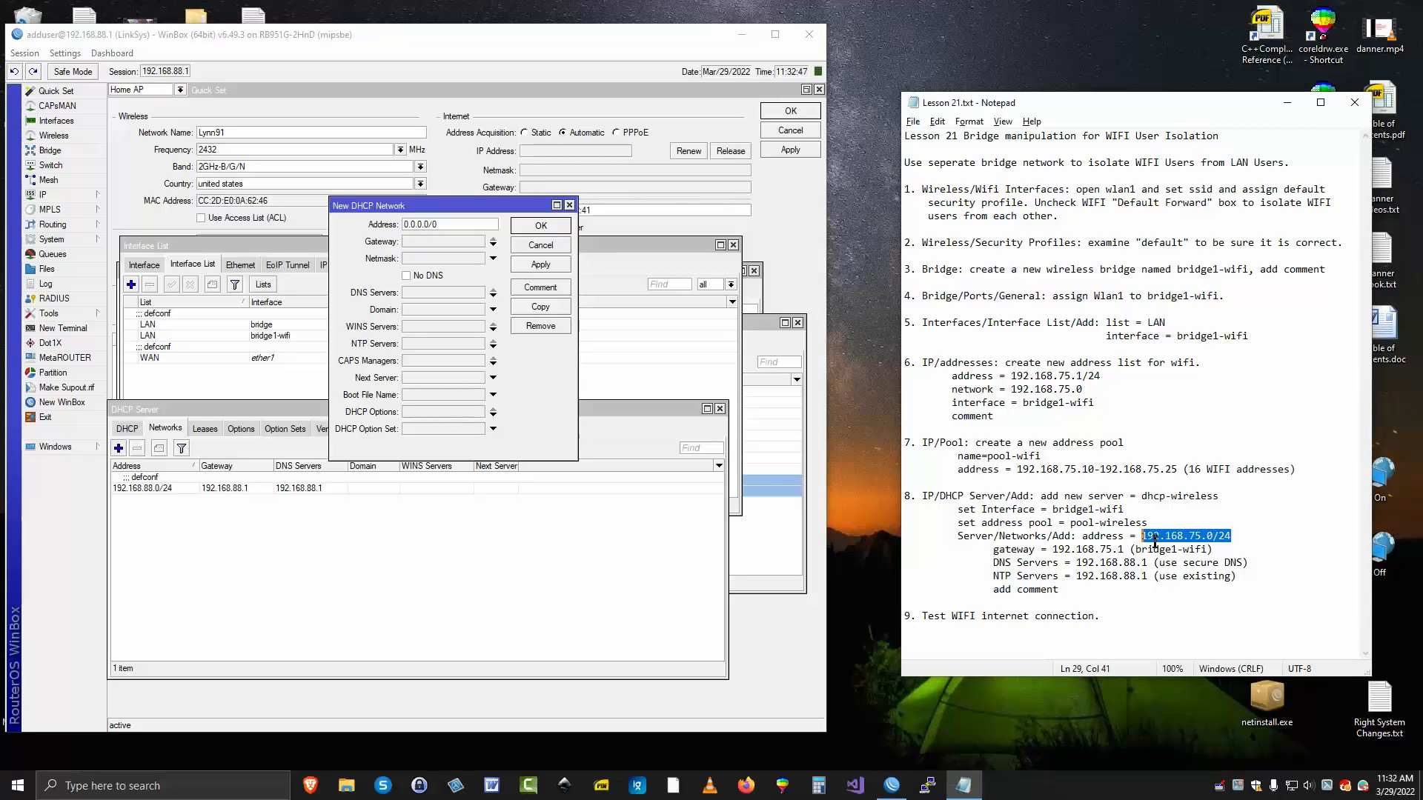
right_click(1153, 541)
left_click(1188, 590)
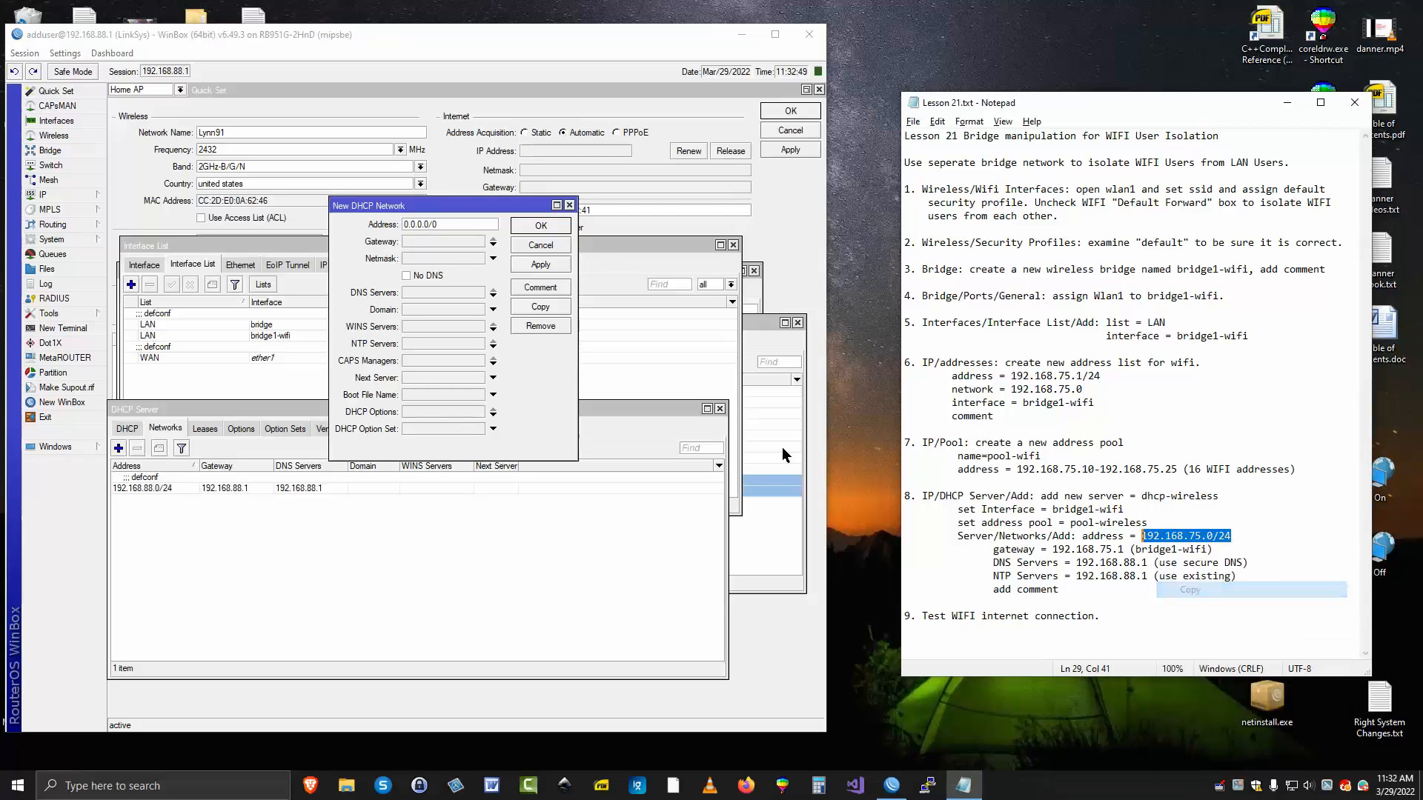
left_click_drag(445, 224, 401, 224)
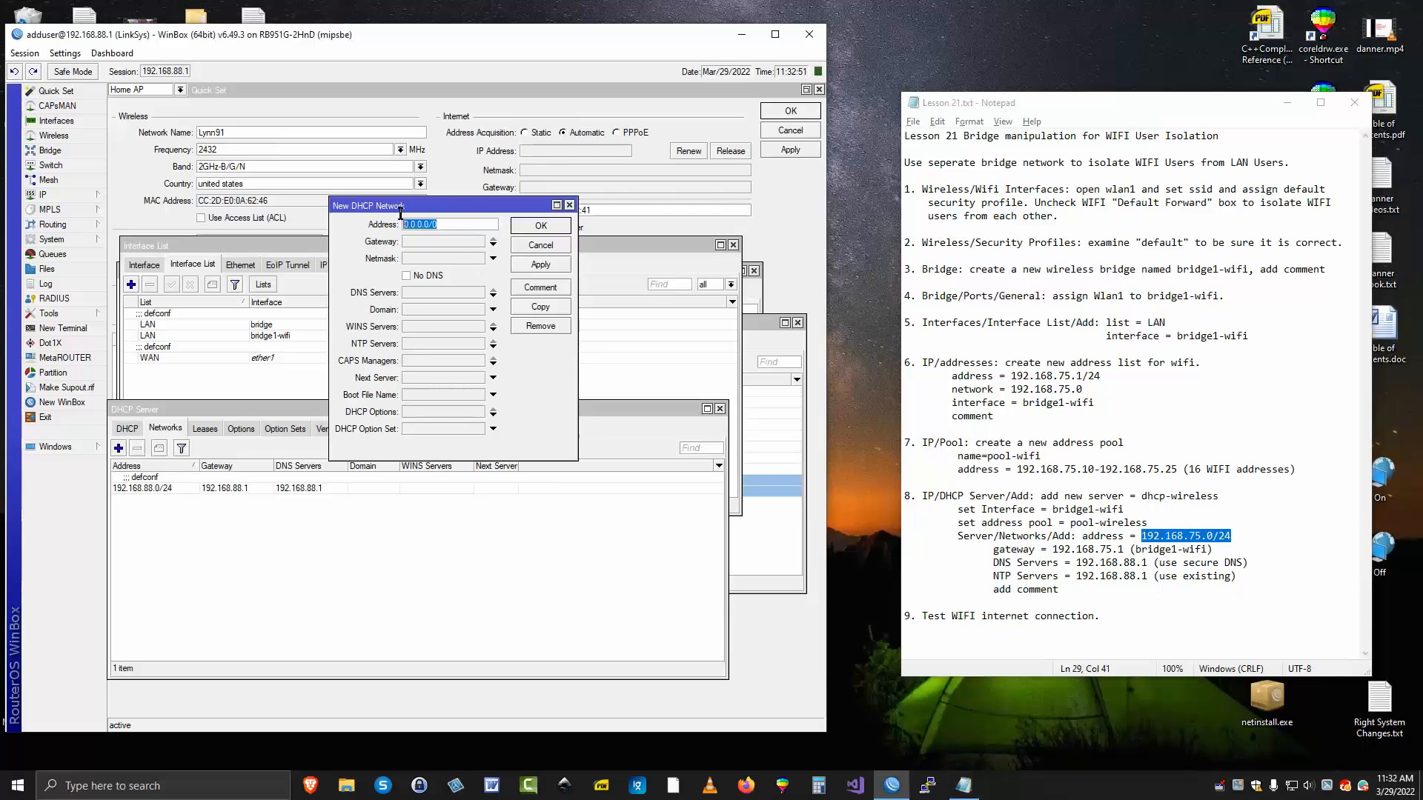
right_click(408, 228)
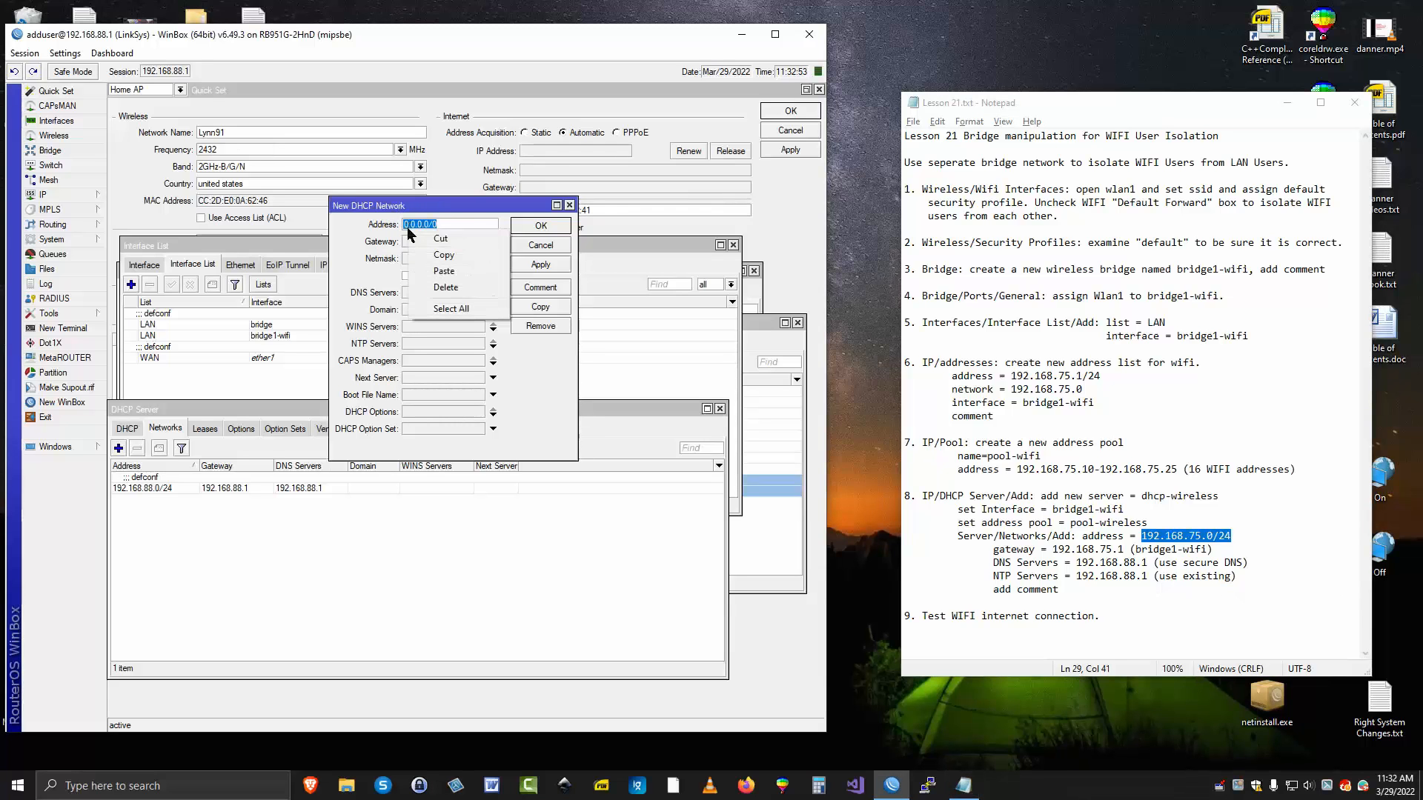
left_click(444, 274)
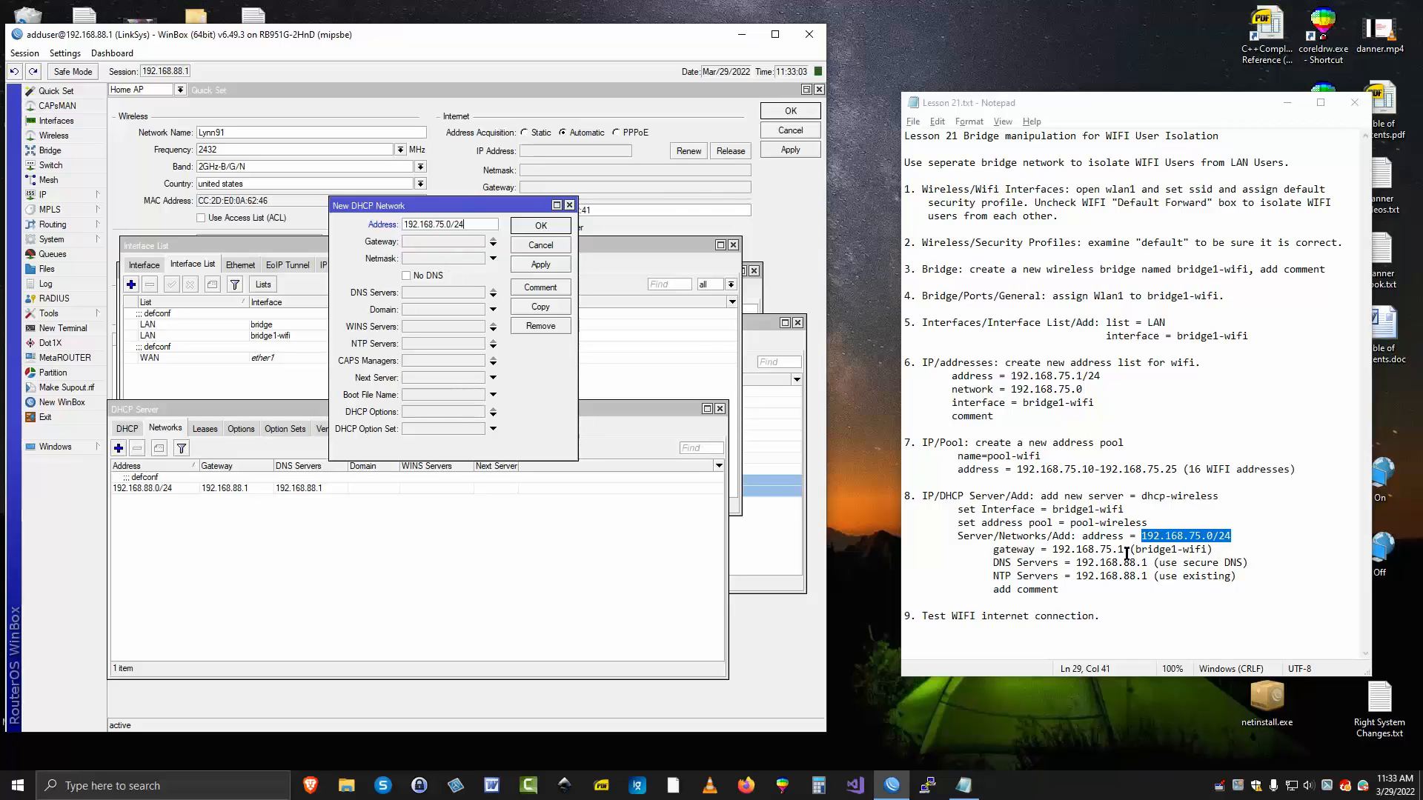
Copy 192.168.75.1 from the Notepad notes into the new DHCP network as its gateway
left_click_drag(1126, 550, 1054, 550)
key("ctrl+c")
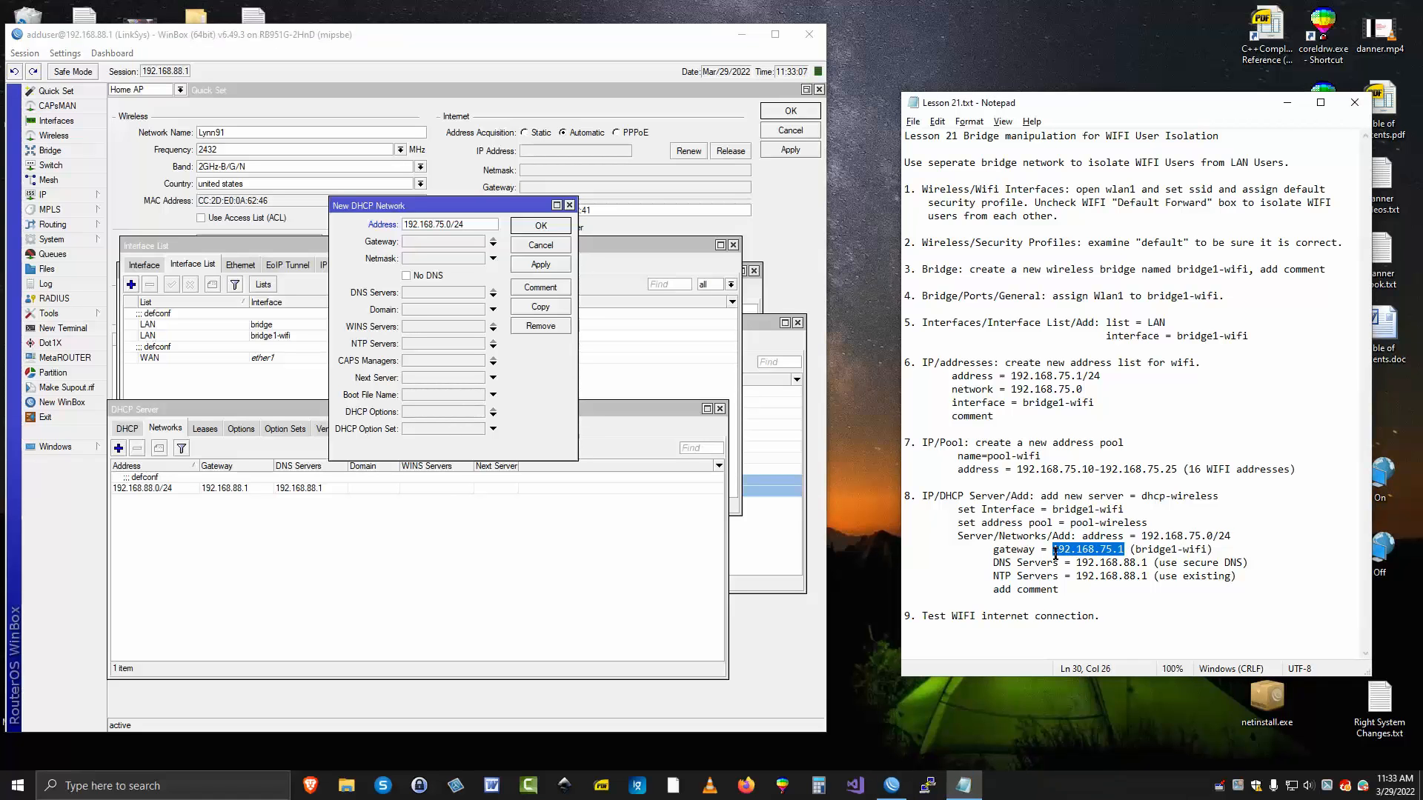
right_click(1076, 552)
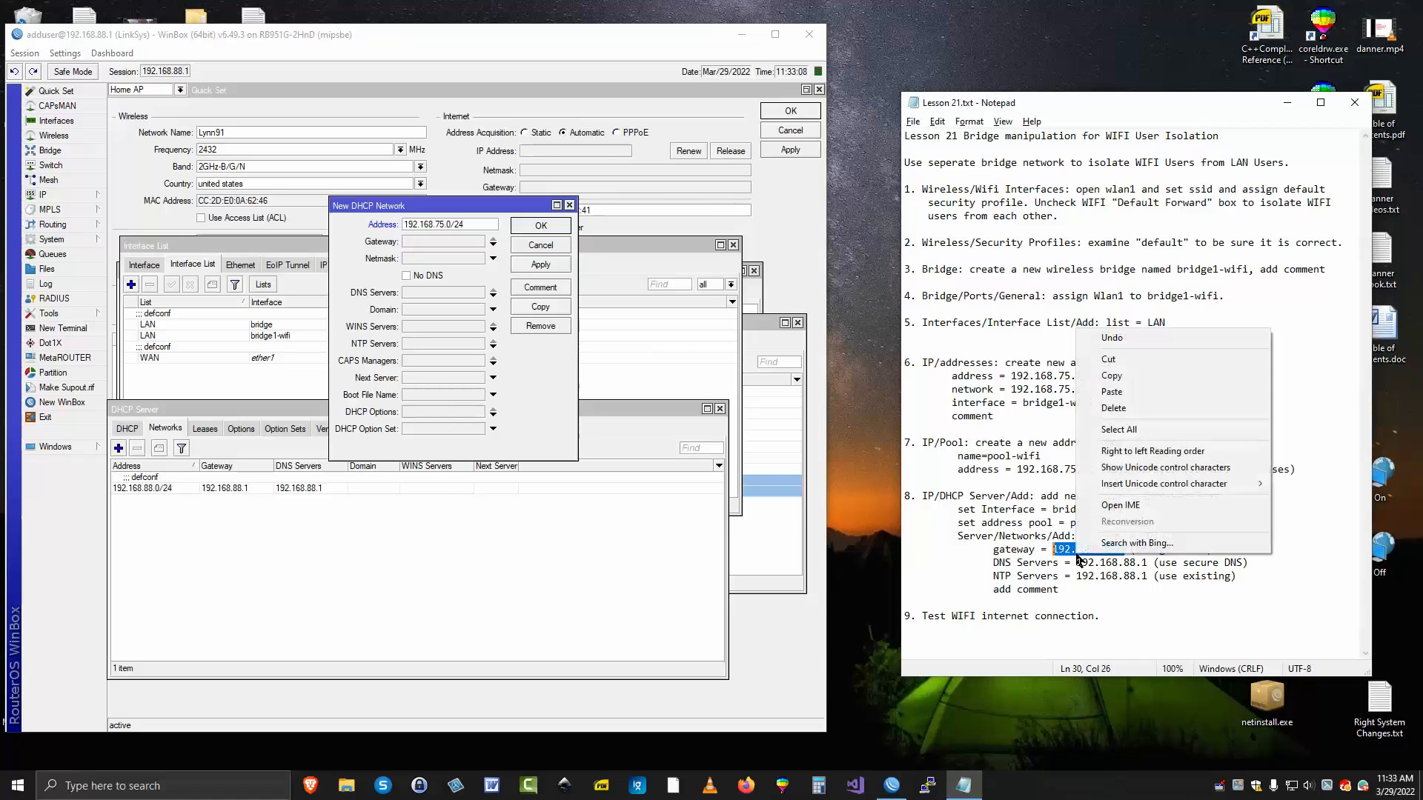
left_click(1112, 376)
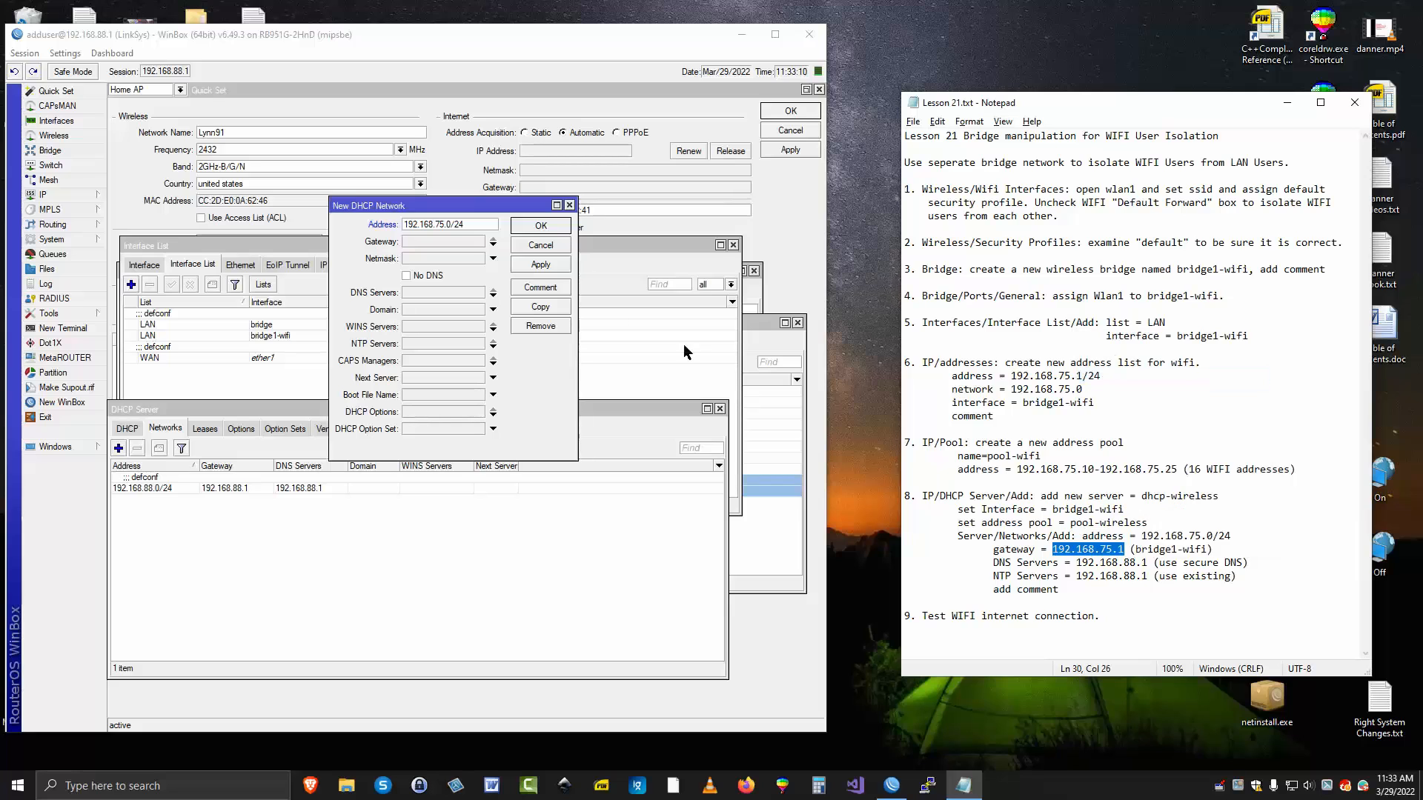
left_click(414, 242)
right_click(415, 243)
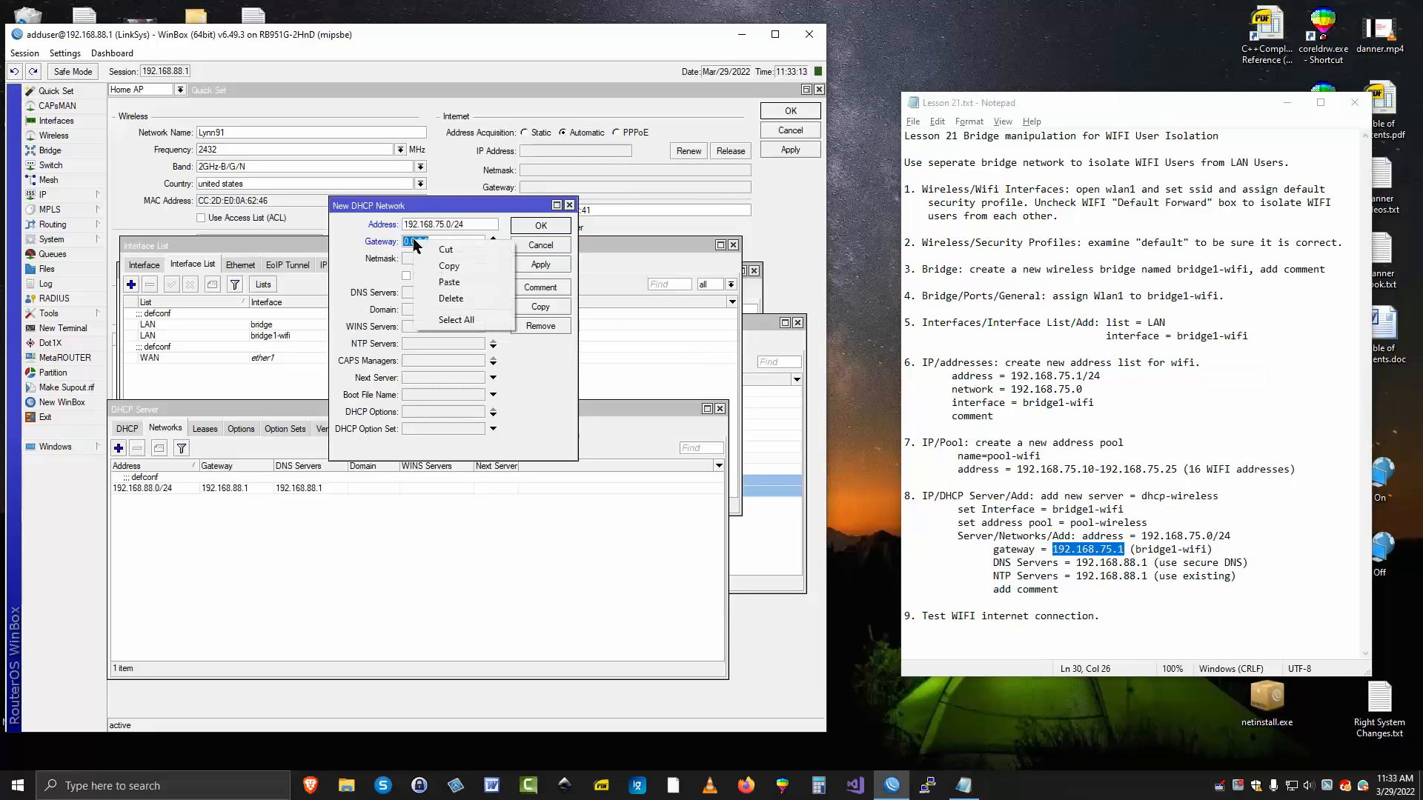
left_click(449, 283)
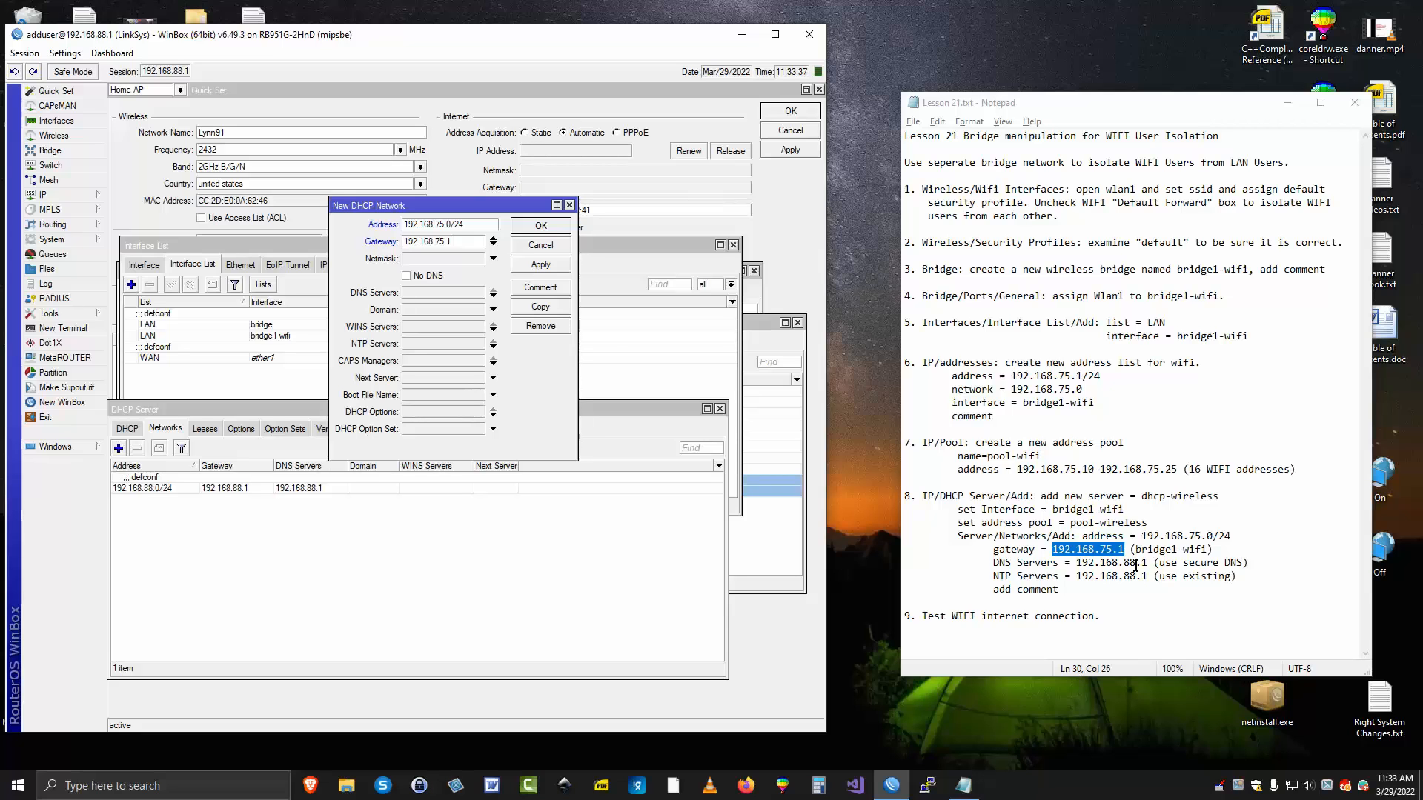
Copy 192.168.88.1 from the DNS line of the Notepad notes into the DHCP network as its DNS server
left_click_drag(1147, 563, 1078, 563)
key("ctrl+c")
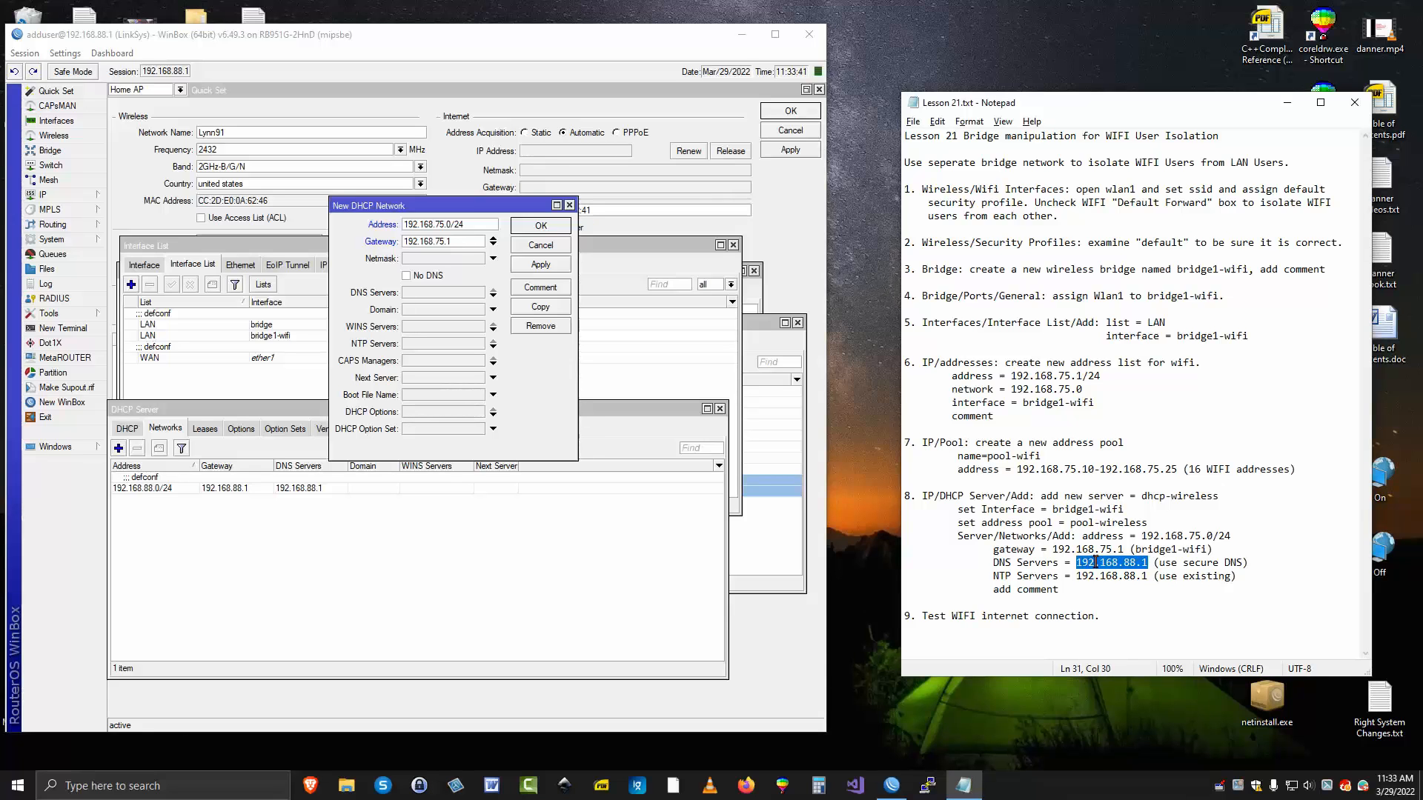
right_click(1096, 566)
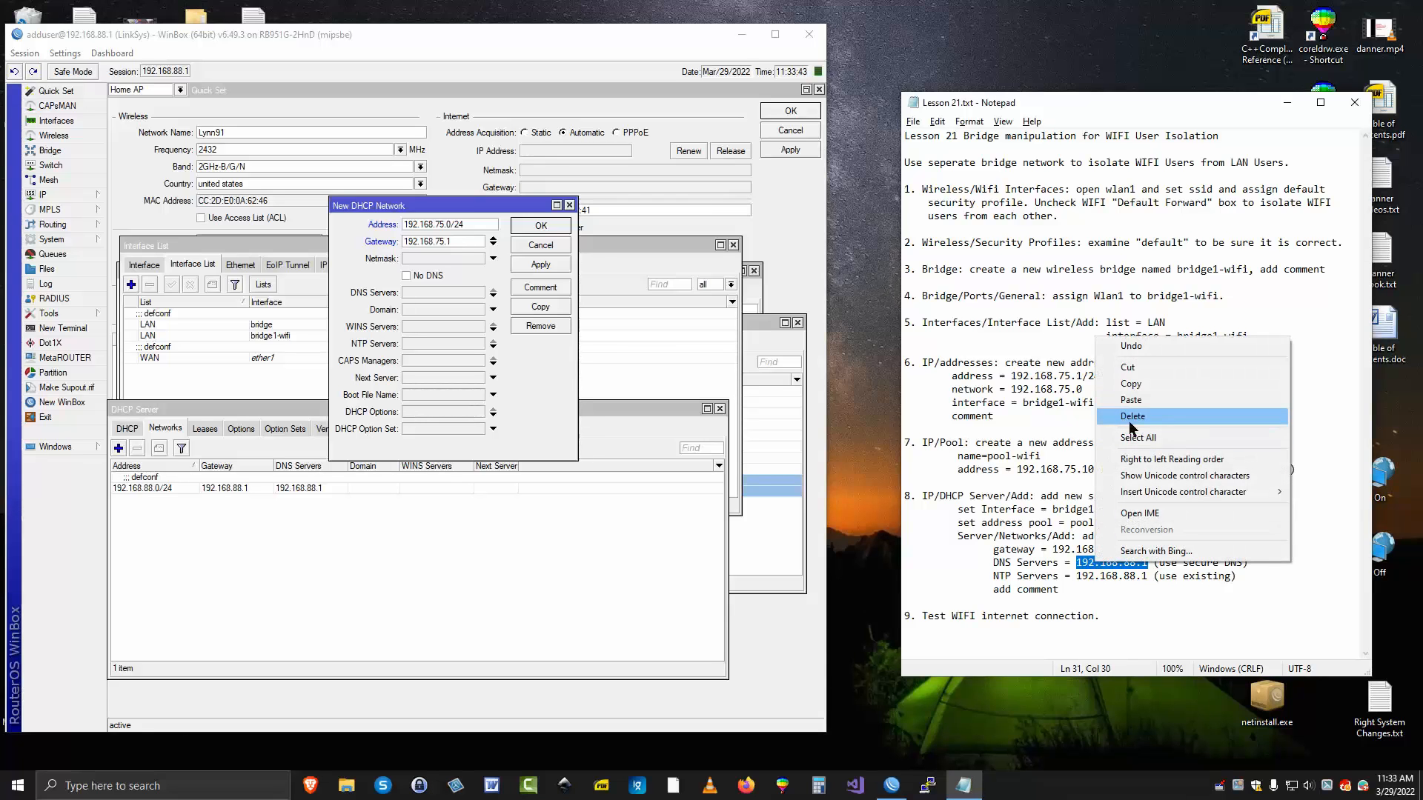
left_click(1131, 384)
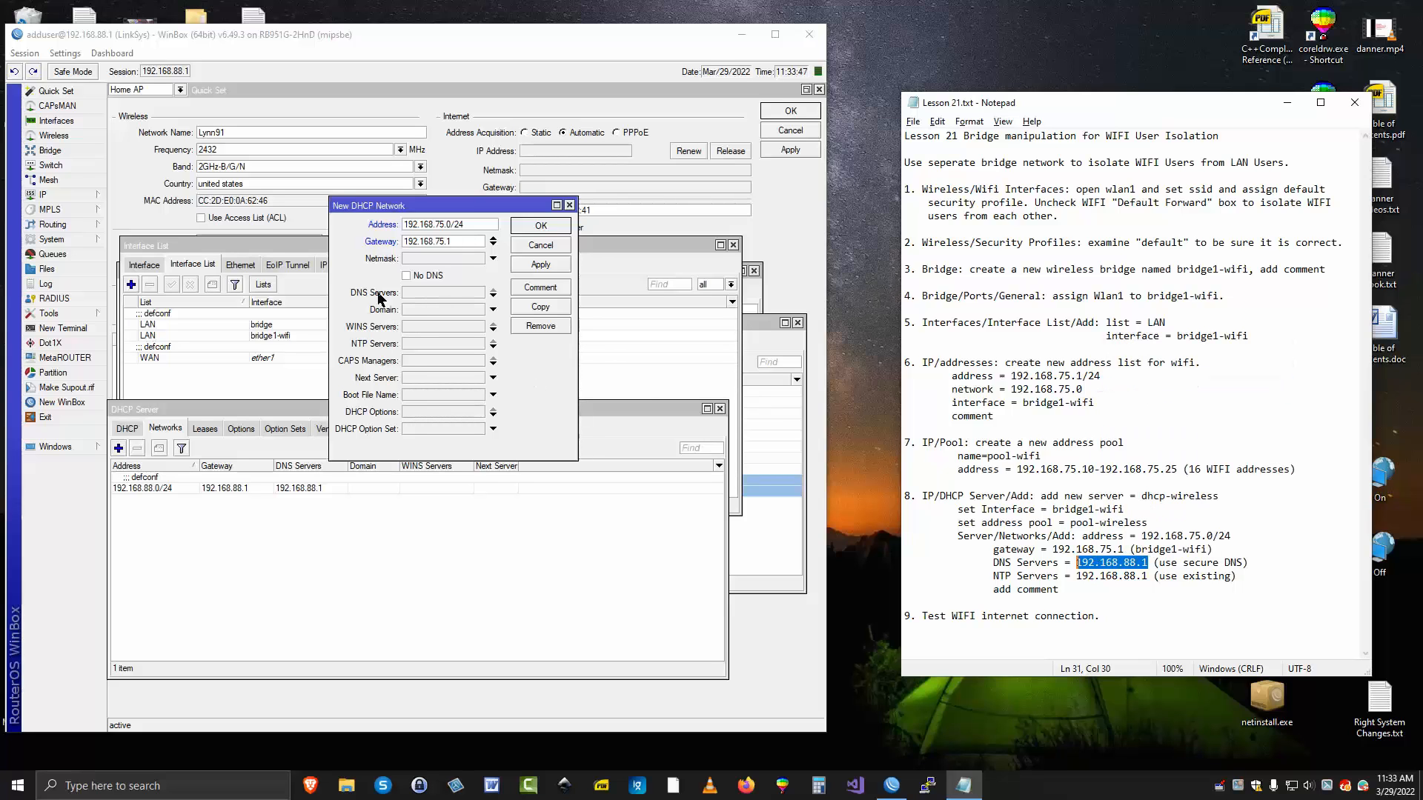
left_click(410, 296)
right_click(410, 299)
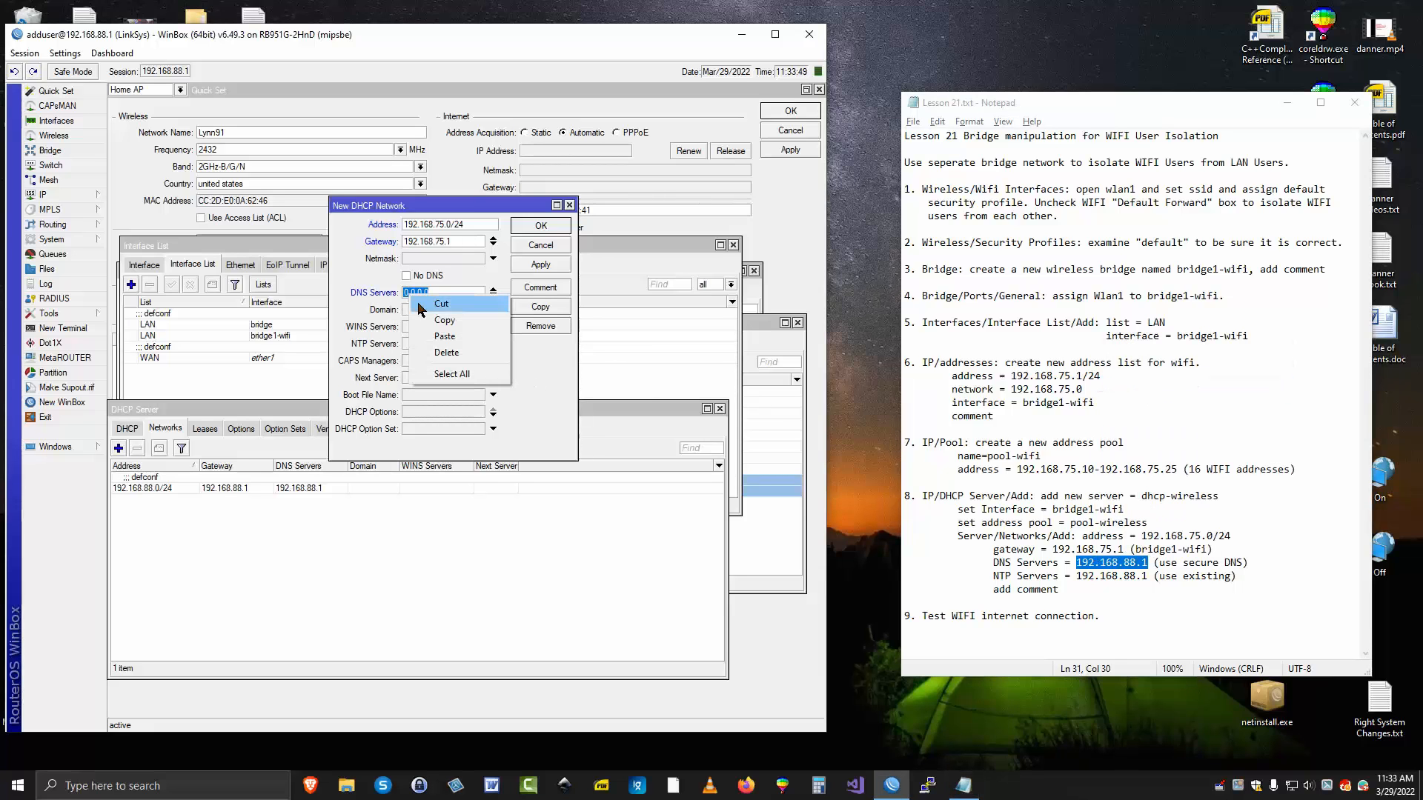
left_click(445, 337)
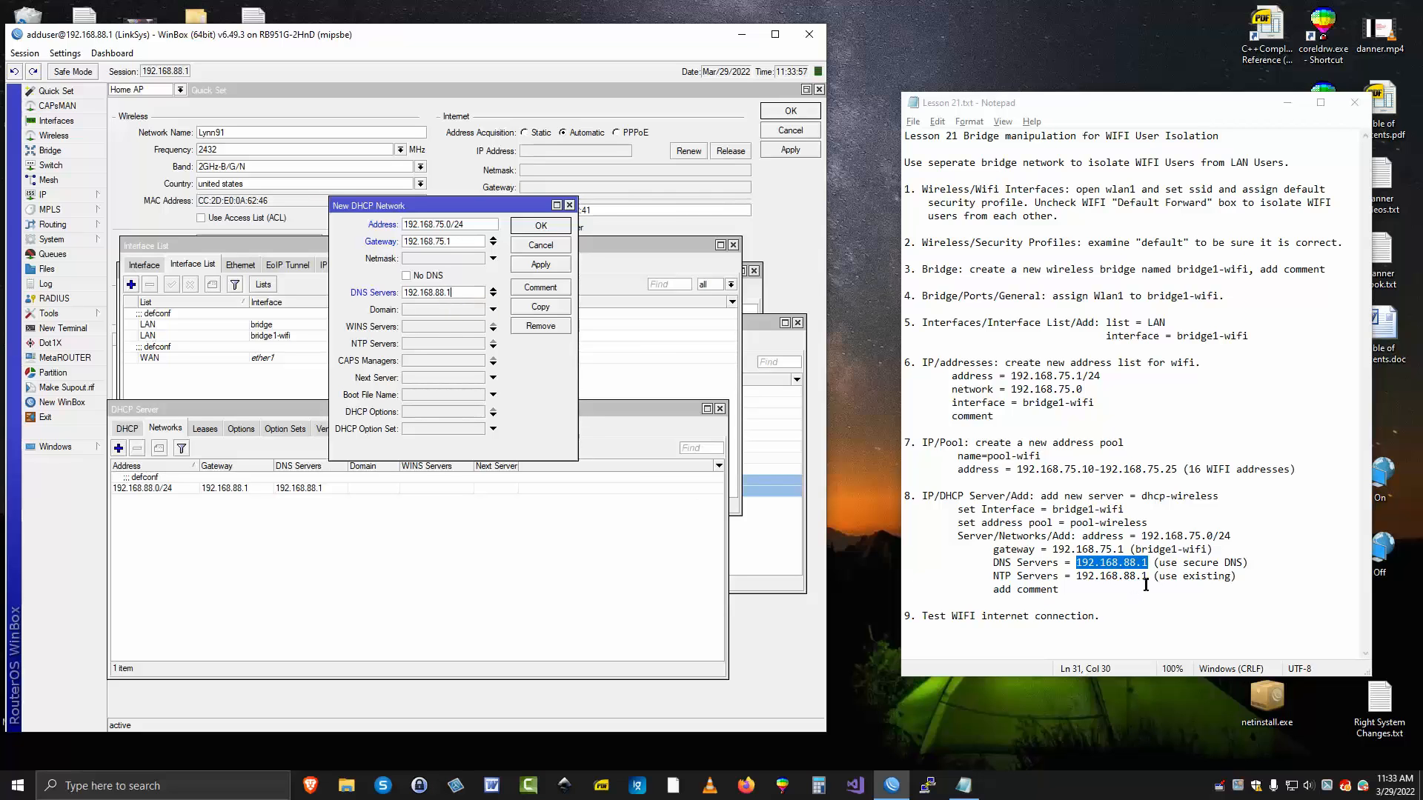
Copy 192.168.88.1 from the NTP line of the Notepad notes into the new DHCP network as its NTP server
left_click_drag(1148, 580, 1076, 580)
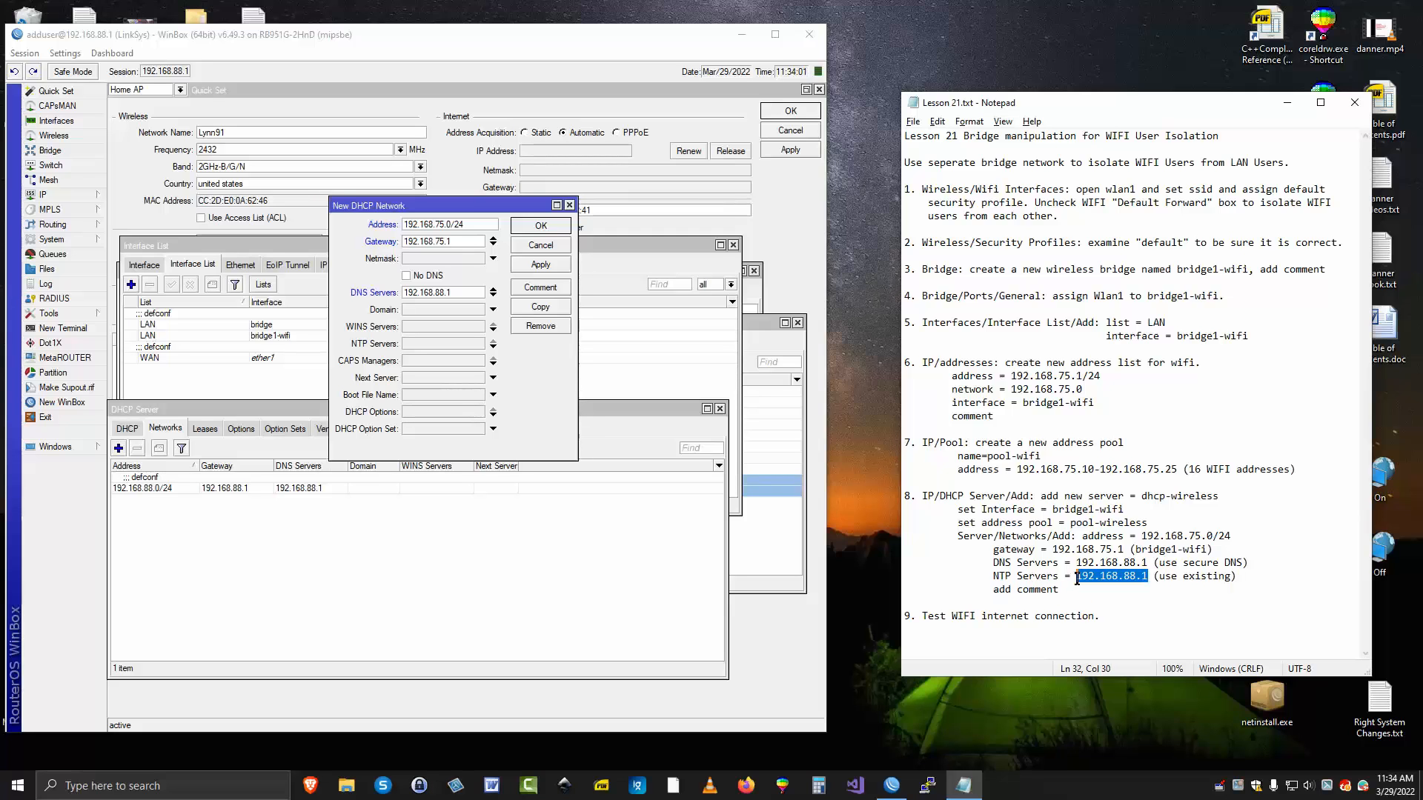
right_click(1116, 576)
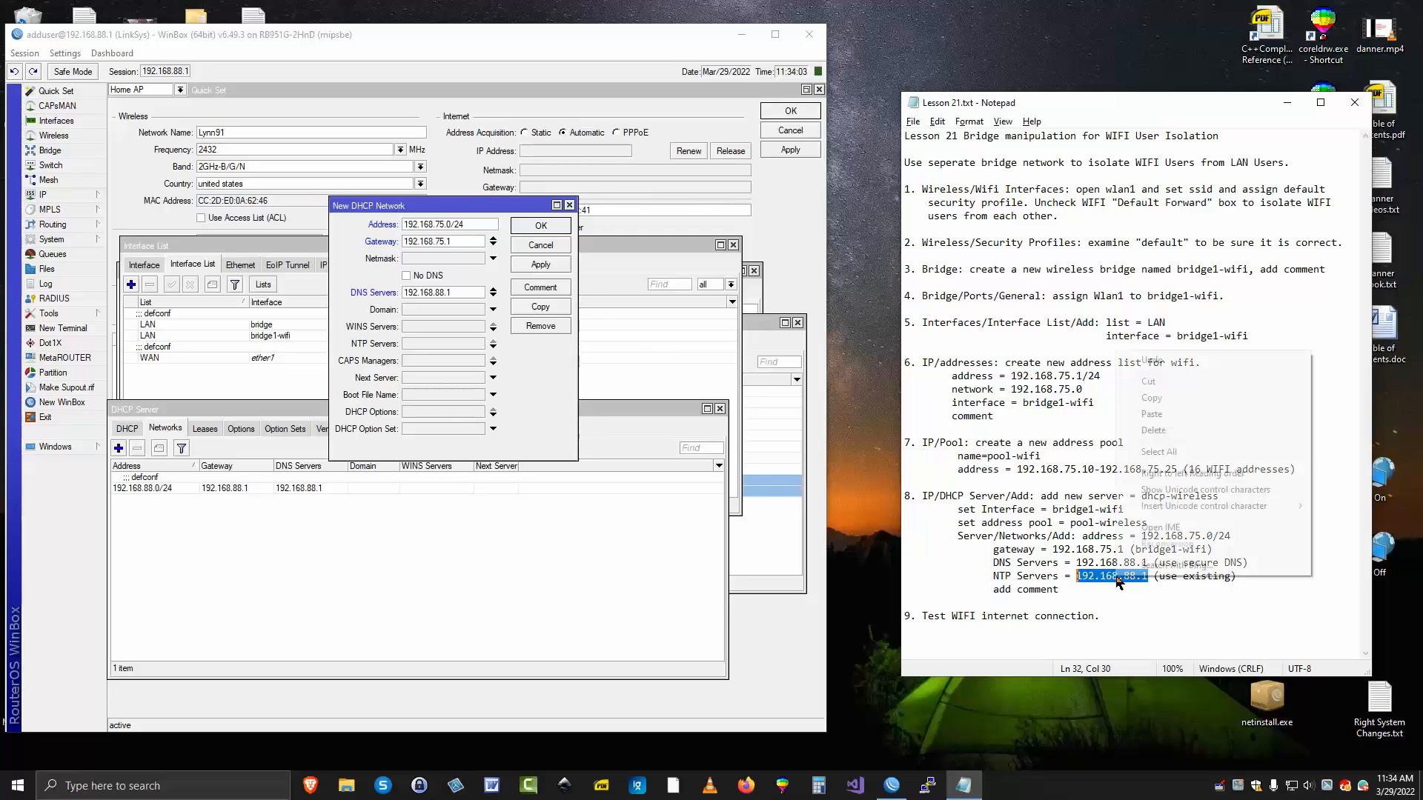
left_click(1152, 400)
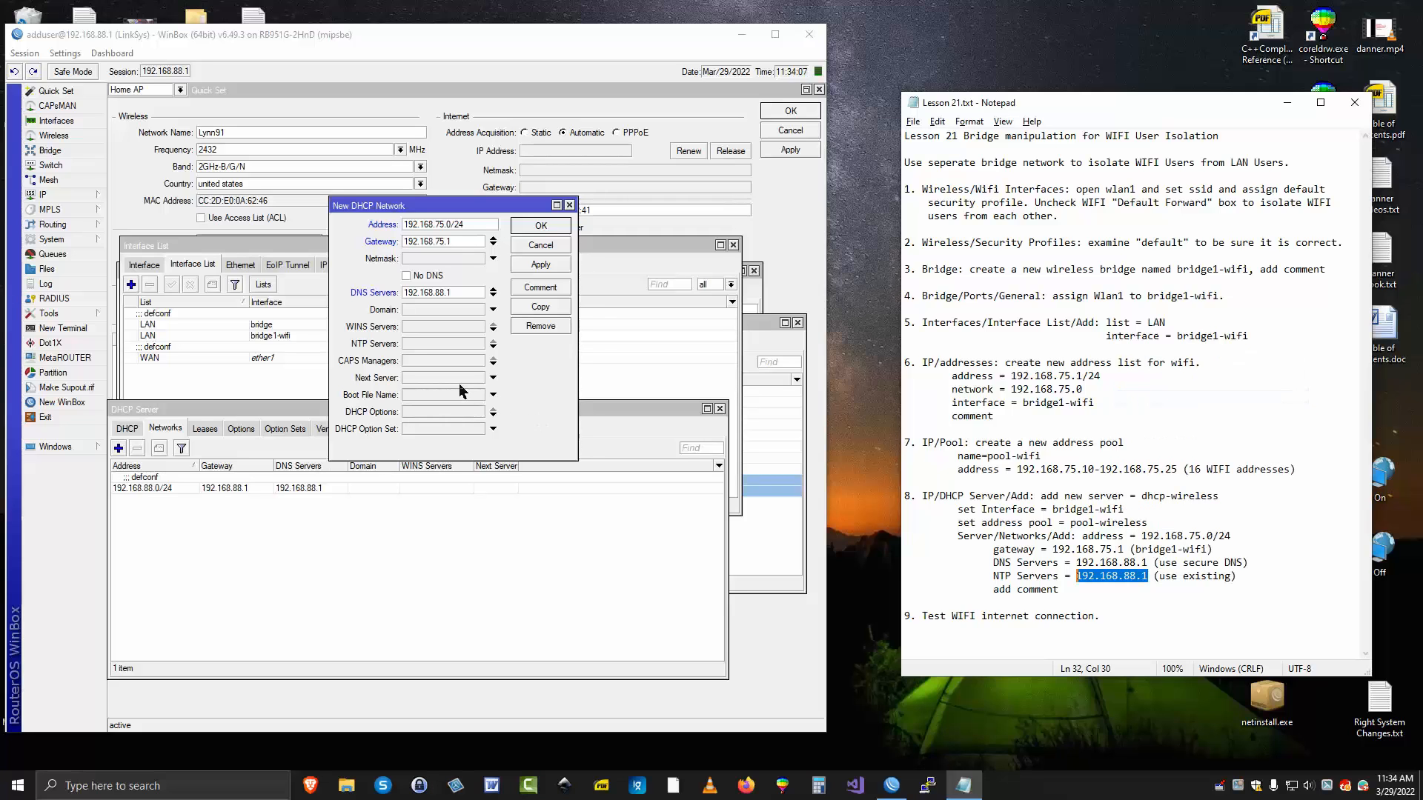
left_click(415, 344)
right_click(415, 344)
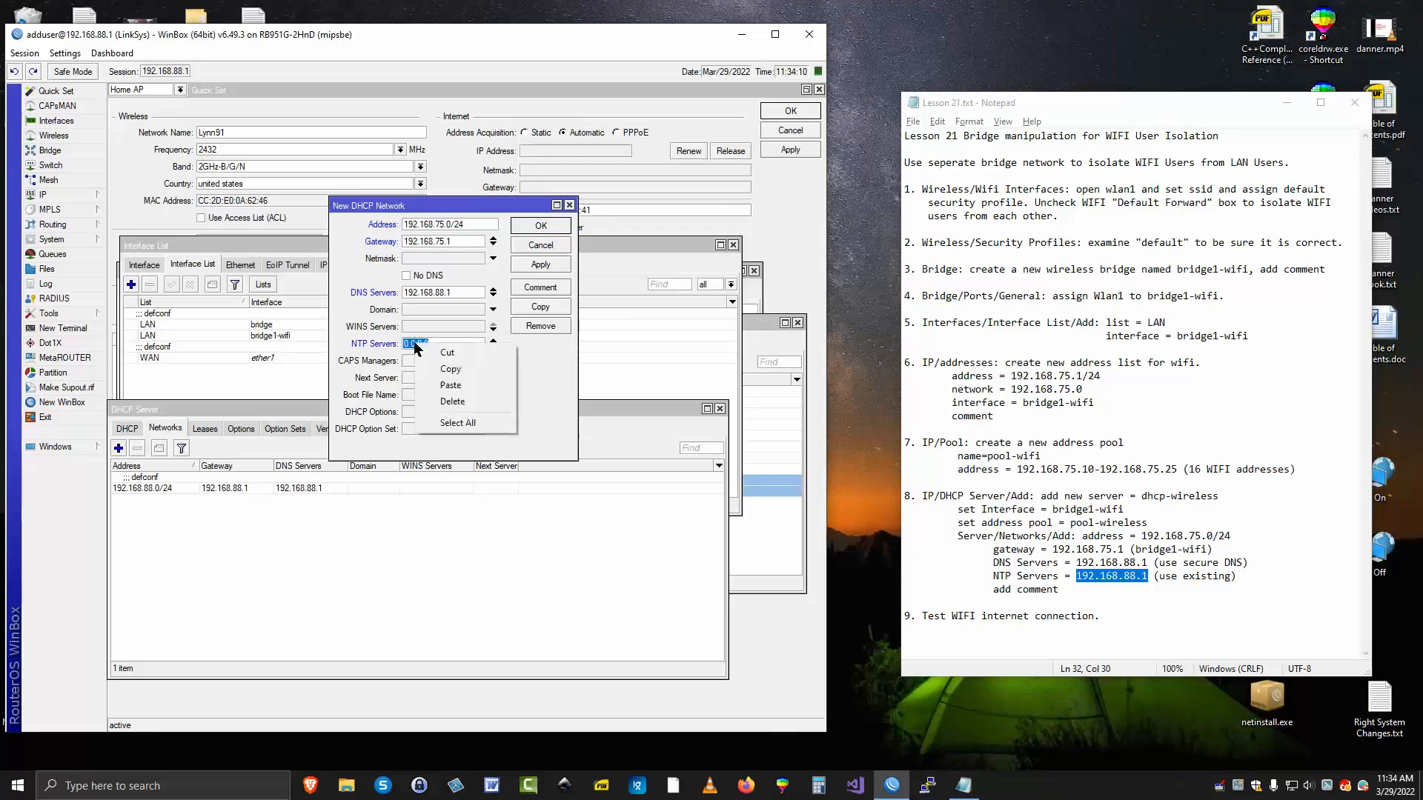
left_click(451, 385)
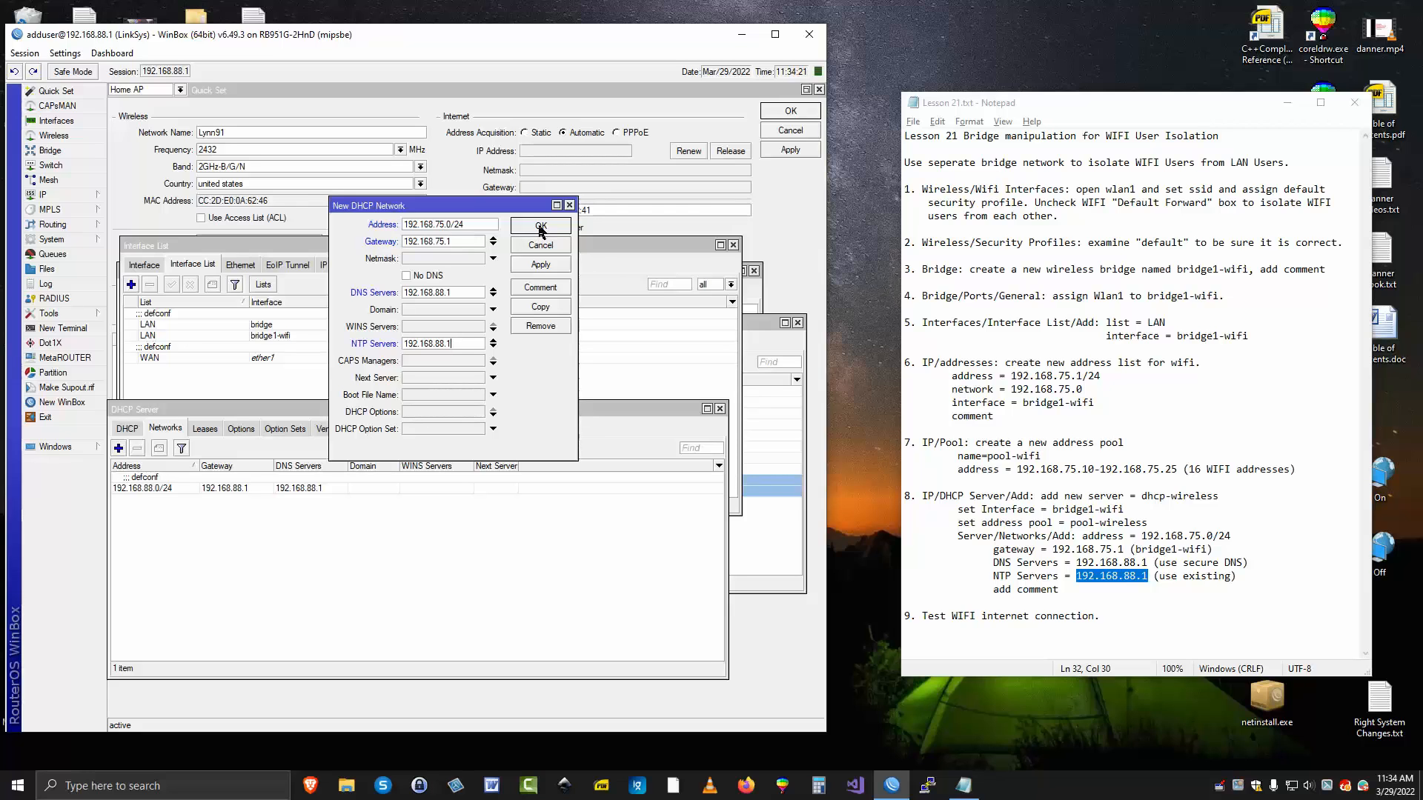
Add the comment "wifi useres network" to the new DHCP network and save the network
left_click(540, 288)
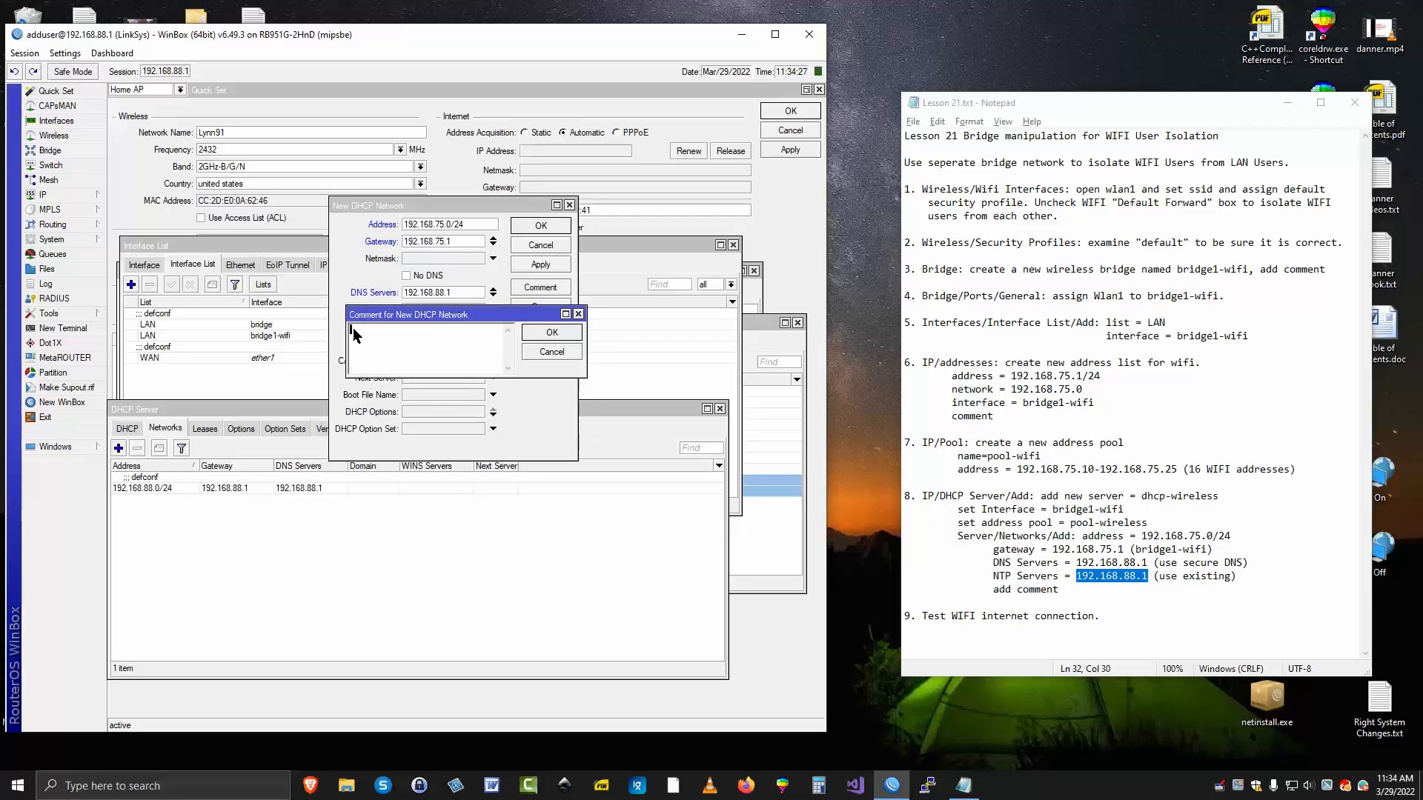
type("wifi useres network")
left_click(539, 332)
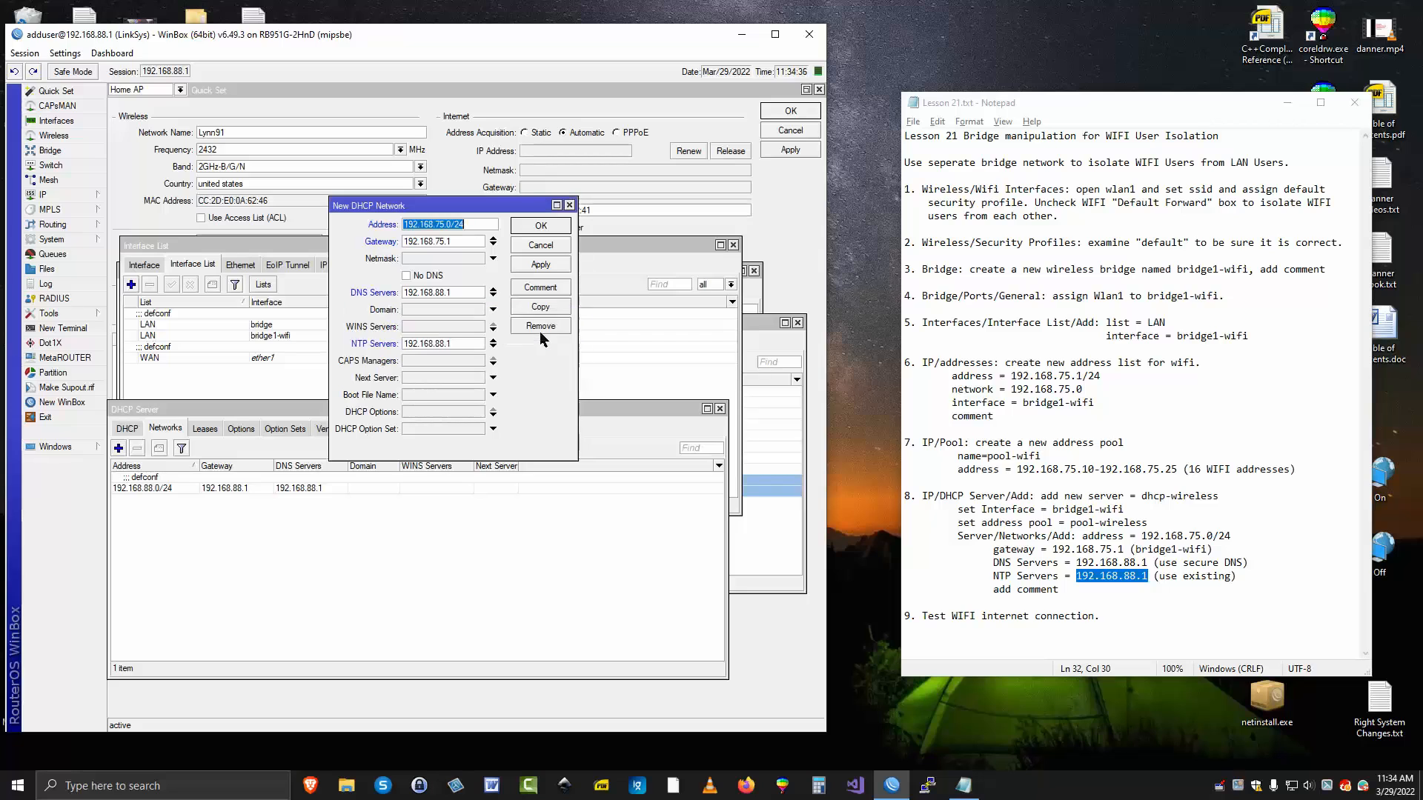
left_click(553, 227)
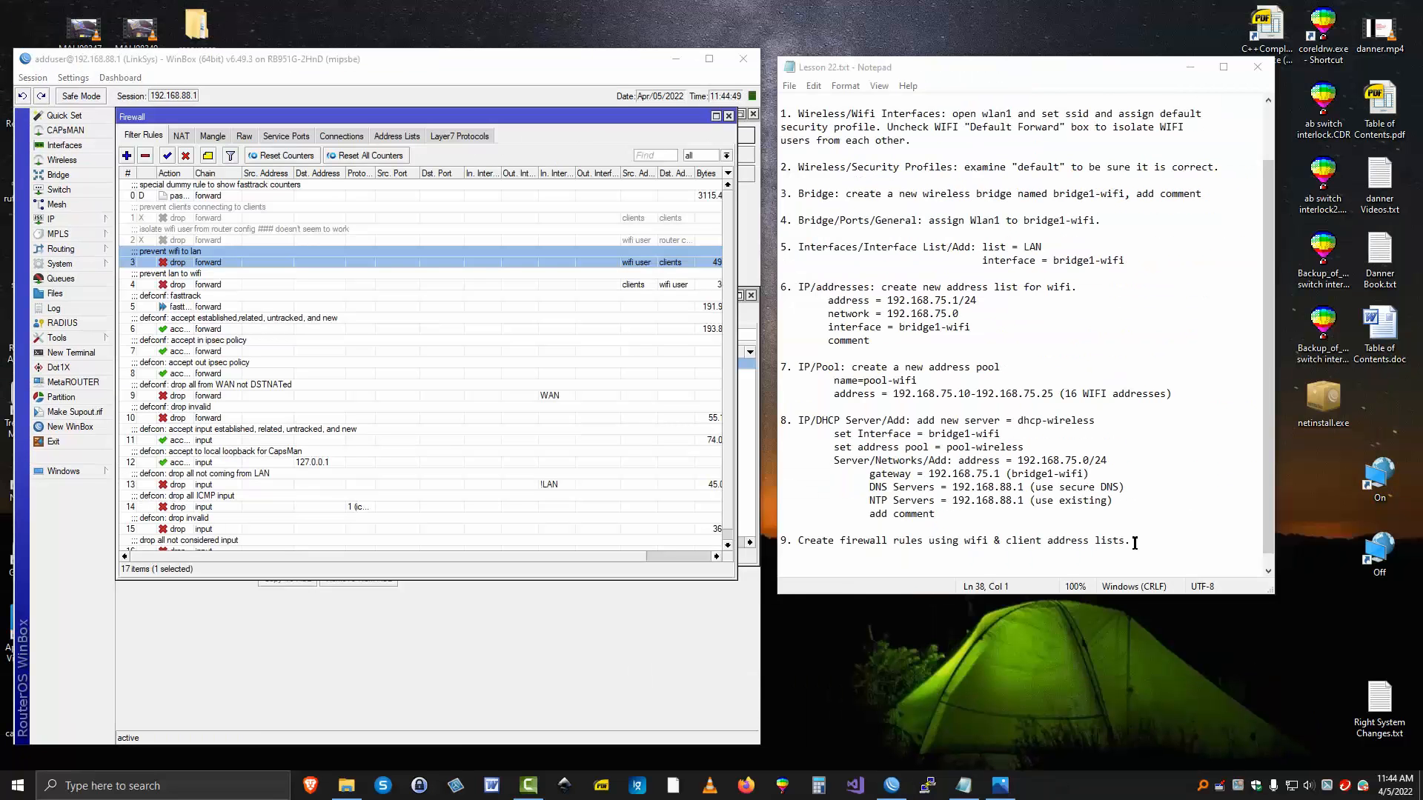
Review the chain, source and destination address lists, and action of the "prevent wifi to lan" firewall rule for note 9, leaving it unedited
left_click_drag(1134, 543, 778, 545)
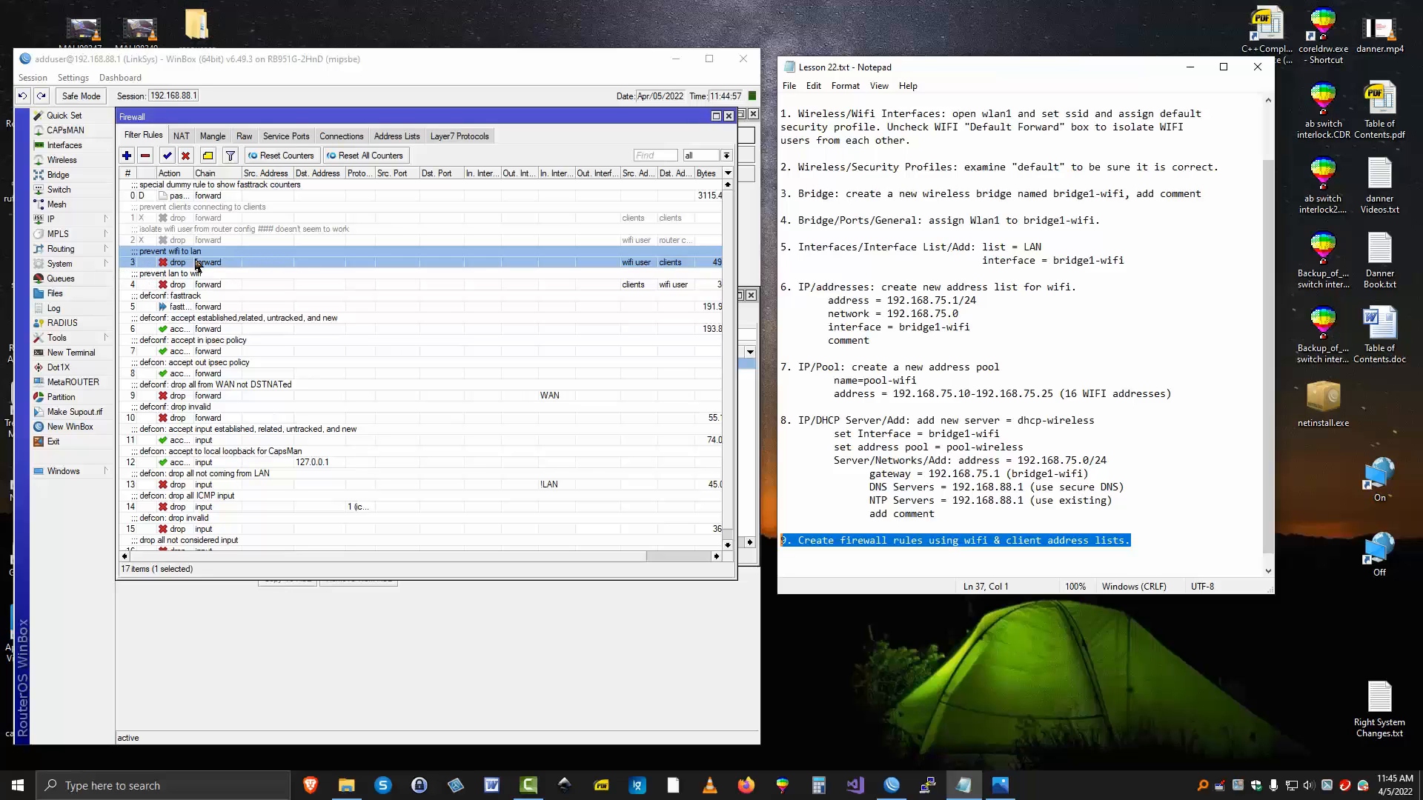
double_click(252, 263)
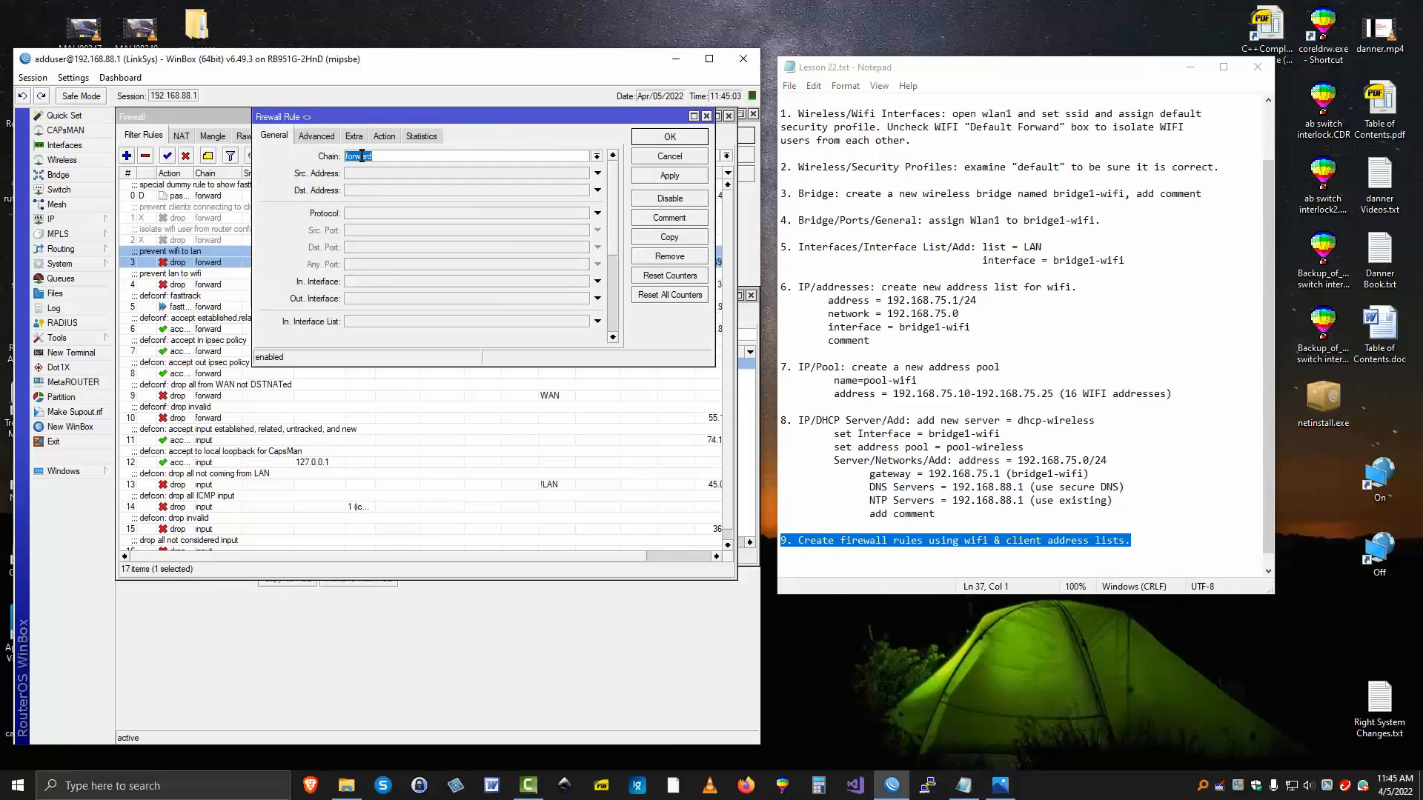
left_click(315, 138)
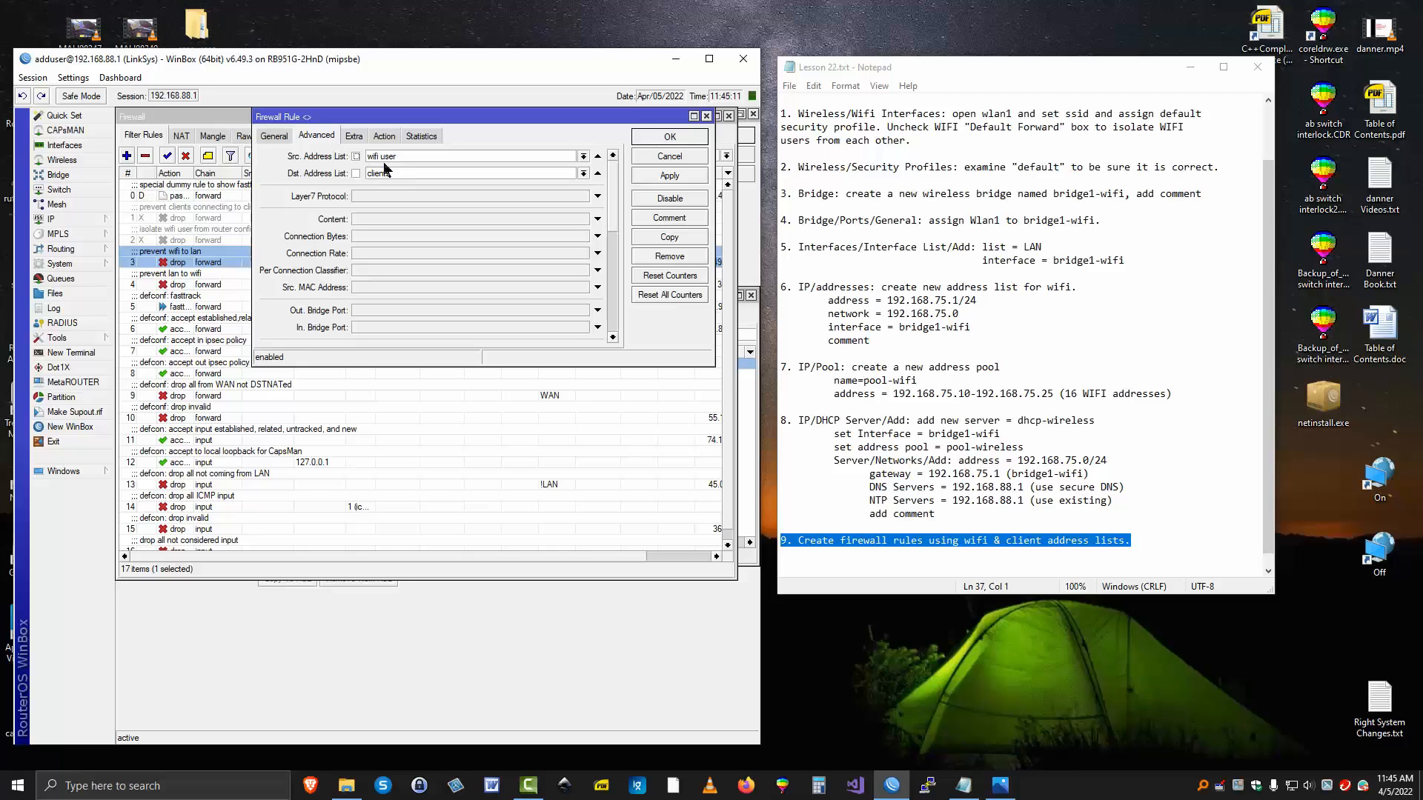
left_click(353, 139)
left_click(382, 138)
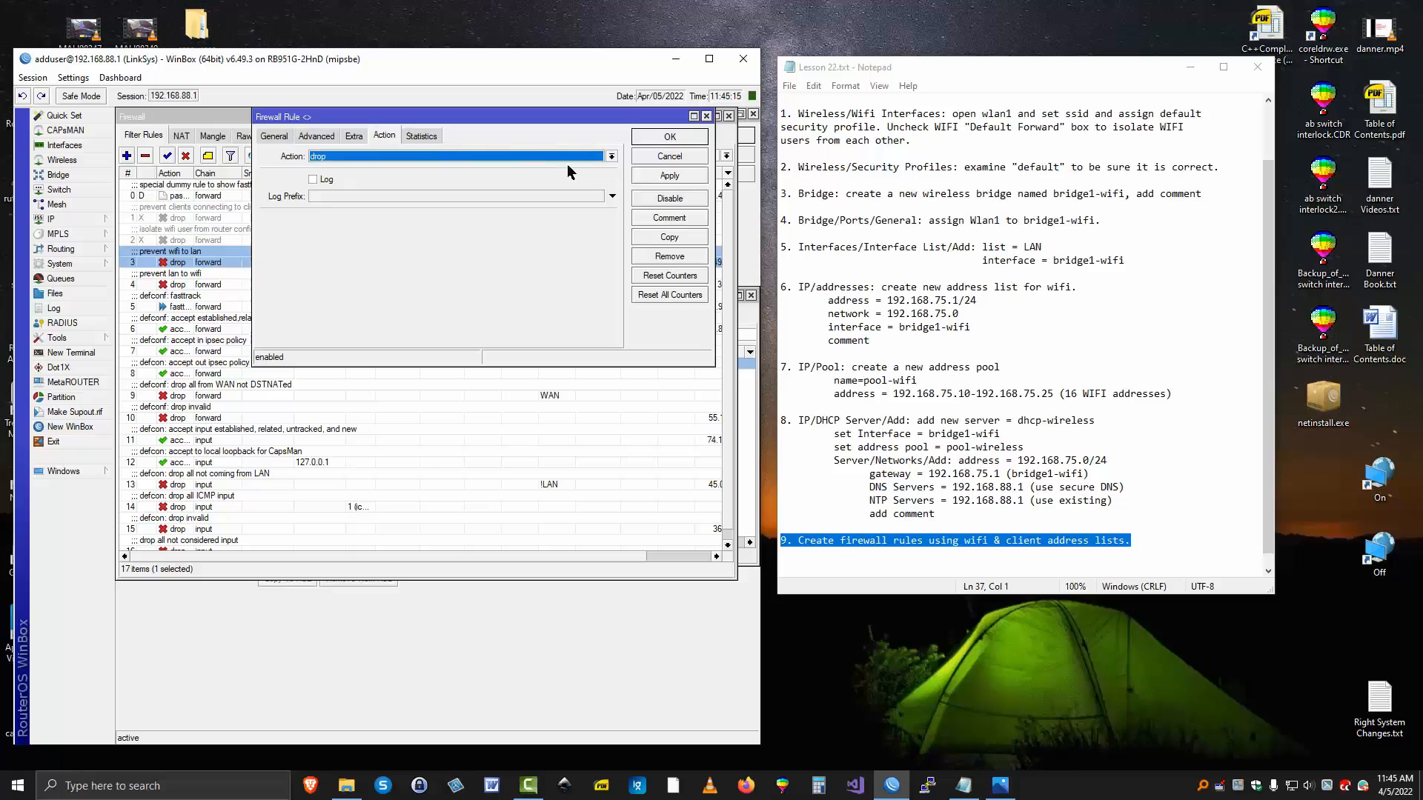
left_click(664, 156)
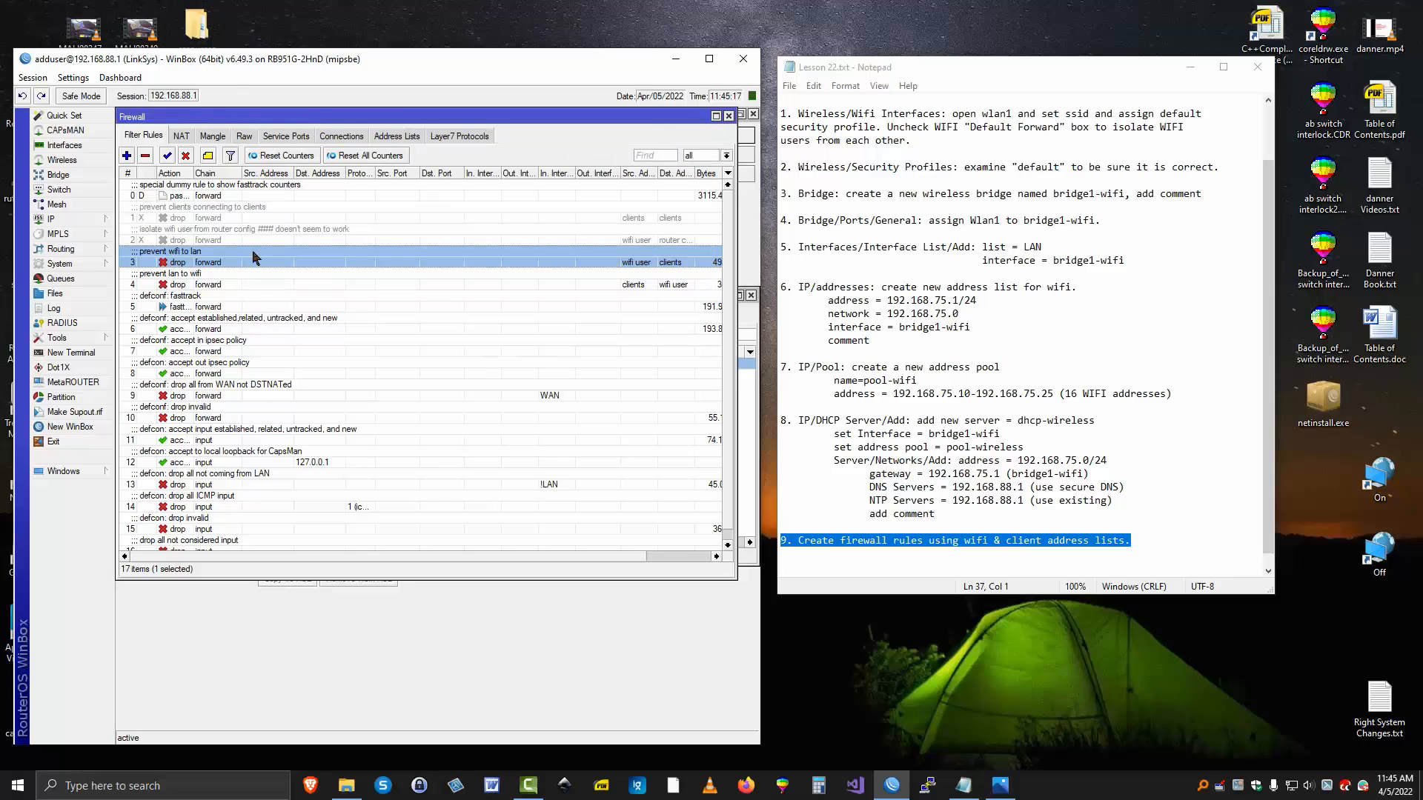
Review the chain, source and destination address lists, and action of the "prevent lan to wifi" firewall rule without editing it
double_click(153, 285)
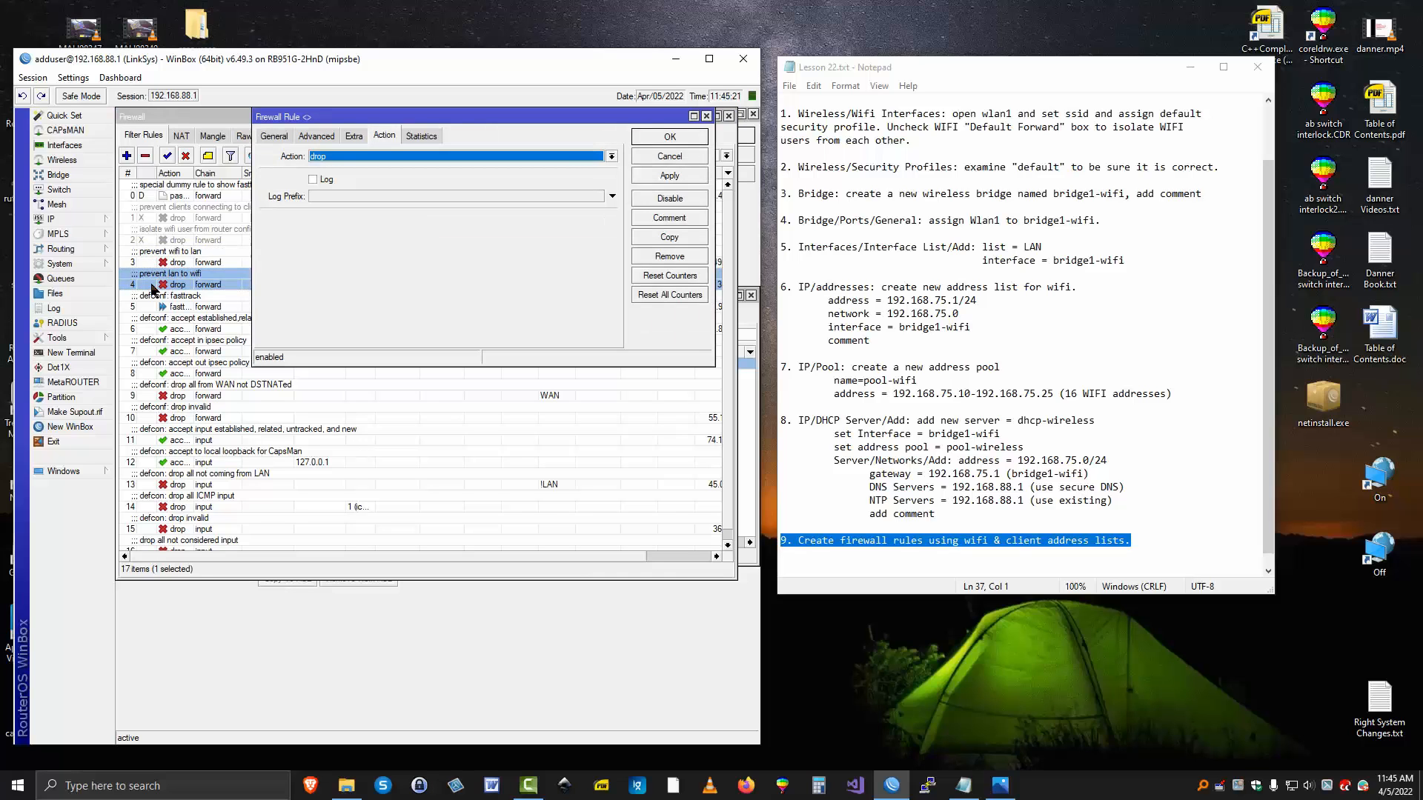
left_click(282, 134)
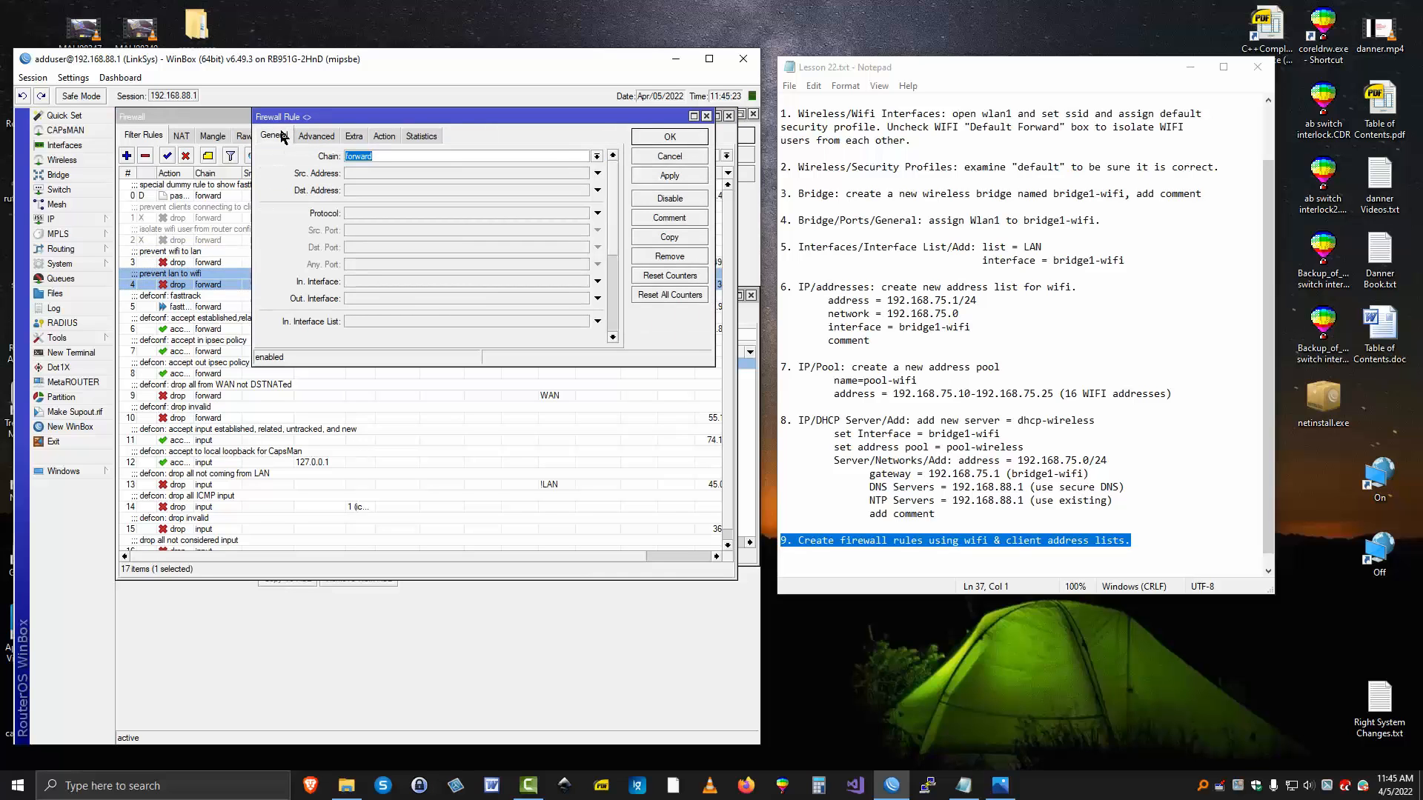
left_click(317, 137)
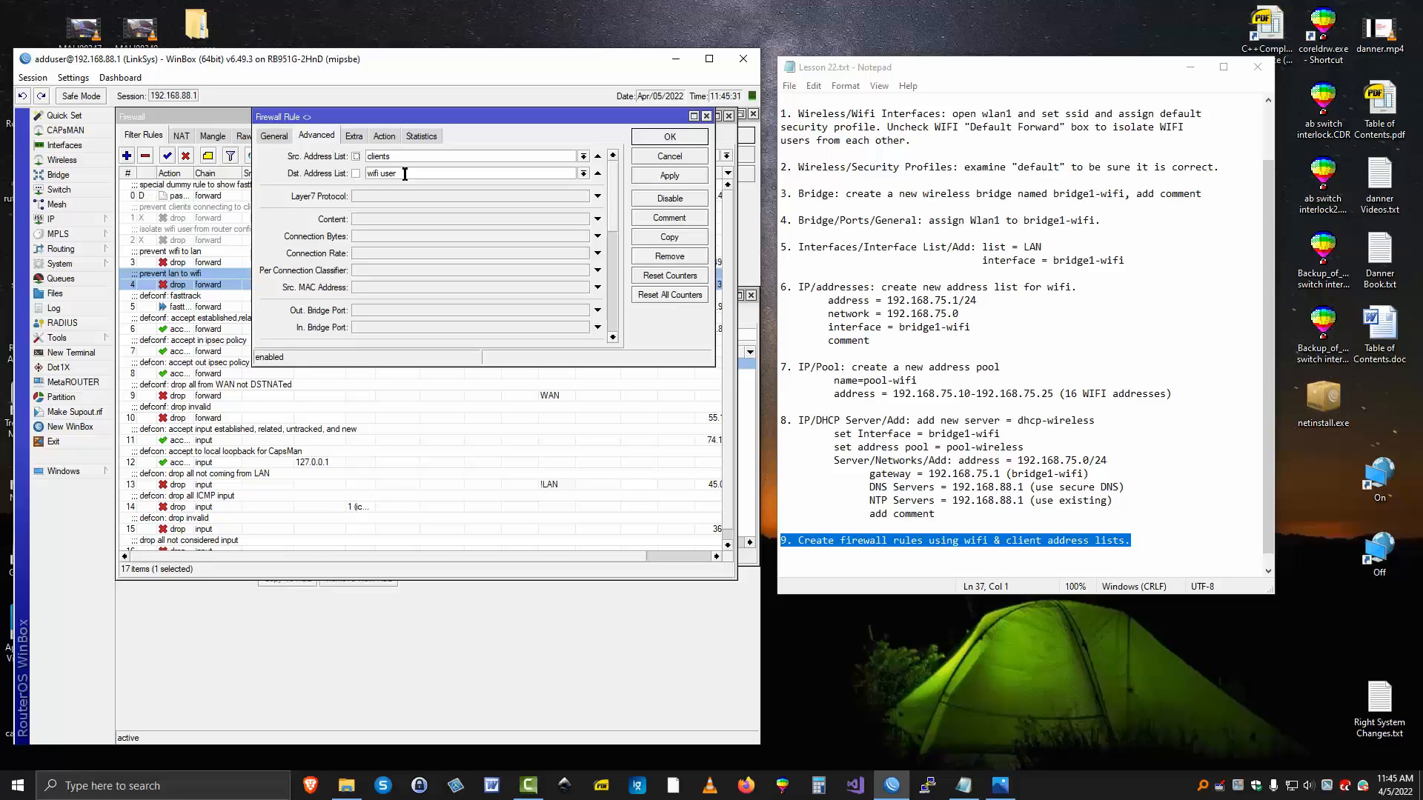
left_click(354, 135)
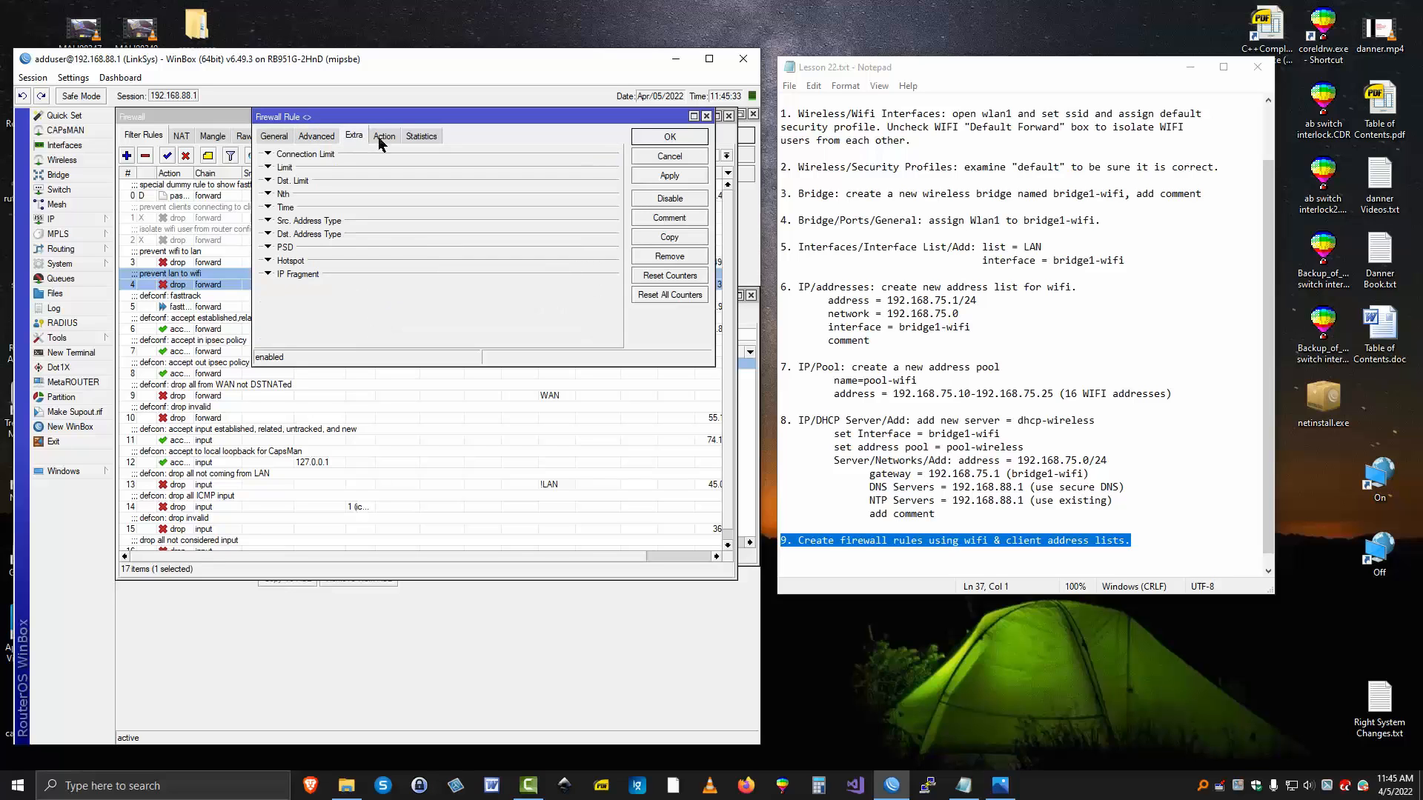
left_click(380, 136)
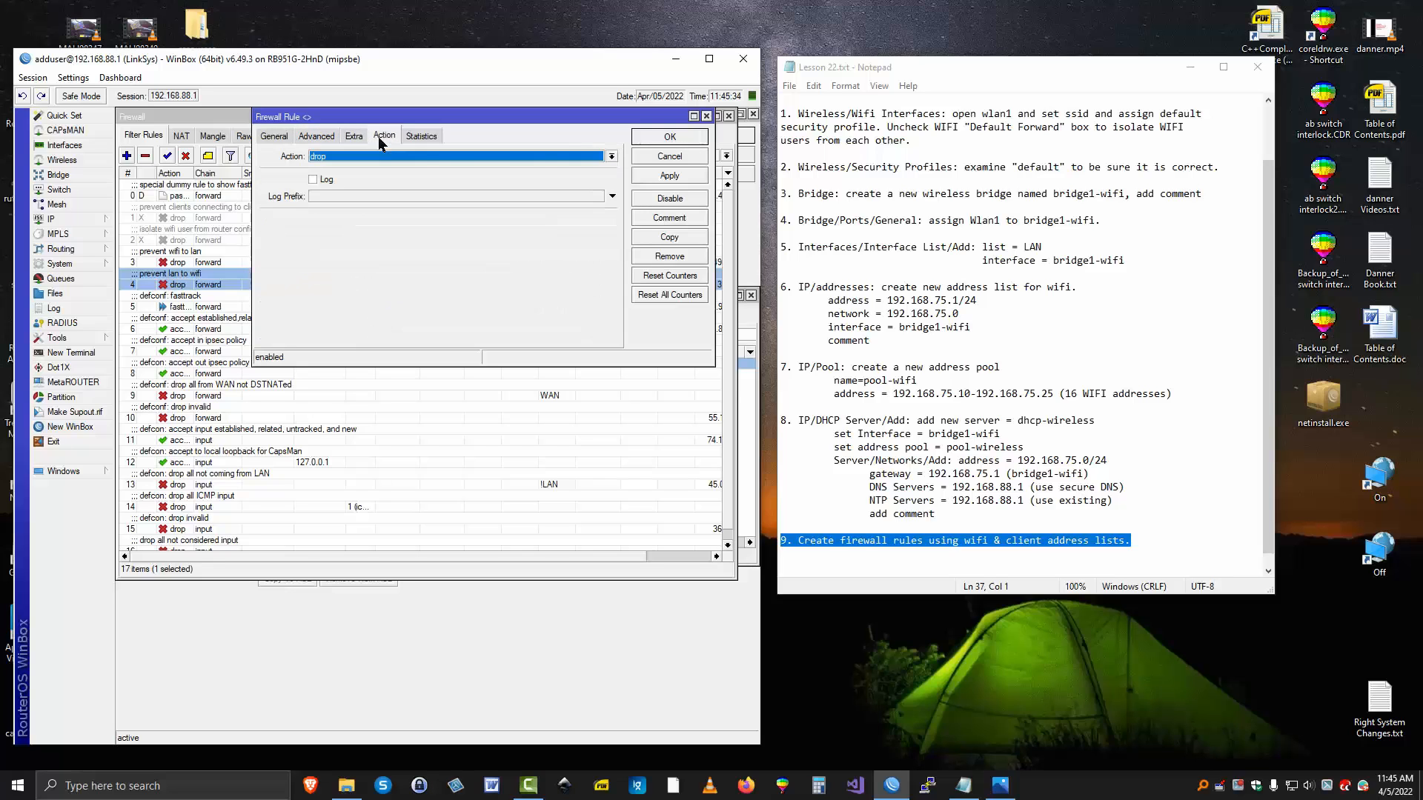
left_click(661, 158)
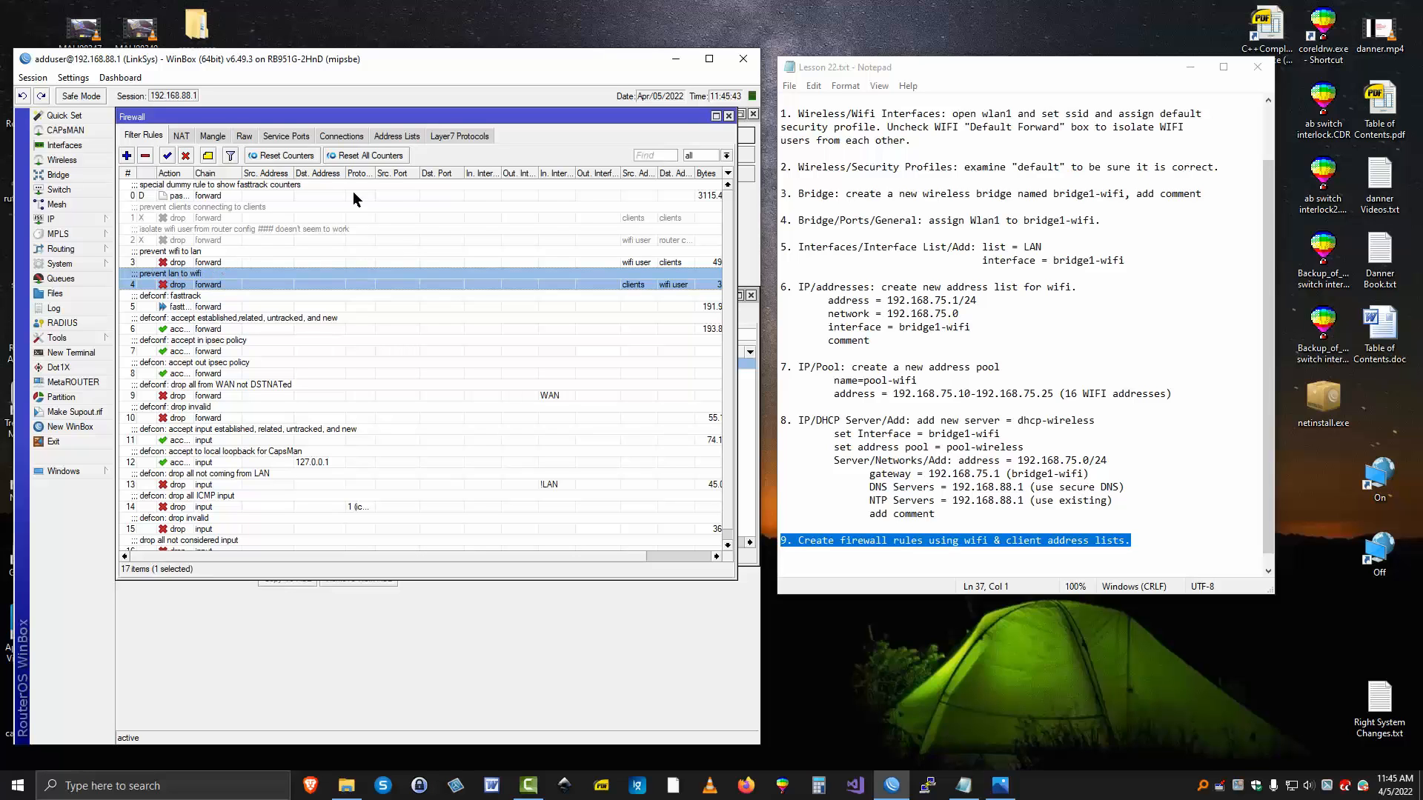
Inspect the address ranges of the clients and wifi user firewall address lists, and return to the filter rules
left_click(395, 137)
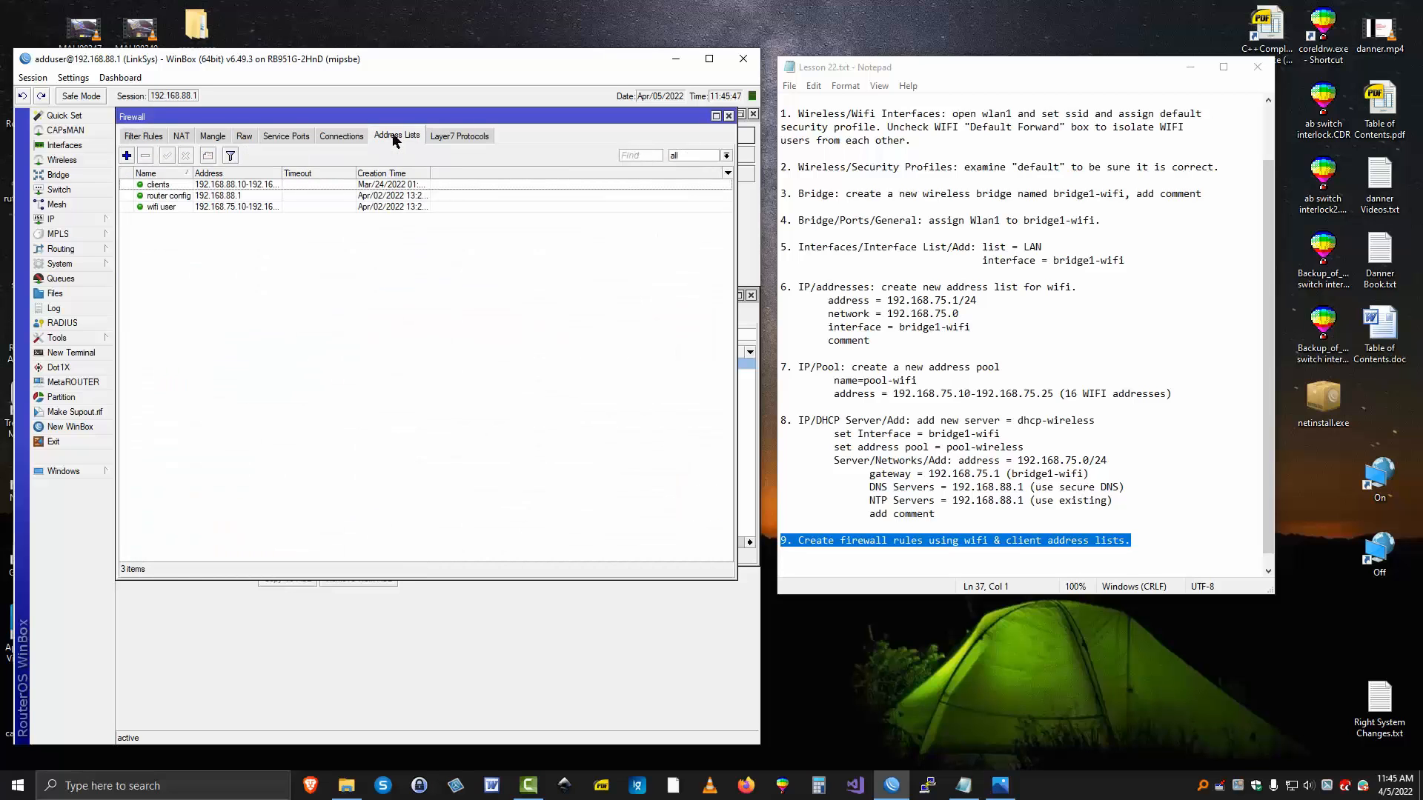
double_click(164, 187)
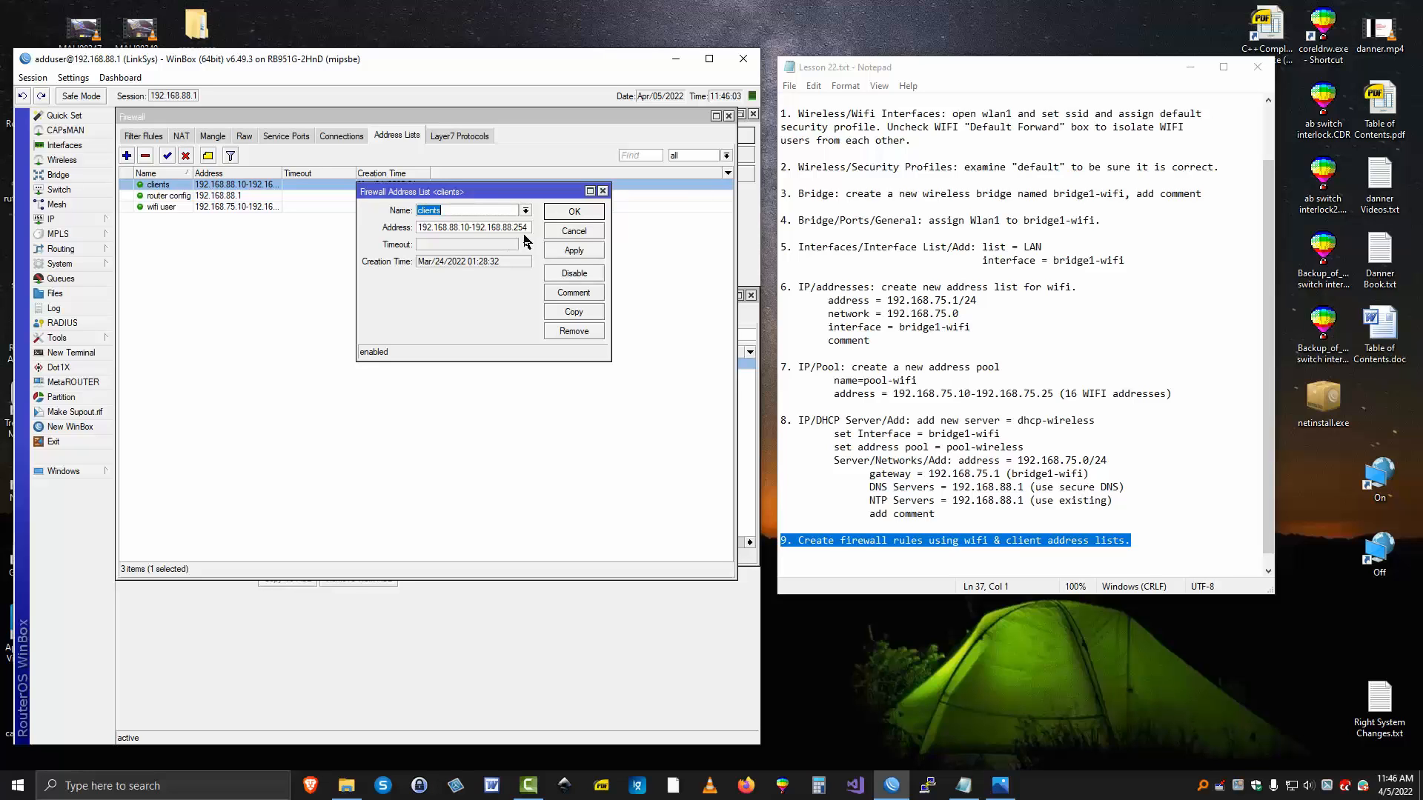
left_click(573, 213)
double_click(169, 207)
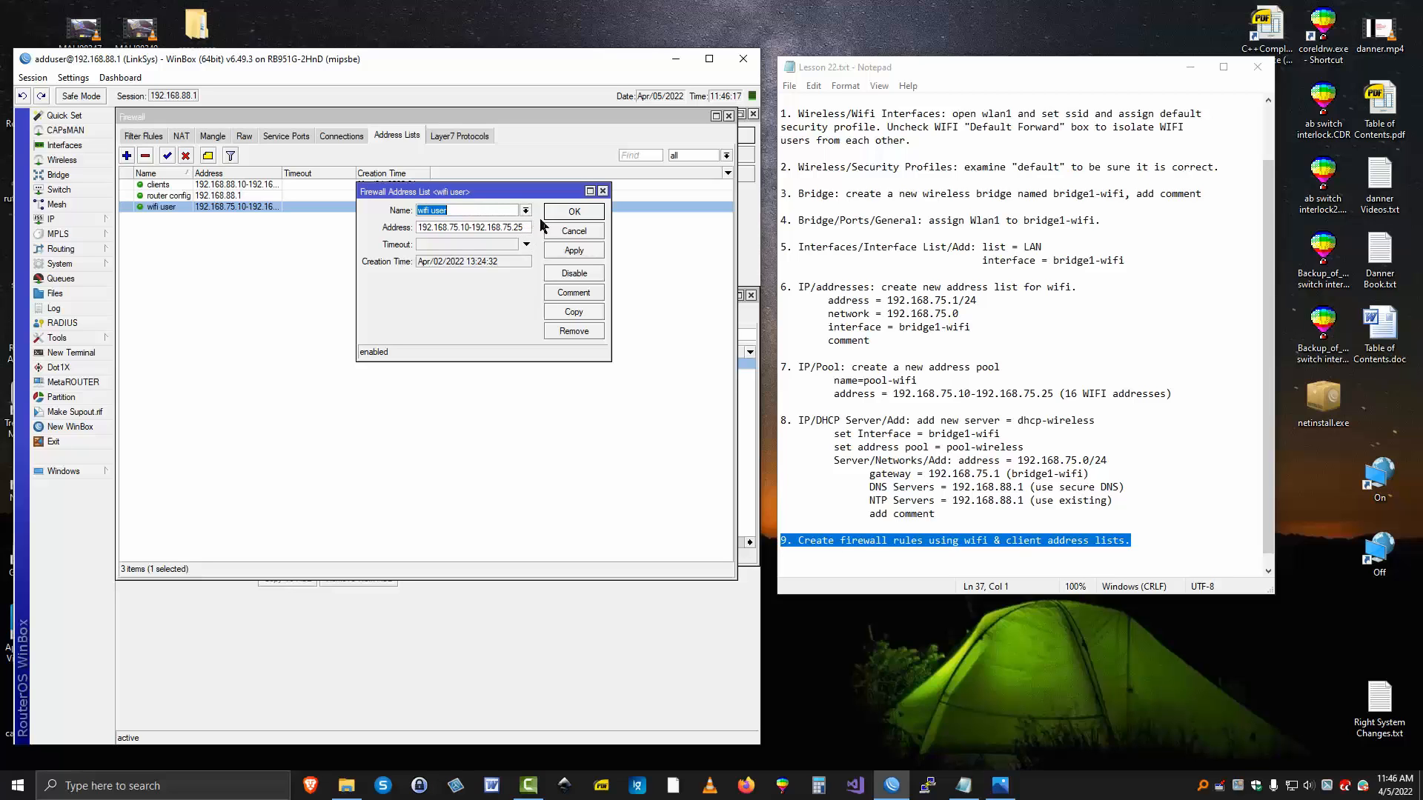
left_click(571, 212)
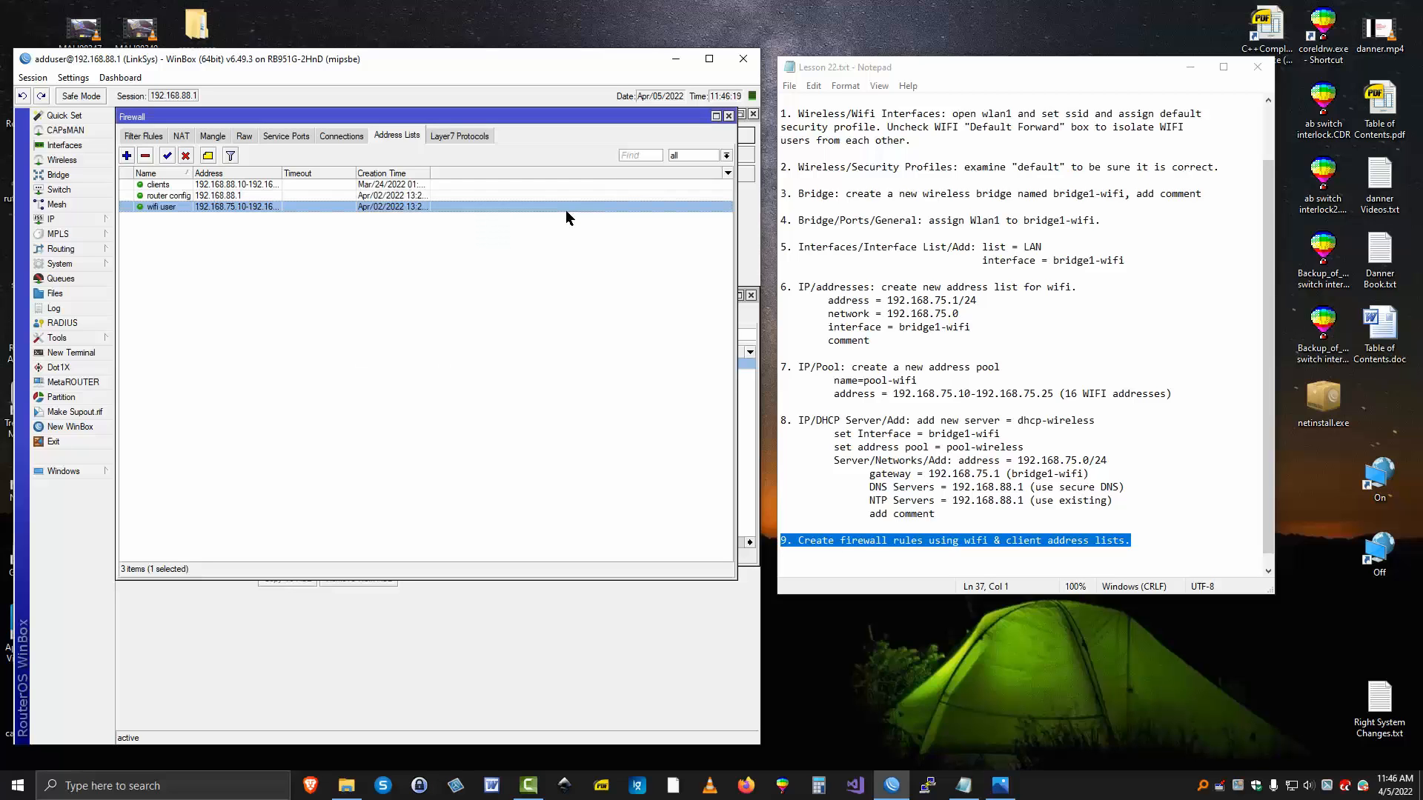
left_click(136, 137)
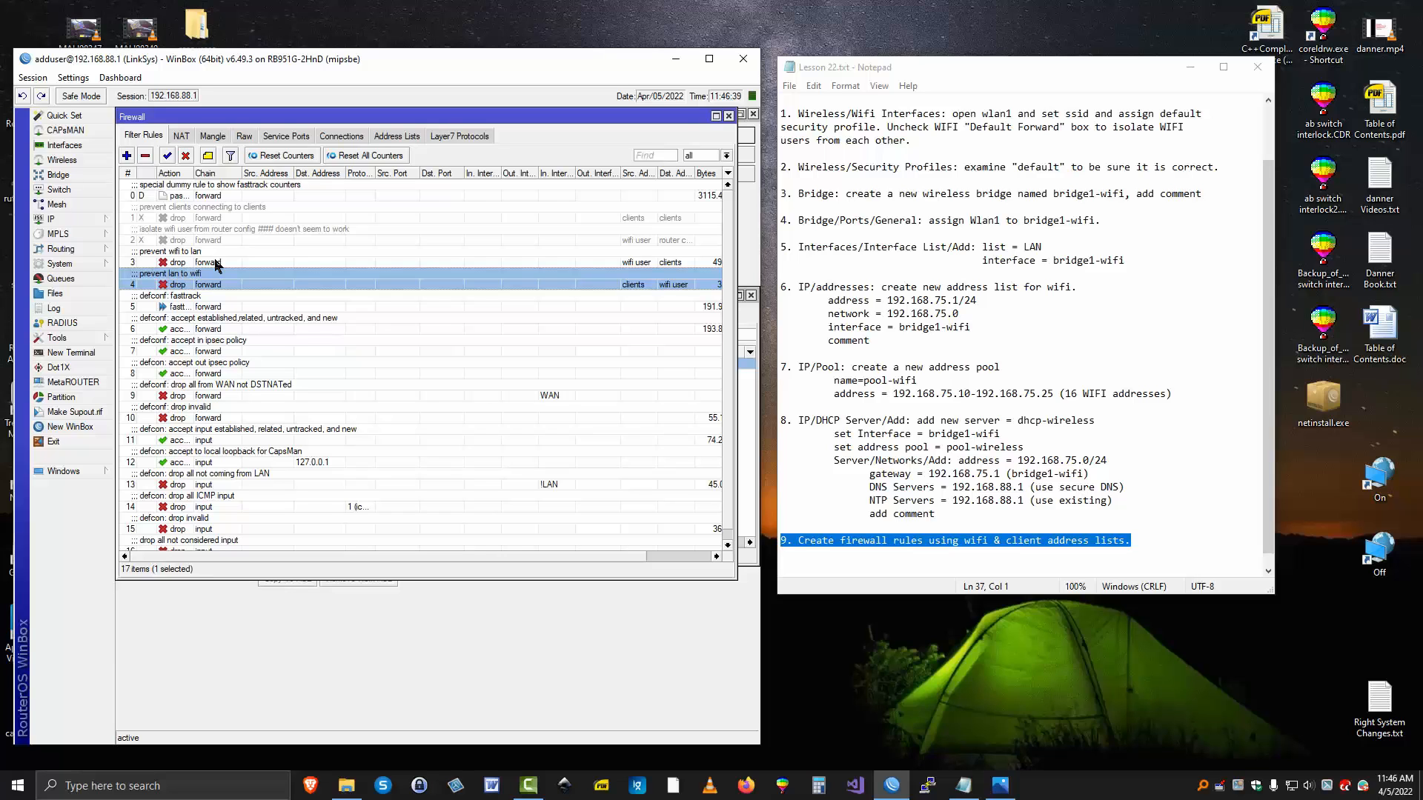
left_click(1000, 784)
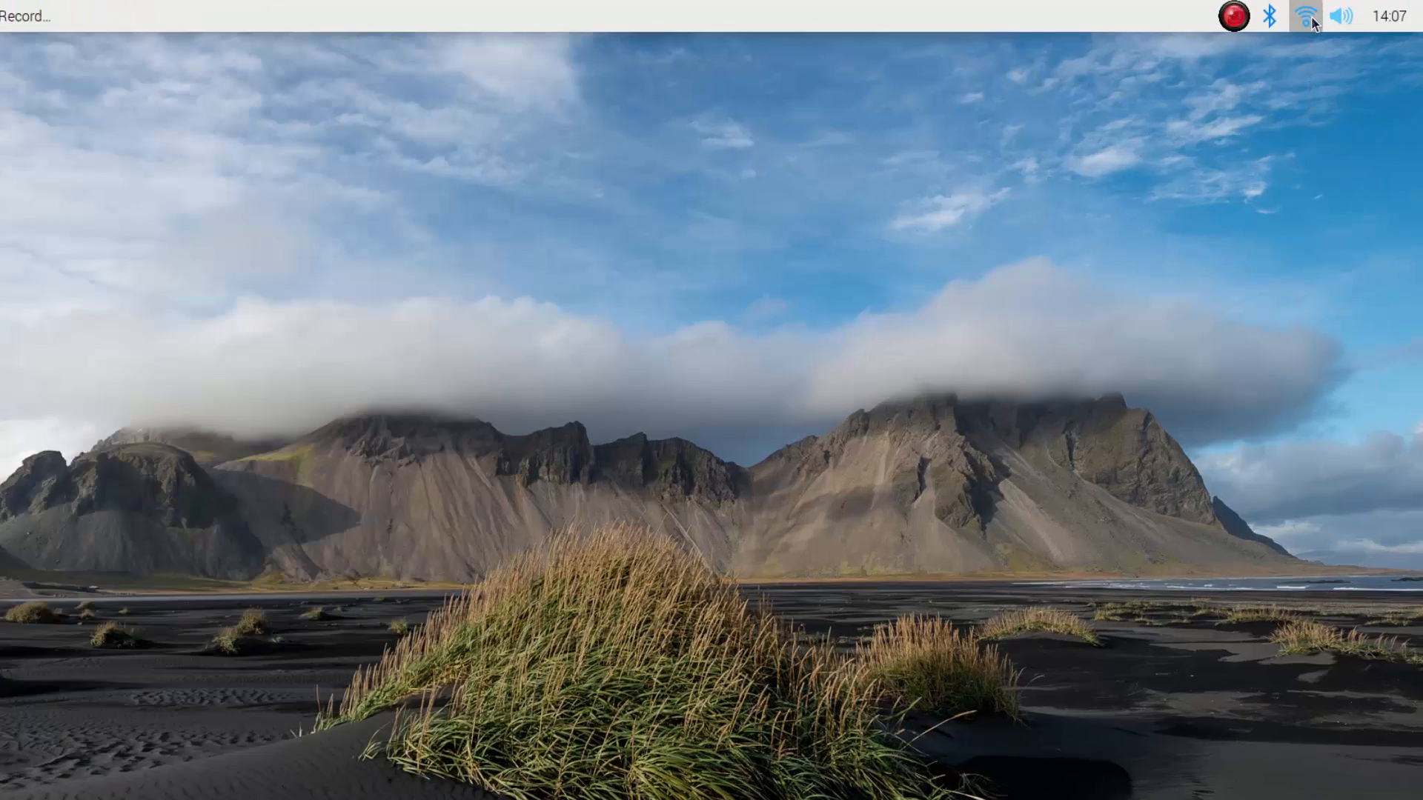
Open the bookmarked 1.1.1.1 page in Chromium on the Raspberry Pi and check the DNS connection information and WiFi link details
mouse_move(1326, 22)
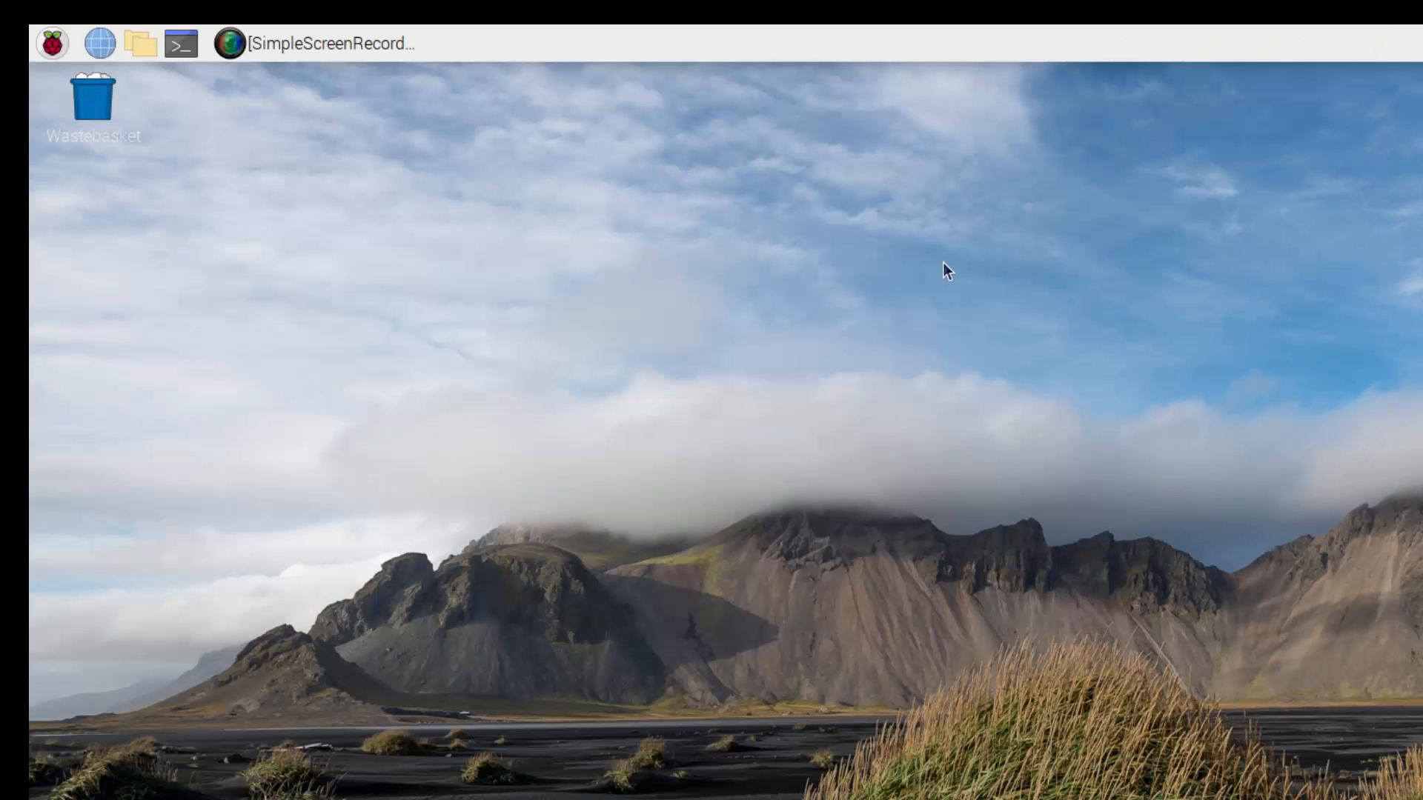
left_click(100, 43)
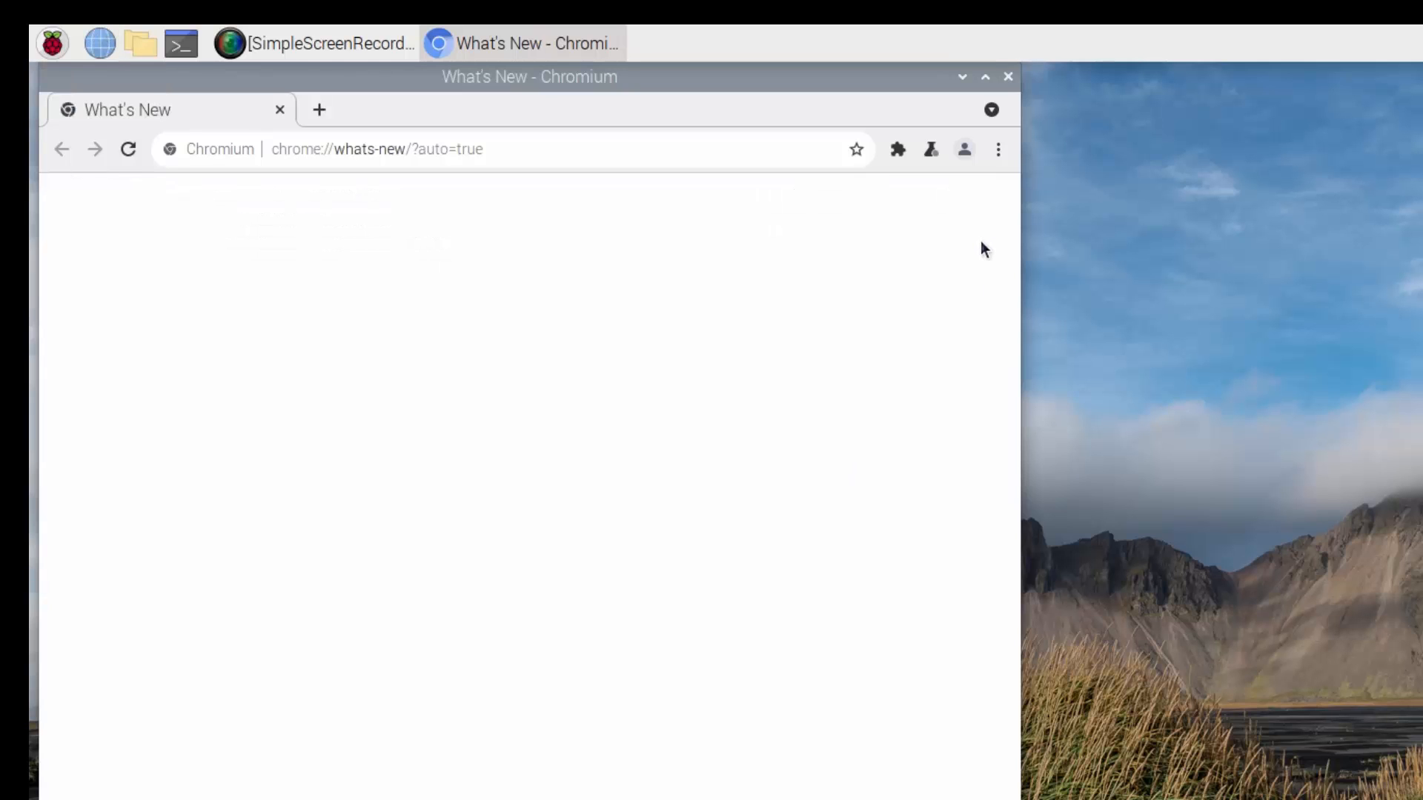
left_click(996, 151)
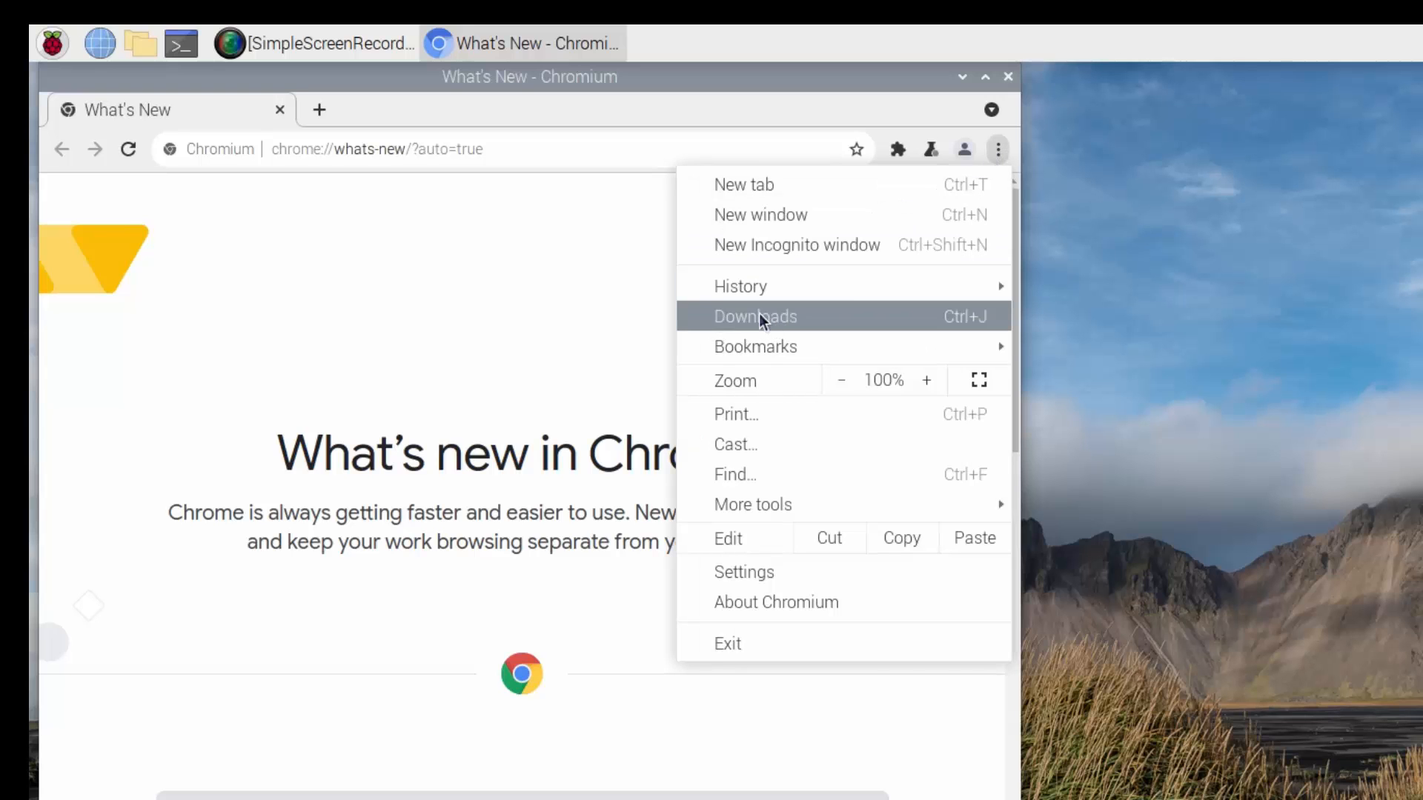
mouse_move(771, 346)
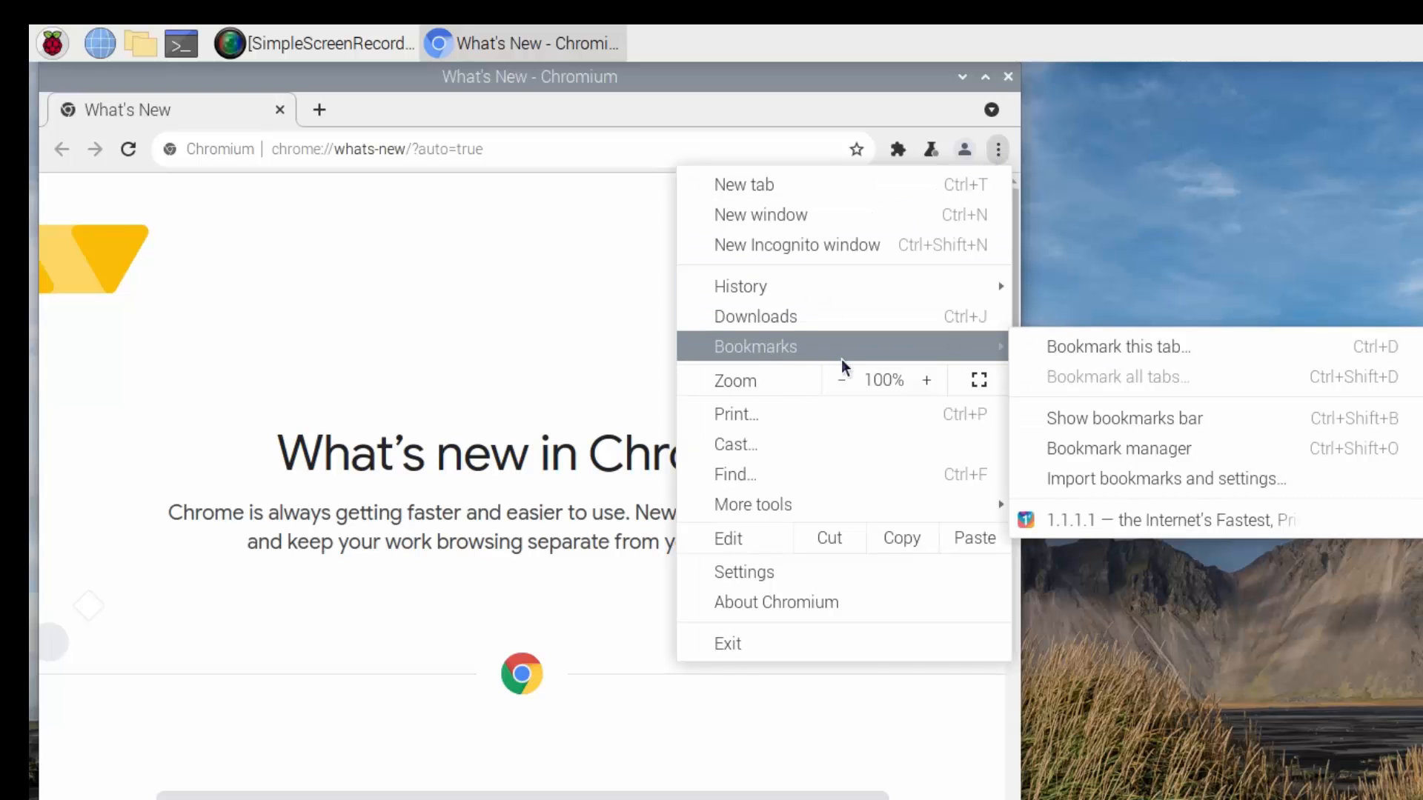
left_click(1122, 524)
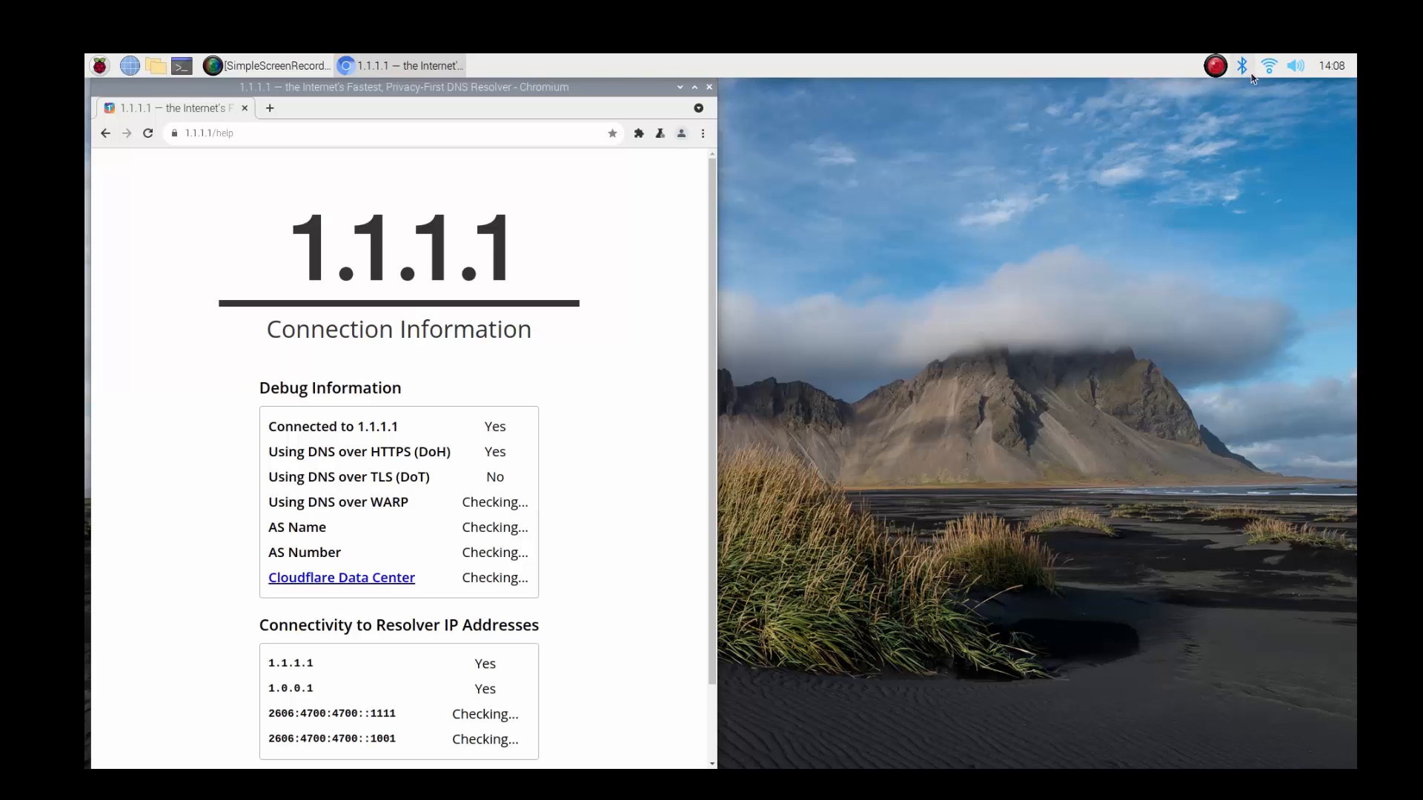
mouse_move(1272, 72)
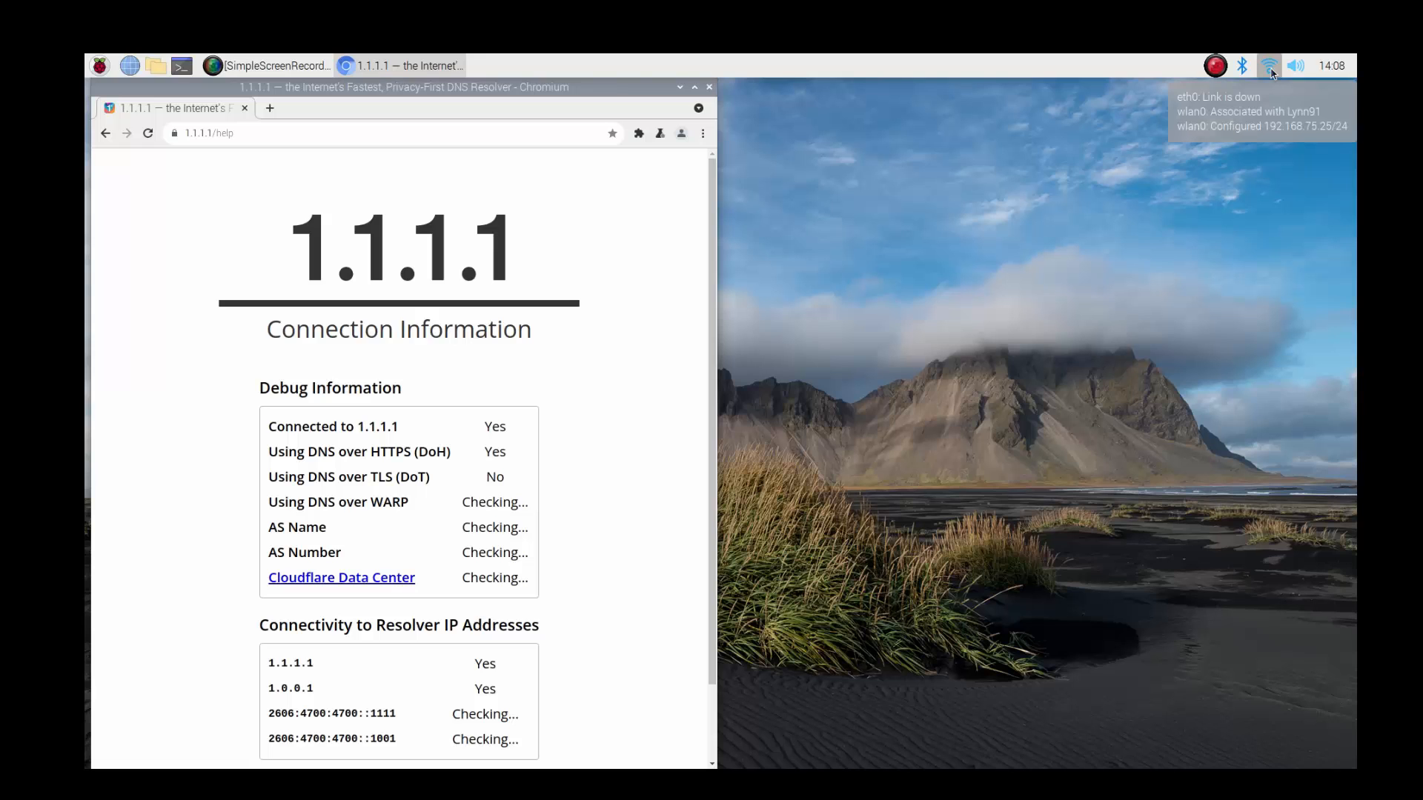